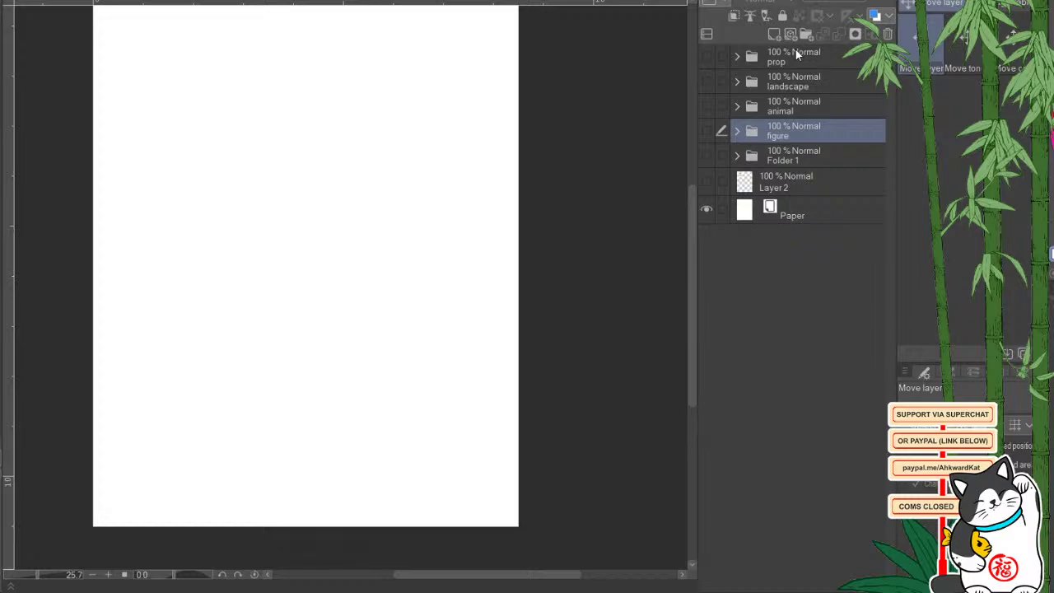
Show the prop folder and add a new layer above it for critique notes.
click(706, 56)
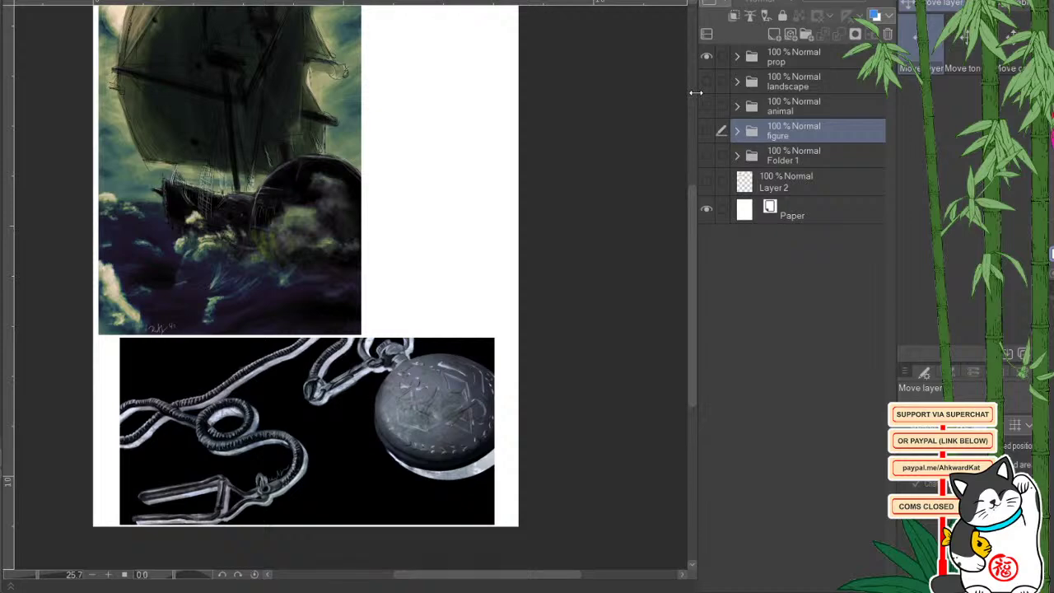
scroll(690, 259, up, 2)
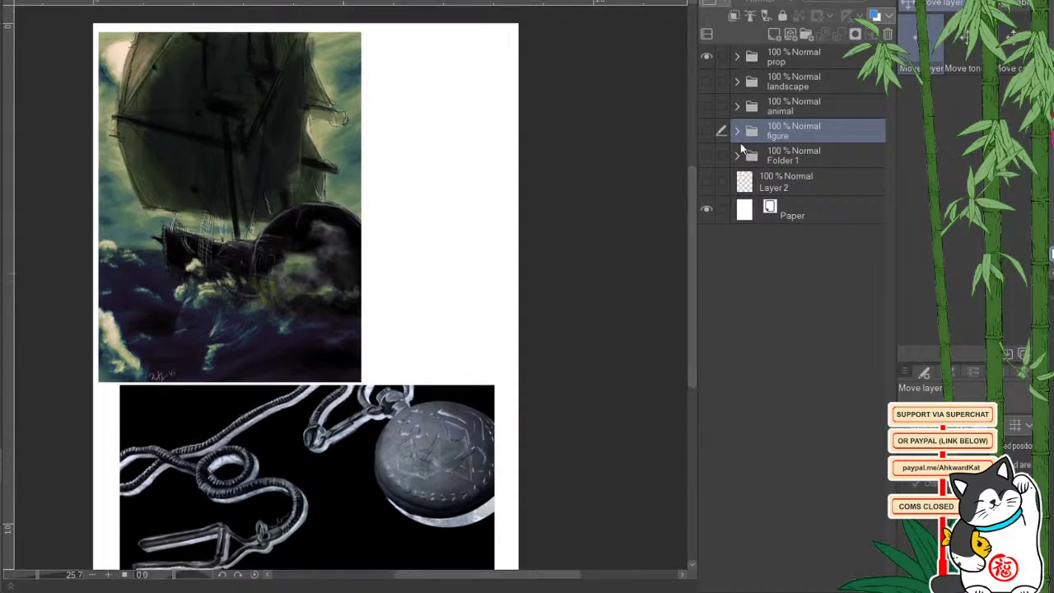
click(775, 58)
click(776, 34)
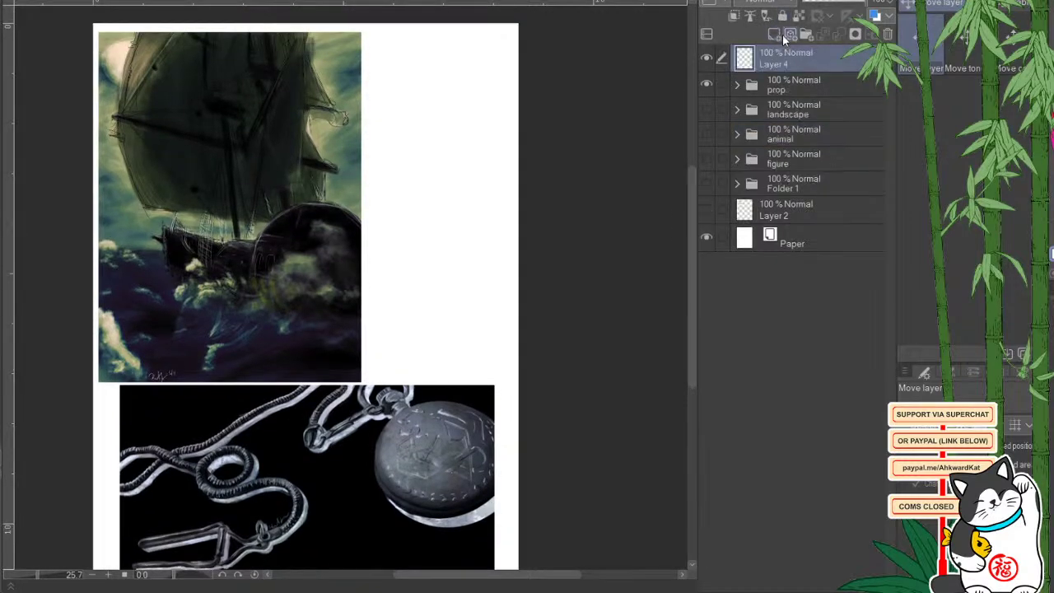
With the じわペン pen at a larger brush size, write "Lighting" in red beside the ship painting, with an arrow pointing to the painting.
key(p)
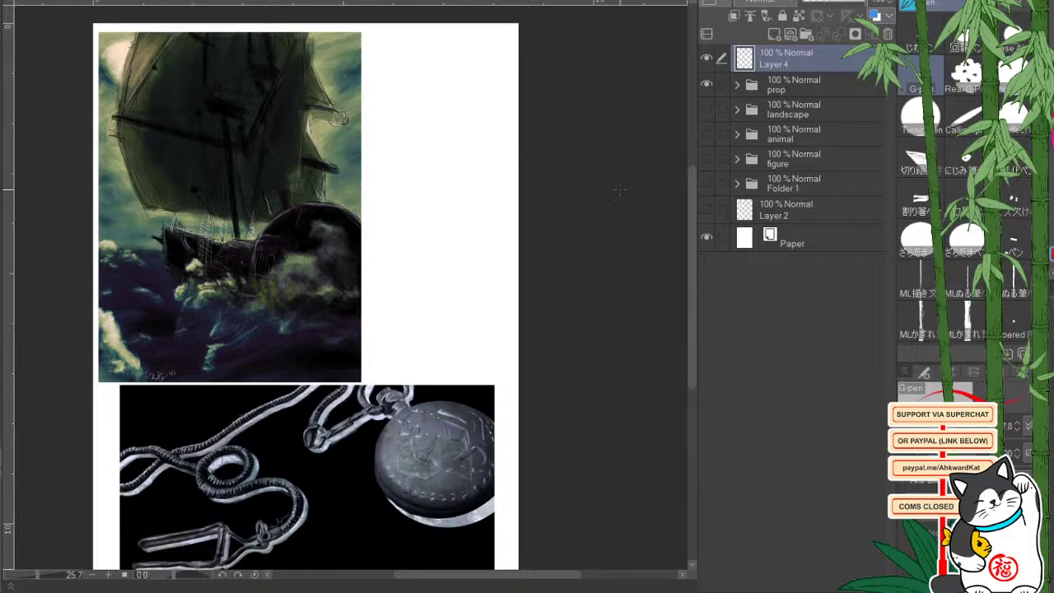
click(927, 45)
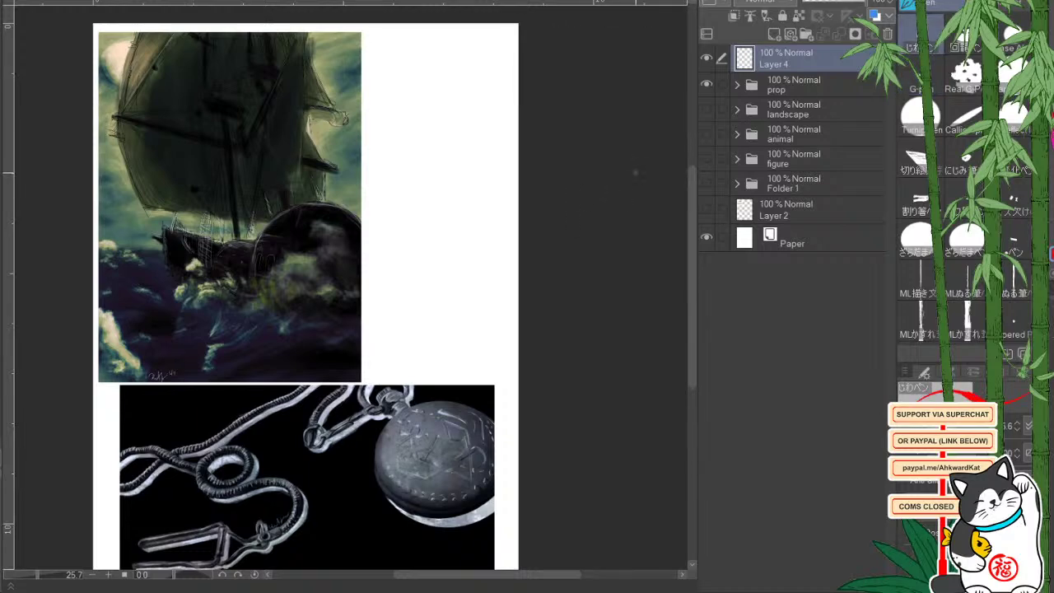
key(bracketright)
mouse_move(377, 65)
mouse_down()
mouse_move(367, 71)
mouse_move(406, 72)
mouse_up()
drag(416, 51, 415, 87)
drag(422, 41, 437, 64)
mouse_move(431, 48)
mouse_down()
mouse_move(451, 46)
mouse_move(455, 61)
mouse_up()
mouse_move(458, 52)
mouse_down()
mouse_move(467, 60)
mouse_move(475, 35)
mouse_move(466, 74)
mouse_up()
Write "Shape" and "water" in red beneath the word "Lighting".
mouse_move(408, 95)
mouse_down()
mouse_move(390, 122)
mouse_move(410, 121)
mouse_up()
mouse_move(415, 107)
mouse_down()
mouse_move(422, 101)
mouse_move(418, 110)
mouse_up()
mouse_move(430, 91)
mouse_down()
mouse_move(432, 113)
mouse_move(448, 84)
mouse_up()
mouse_move(388, 151)
mouse_down()
mouse_move(396, 163)
mouse_move(407, 148)
mouse_up()
drag(410, 145, 418, 150)
mouse_move(424, 122)
mouse_down()
mouse_move(421, 147)
mouse_move(434, 129)
mouse_up()
drag(428, 133, 448, 115)
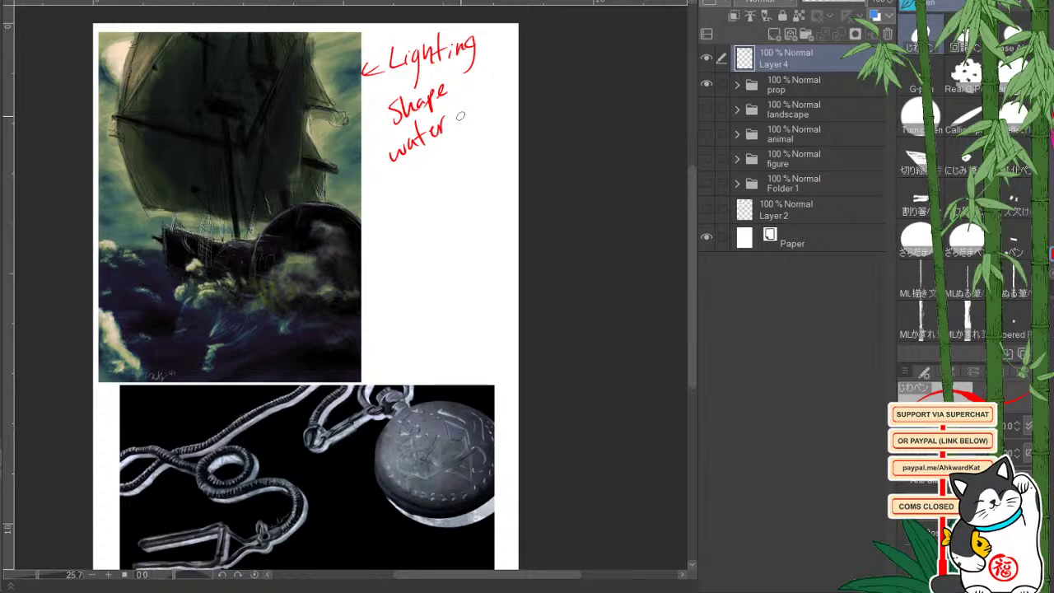
Add the words "color" and "Potential" to the end of the red list and circle "Potential".
mouse_move(399, 178)
mouse_down()
mouse_move(396, 191)
mouse_move(418, 188)
mouse_move(445, 160)
mouse_up()
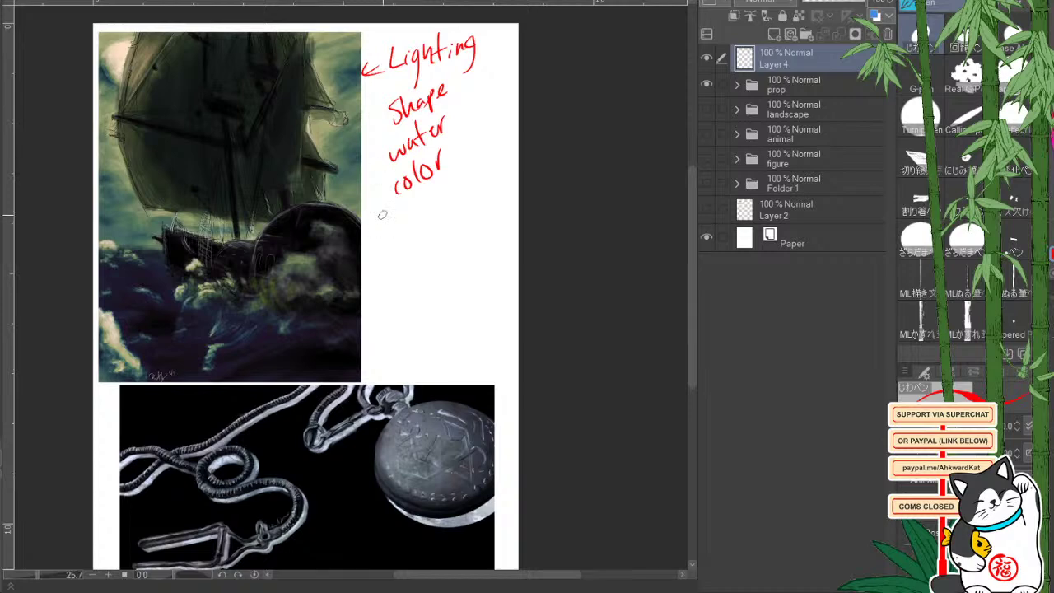
mouse_move(379, 229)
mouse_down()
mouse_move(377, 238)
mouse_move(421, 234)
mouse_move(442, 214)
mouse_move(456, 216)
mouse_move(468, 194)
mouse_up()
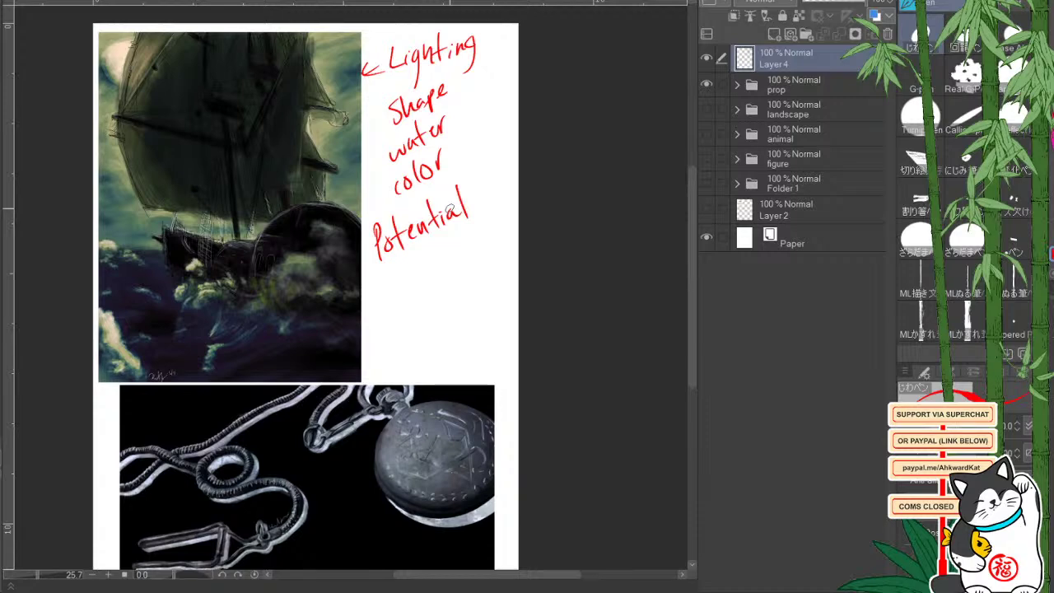
drag(405, 195, 393, 198)
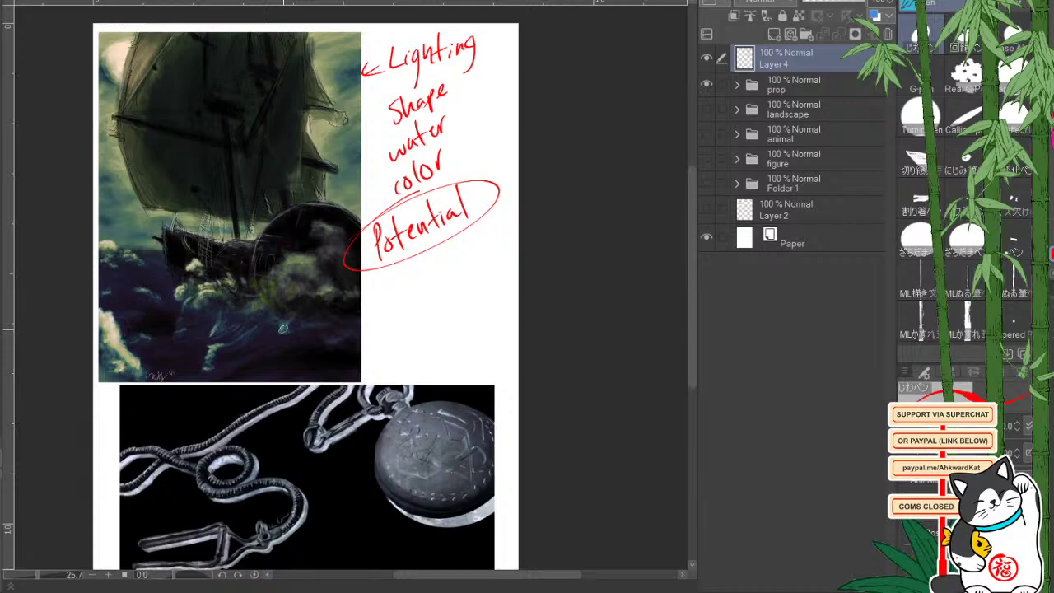
Circle a spot in the middle of the ship's sail in red and put a question mark beside it.
click(108, 574)
click(108, 575)
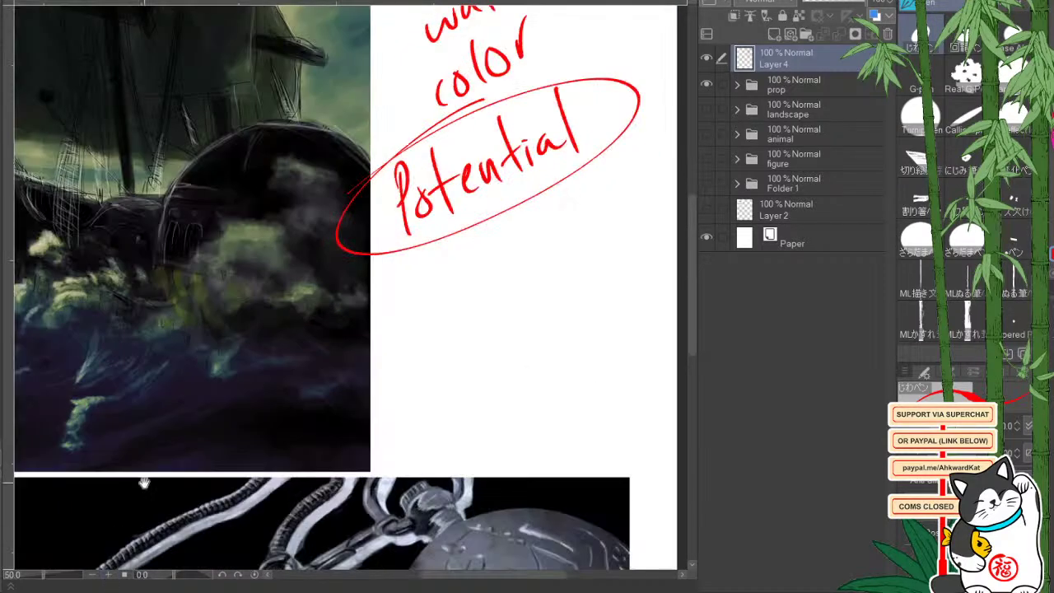
drag(231, 300, 345, 335)
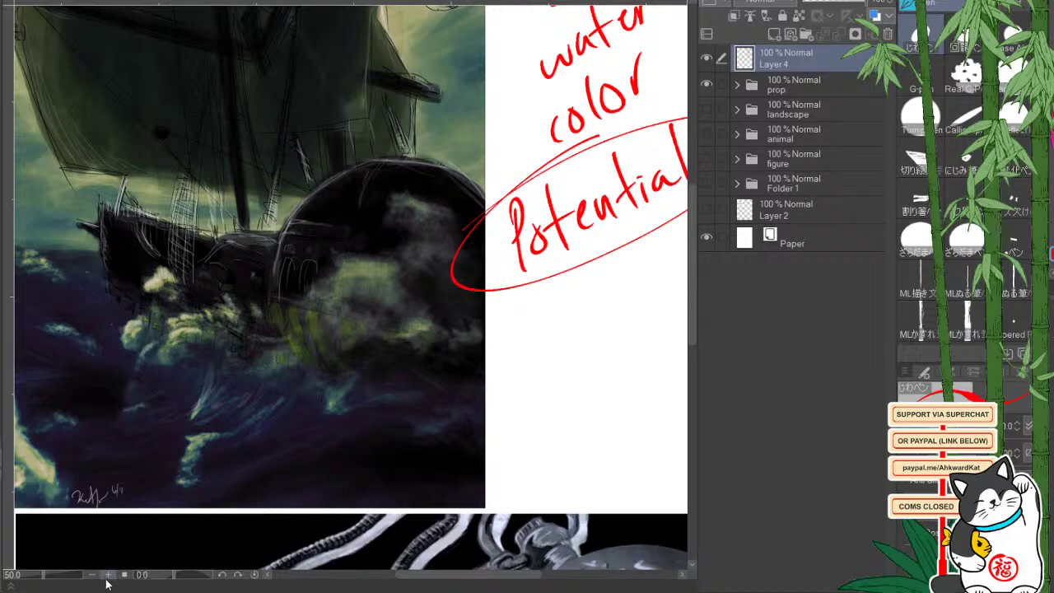
click(130, 576)
drag(318, 224, 387, 339)
mouse_move(422, 298)
mouse_down()
mouse_move(438, 435)
mouse_move(450, 448)
mouse_up()
drag(424, 381, 412, 362)
mouse_move(444, 503)
mouse_down()
mouse_move(404, 364)
mouse_move(415, 403)
mouse_up()
mouse_move(277, 124)
mouse_down()
mouse_move(301, 160)
mouse_move(264, 126)
mouse_move(327, 145)
mouse_up()
click(330, 152)
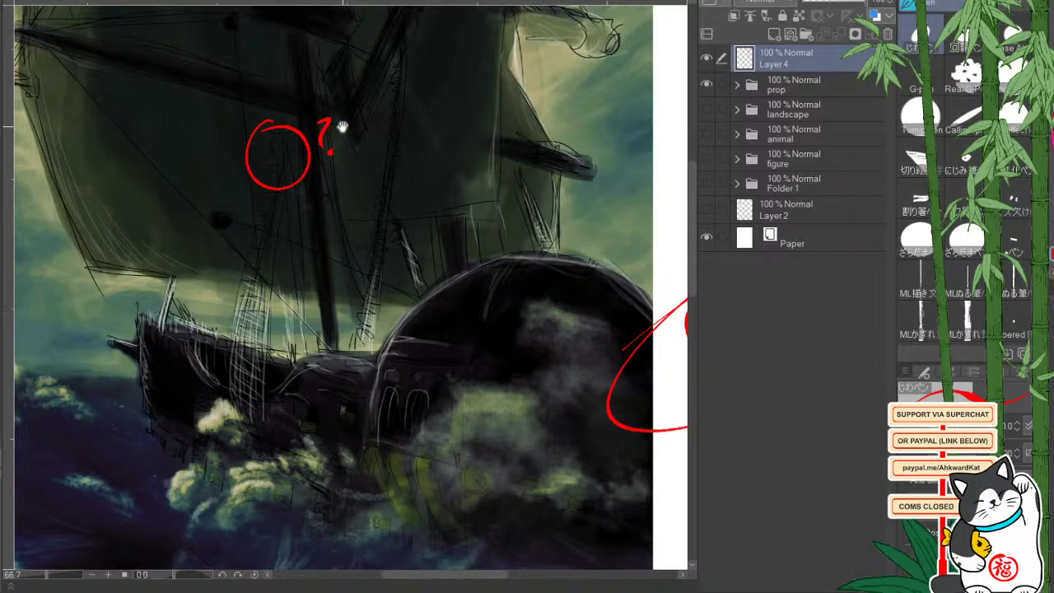
Circle the ship's yellowish lower stern in red and trace an arc along the rounded top of the dark stern.
mouse_move(420, 427)
mouse_down()
mouse_move(378, 295)
mouse_move(401, 424)
mouse_move(367, 421)
mouse_up()
drag(298, 295, 279, 323)
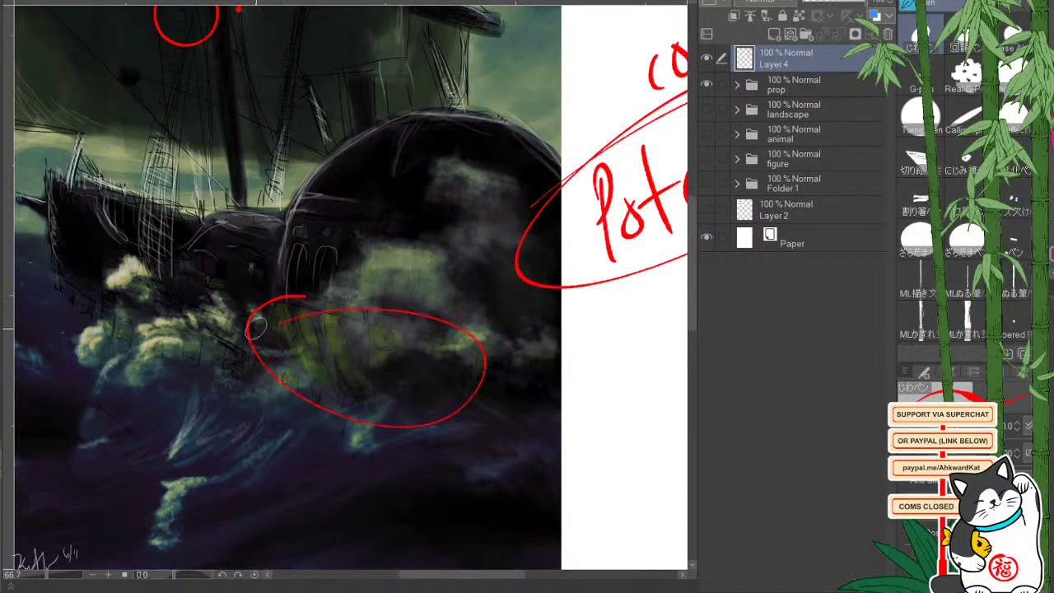
mouse_move(284, 229)
mouse_down()
mouse_move(388, 131)
mouse_move(571, 216)
mouse_up()
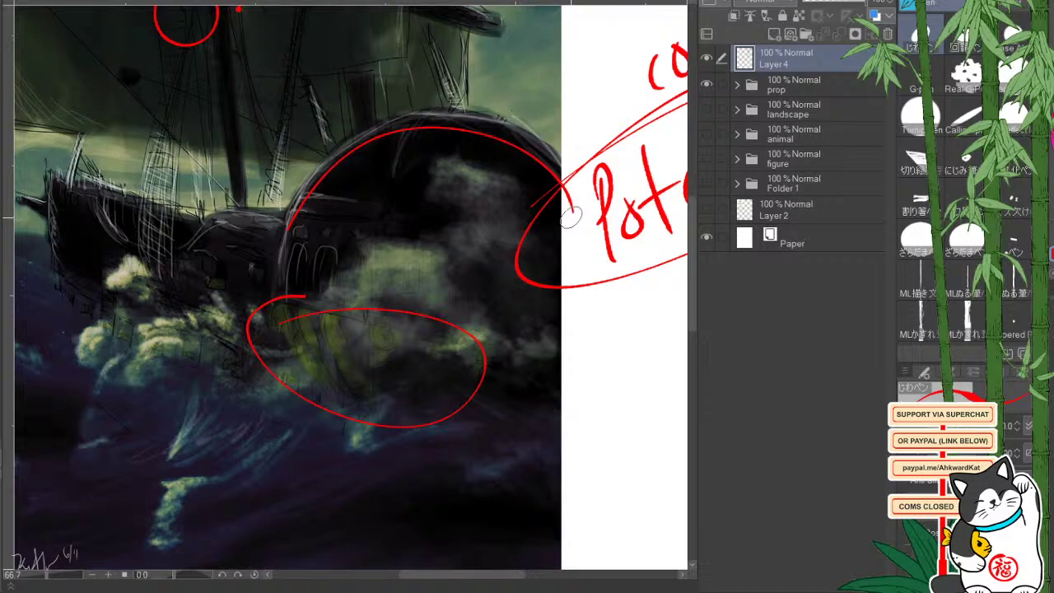
Undo the red marks drawn over the ship's sail and stern.
key(ctrl+z)
key(ctrl+z)
key(ctrl+z)
key(ctrl+z)
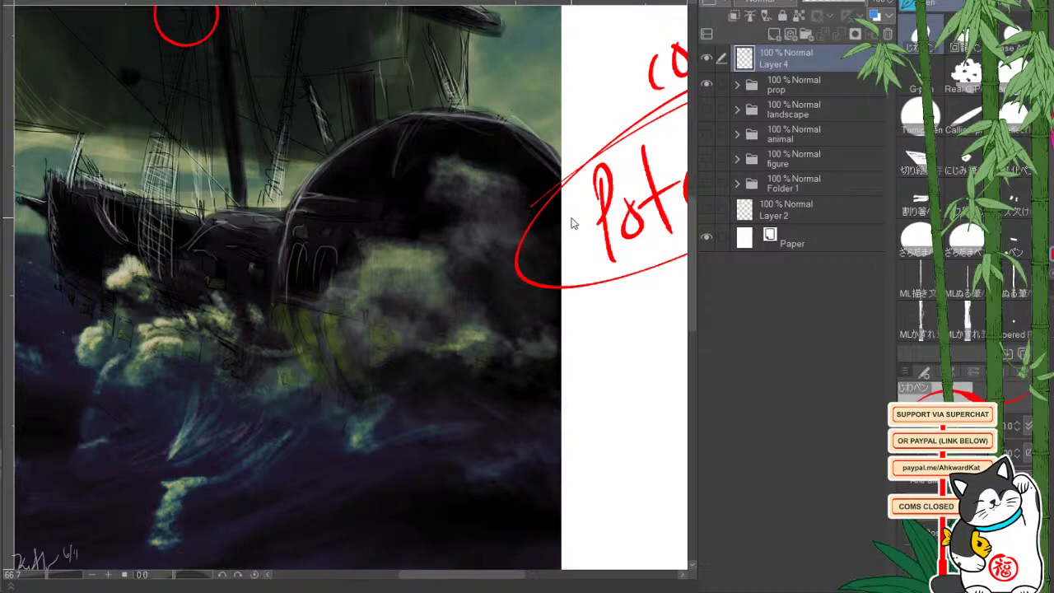
Circle the green smoke at the ship's stern and the bright foam near the bow in red.
drag(409, 242, 388, 414)
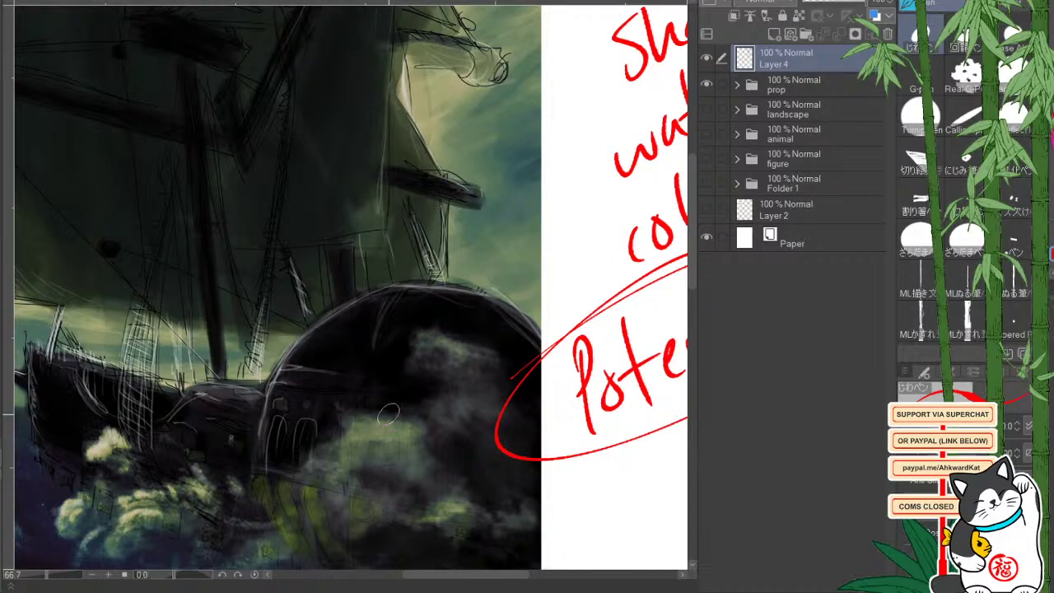
drag(353, 470, 456, 427)
mouse_move(462, 379)
mouse_down()
mouse_move(404, 403)
mouse_move(471, 381)
mouse_up()
drag(200, 377, 216, 385)
drag(193, 509, 375, 318)
drag(428, 433, 368, 327)
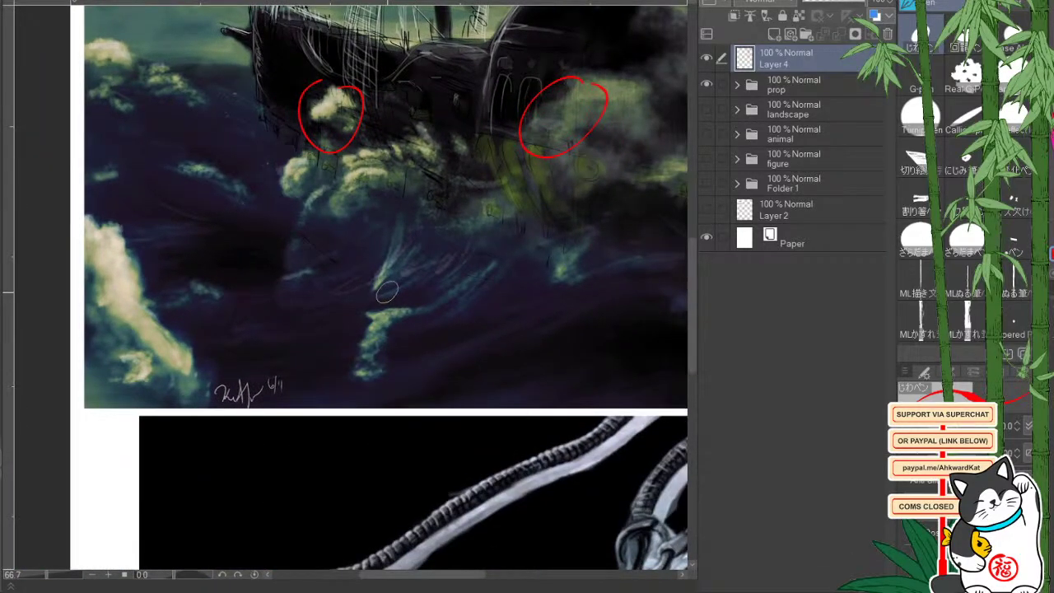
Draw a red arrow pointing down to the pocket watch painting and write "FMA" above it.
drag(572, 486, 444, 365)
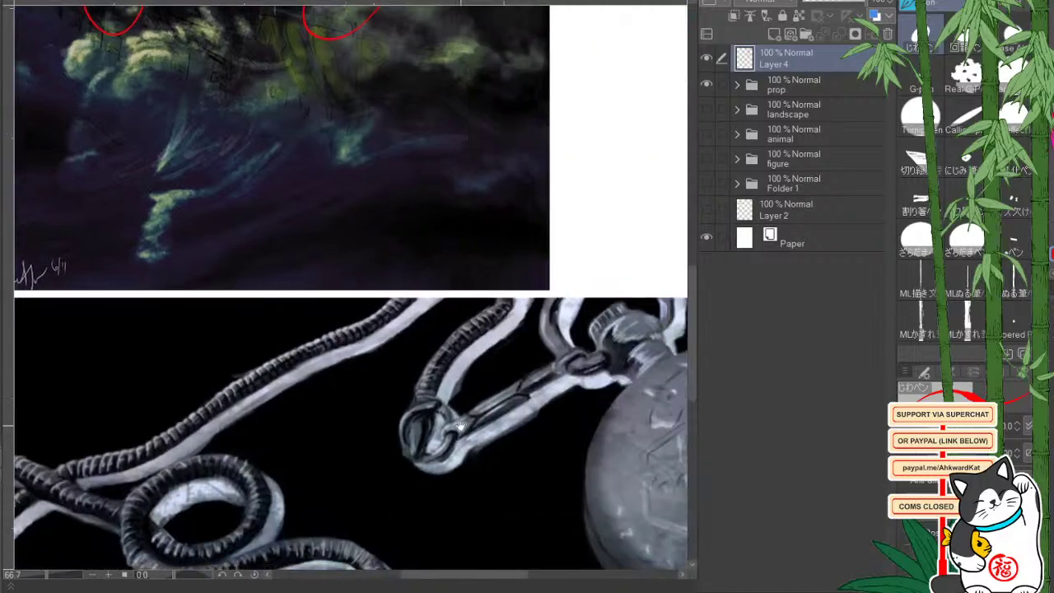
drag(555, 464, 555, 329)
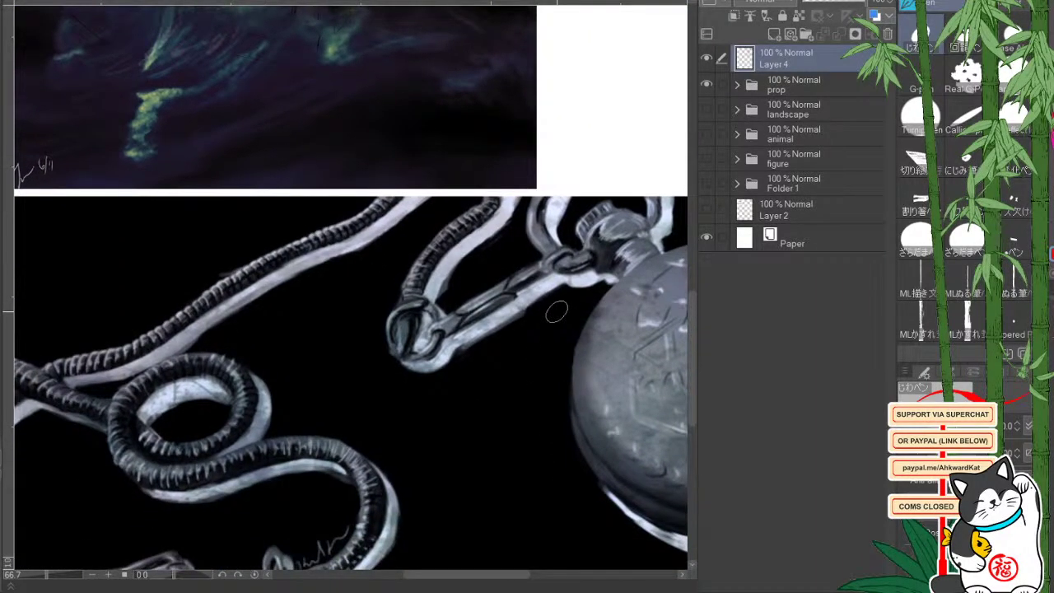
drag(408, 454, 430, 387)
click(92, 574)
drag(395, 467, 231, 471)
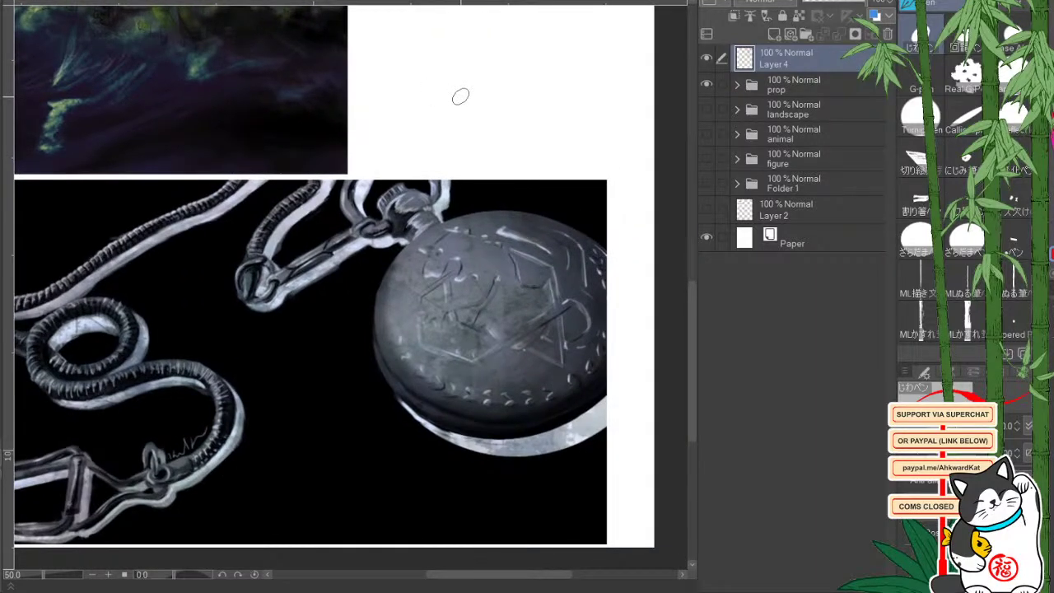
mouse_move(482, 126)
mouse_down()
mouse_move(483, 188)
mouse_move(499, 157)
mouse_up()
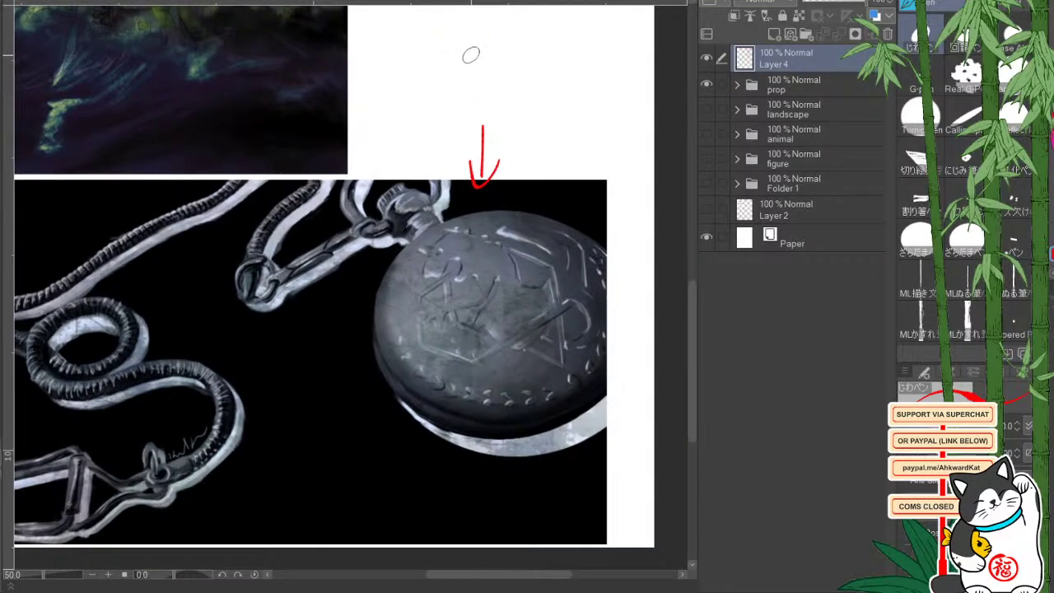
mouse_move(453, 79)
mouse_down()
mouse_move(466, 114)
mouse_move(481, 61)
mouse_up()
mouse_move(457, 99)
mouse_down()
mouse_move(485, 65)
mouse_move(503, 67)
mouse_move(506, 36)
mouse_move(529, 61)
mouse_up()
drag(509, 55, 535, 38)
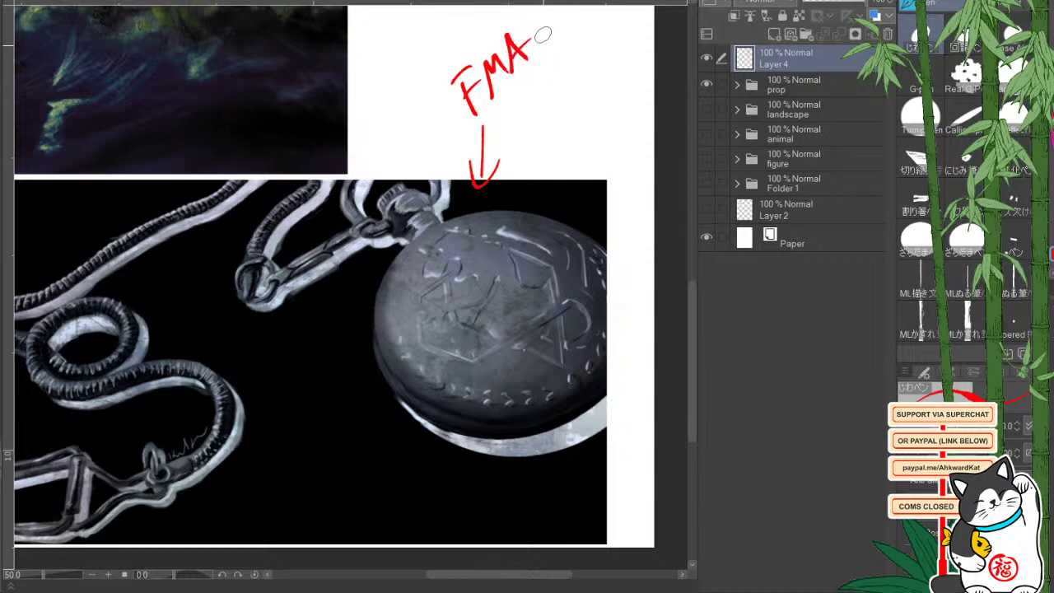
Write "State Alchemist watch" in red beneath "FMA", spread over three lines.
drag(517, 107, 499, 143)
mouse_move(524, 87)
mouse_down()
mouse_move(527, 135)
mouse_move(538, 101)
mouse_up()
drag(546, 92, 550, 109)
drag(552, 59, 557, 100)
drag(544, 82, 581, 59)
drag(537, 140, 538, 168)
mouse_move(553, 123)
mouse_down()
mouse_move(559, 153)
mouse_move(532, 169)
mouse_move(545, 141)
mouse_up()
mouse_move(566, 124)
mouse_down()
mouse_move(564, 141)
mouse_move(587, 115)
mouse_up()
mouse_move(588, 105)
mouse_down()
mouse_move(598, 74)
mouse_move(613, 72)
mouse_move(636, 18)
mouse_up()
drag(614, 44, 639, 33)
drag(576, 141, 594, 148)
mouse_move(595, 140)
mouse_down()
mouse_move(616, 108)
mouse_move(612, 136)
mouse_up()
mouse_move(619, 105)
mouse_down()
mouse_move(611, 137)
mouse_move(624, 122)
mouse_up()
drag(634, 87, 641, 115)
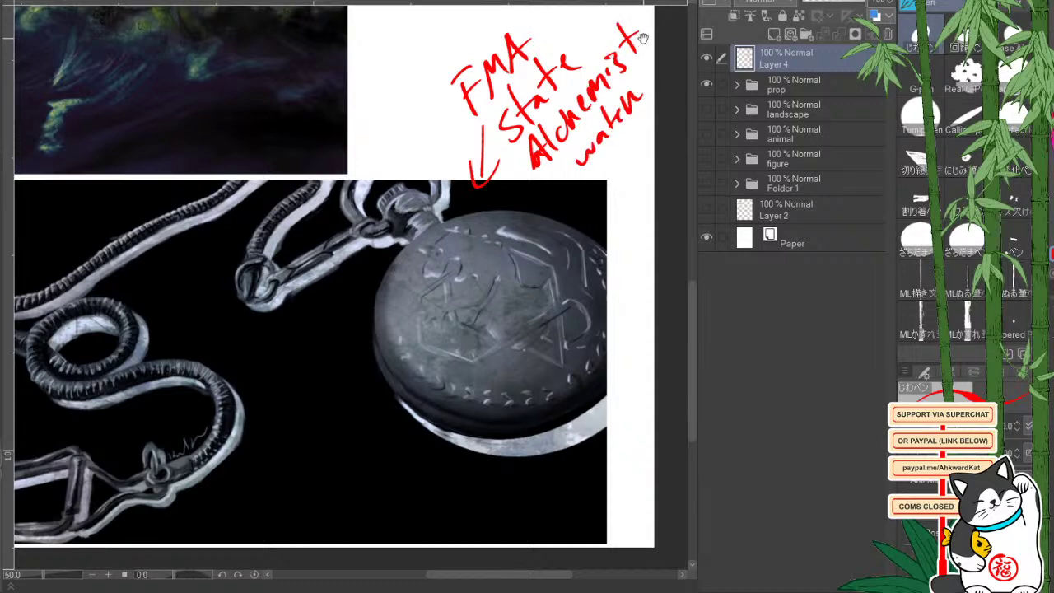
Circle the pocket watch's crown, where the chain attaches, in red.
drag(483, 458, 573, 399)
drag(448, 468, 398, 490)
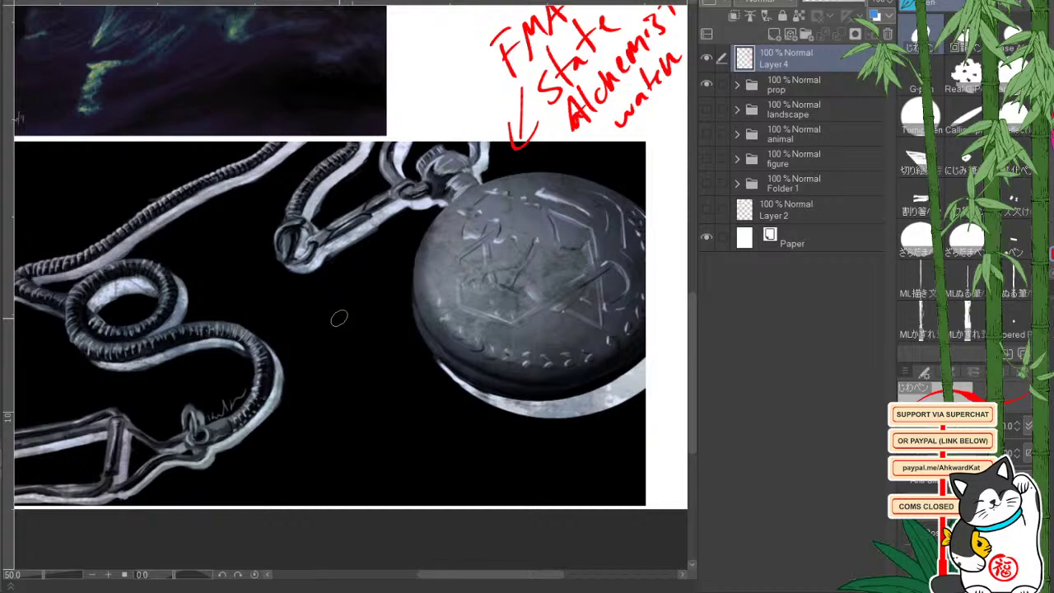
drag(392, 461, 486, 436)
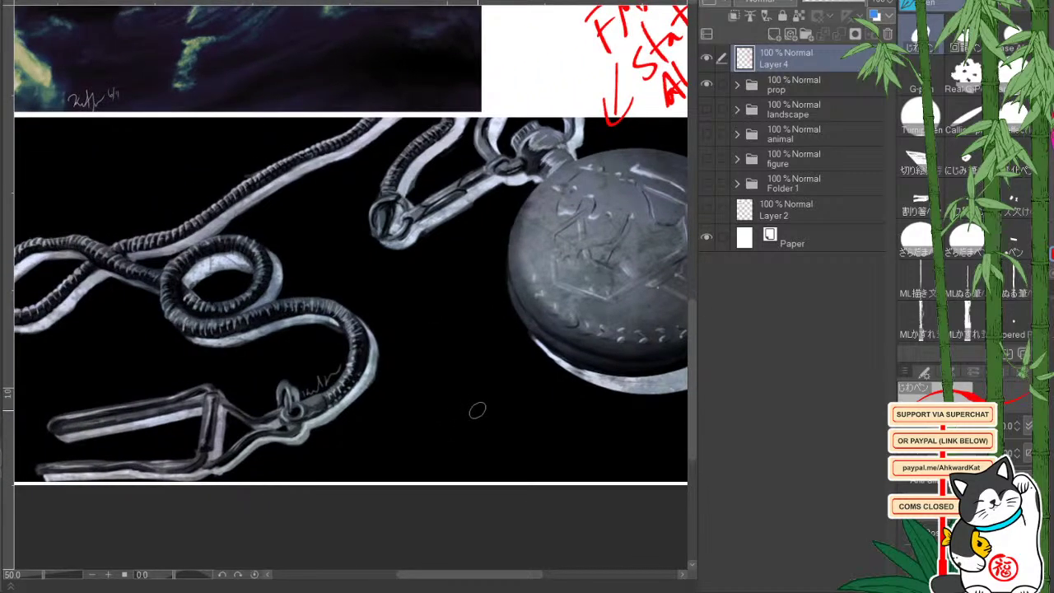
scroll(447, 367, right, 2)
drag(508, 146, 477, 149)
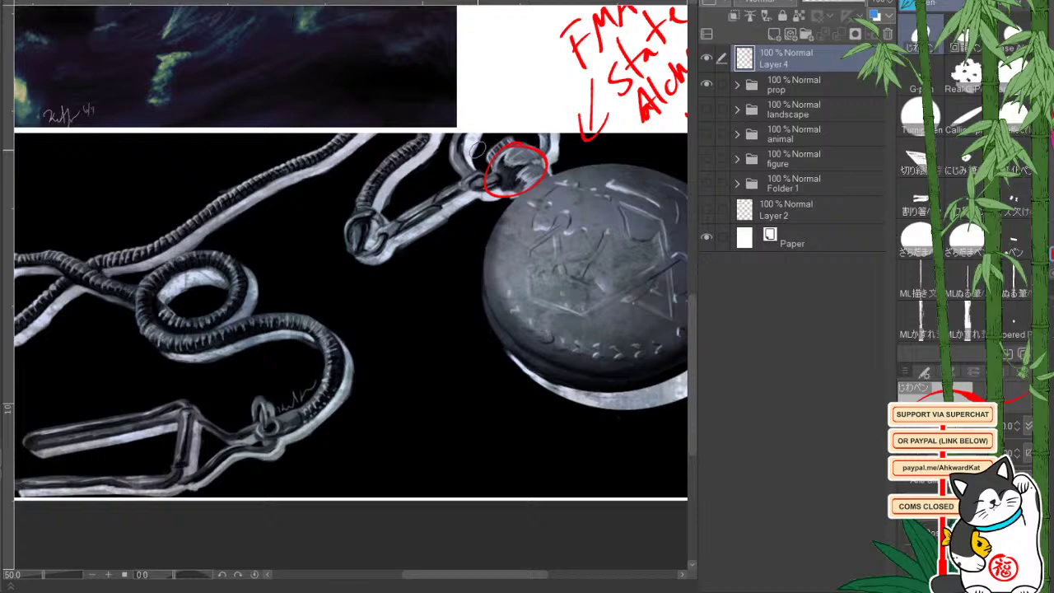
Draw a small red arrow on the lower part of the watch face, pointing toward the engraving.
drag(463, 430, 385, 431)
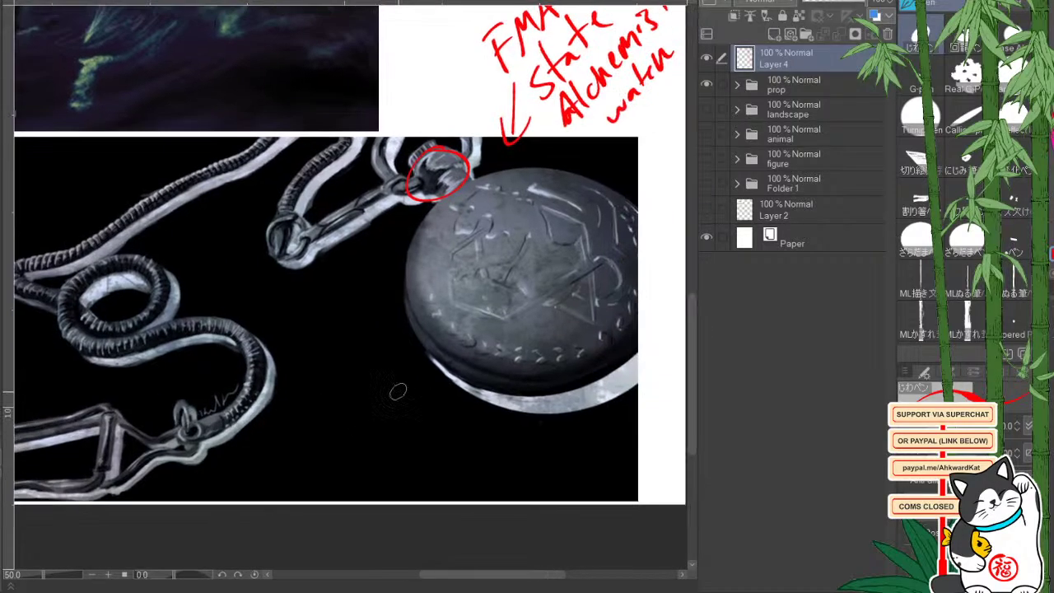
drag(474, 337, 502, 312)
drag(490, 317, 506, 328)
Mark two short red ticks on the upper chain and draw a row of short hatch lines beside the watch.
drag(356, 408, 440, 398)
drag(275, 174, 286, 164)
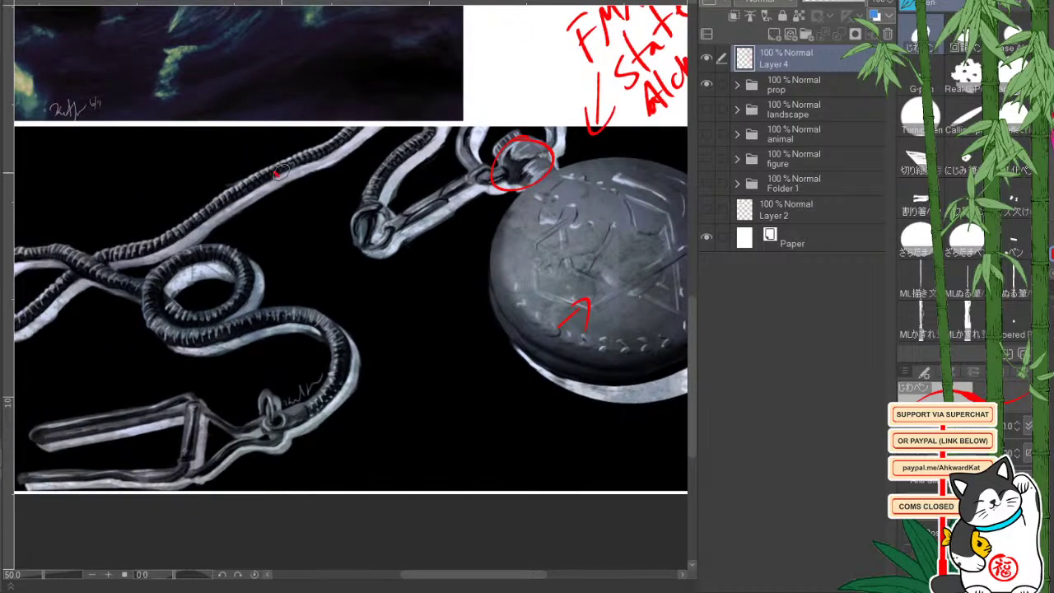
mouse_move(434, 278)
mouse_down()
mouse_move(431, 303)
mouse_move(467, 294)
mouse_up()
drag(325, 310, 408, 266)
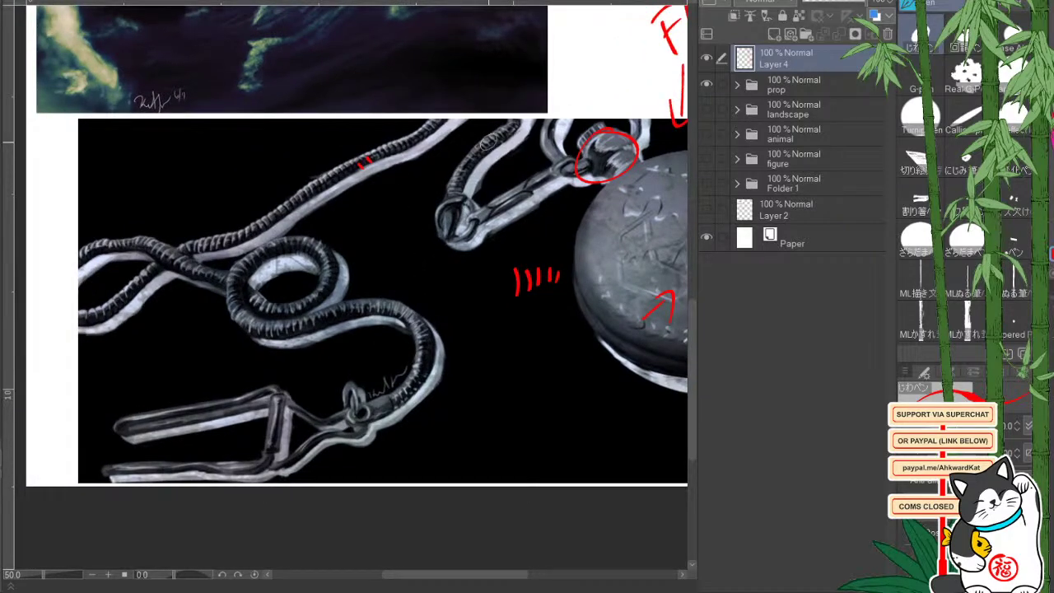
Mark the watch's upper-left rim with a short red stroke and circle the middle of its engraving.
drag(475, 392, 380, 372)
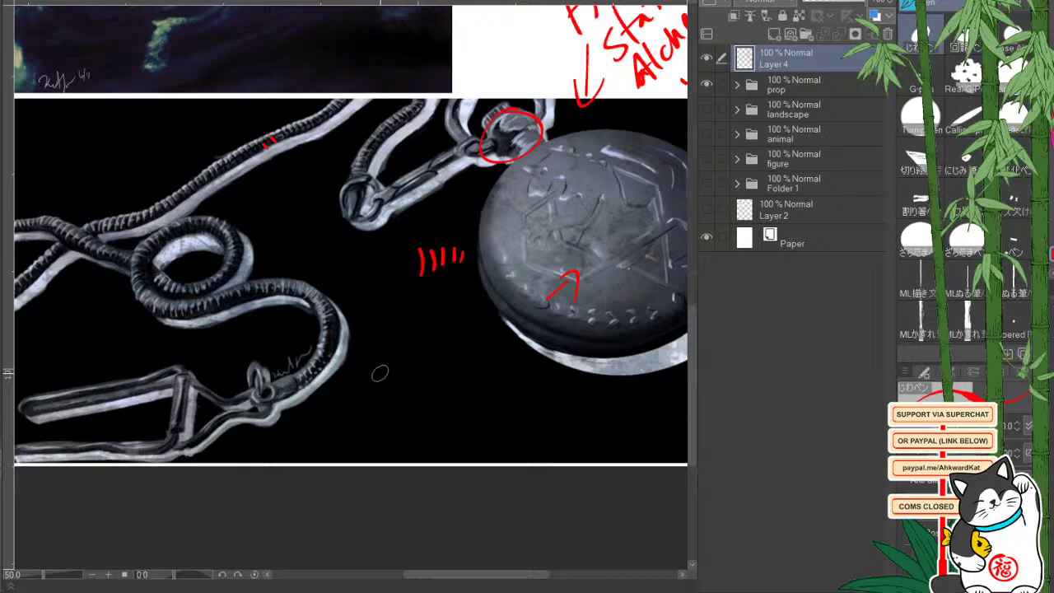
drag(442, 354, 339, 369)
drag(422, 324, 466, 304)
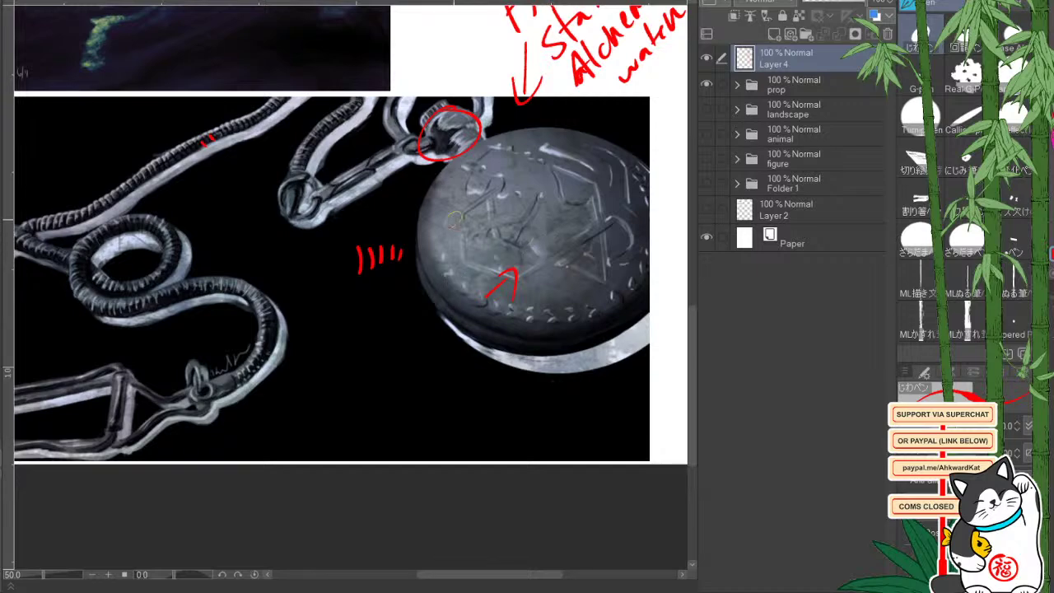
drag(437, 183, 426, 210)
mouse_move(554, 230)
mouse_down()
mouse_move(561, 249)
mouse_move(502, 247)
mouse_up()
Circle the clasp at the end of the chain and the light area inside the chain's loop in red.
drag(367, 415, 405, 370)
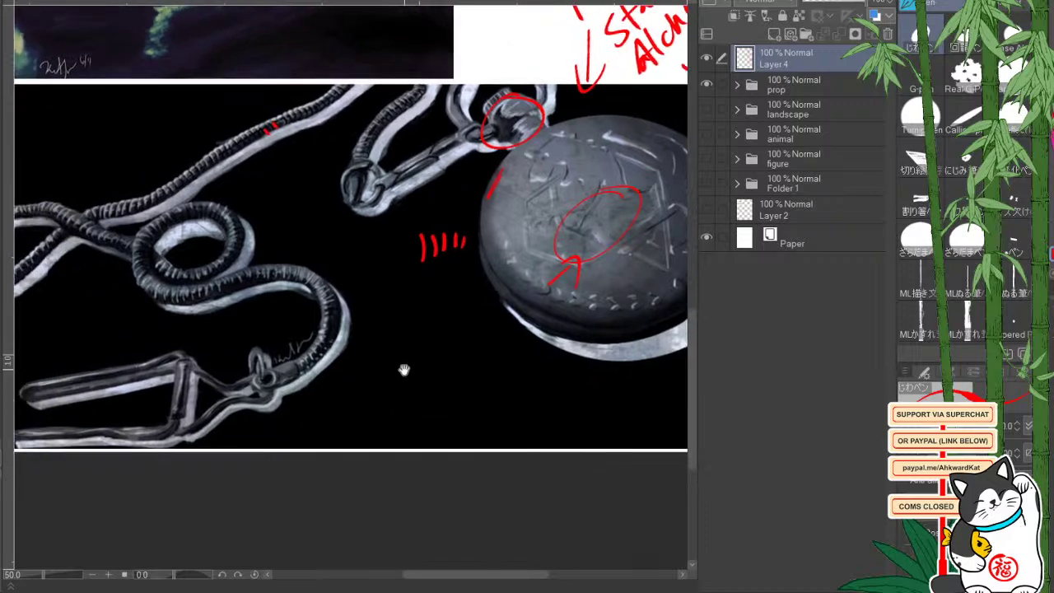
drag(156, 333, 198, 362)
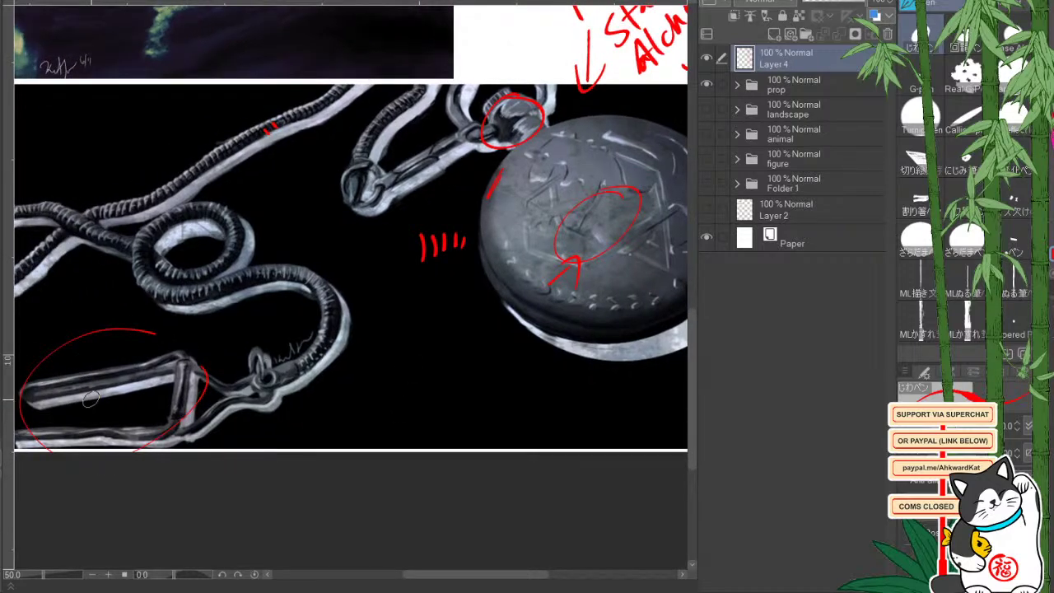
drag(521, 399, 483, 419)
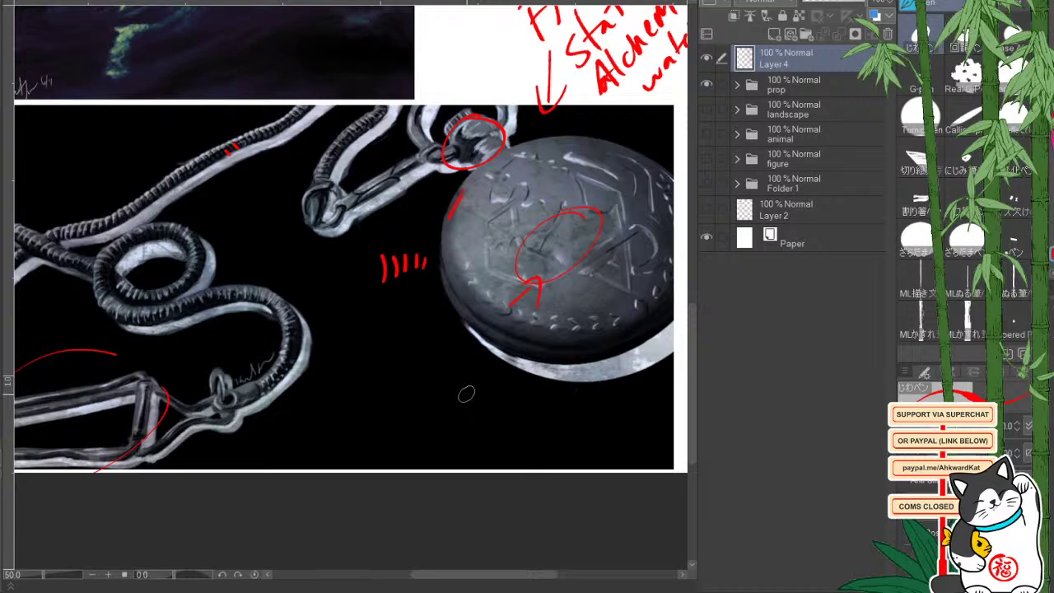
mouse_move(141, 243)
mouse_down()
mouse_move(137, 265)
mouse_move(175, 240)
mouse_up()
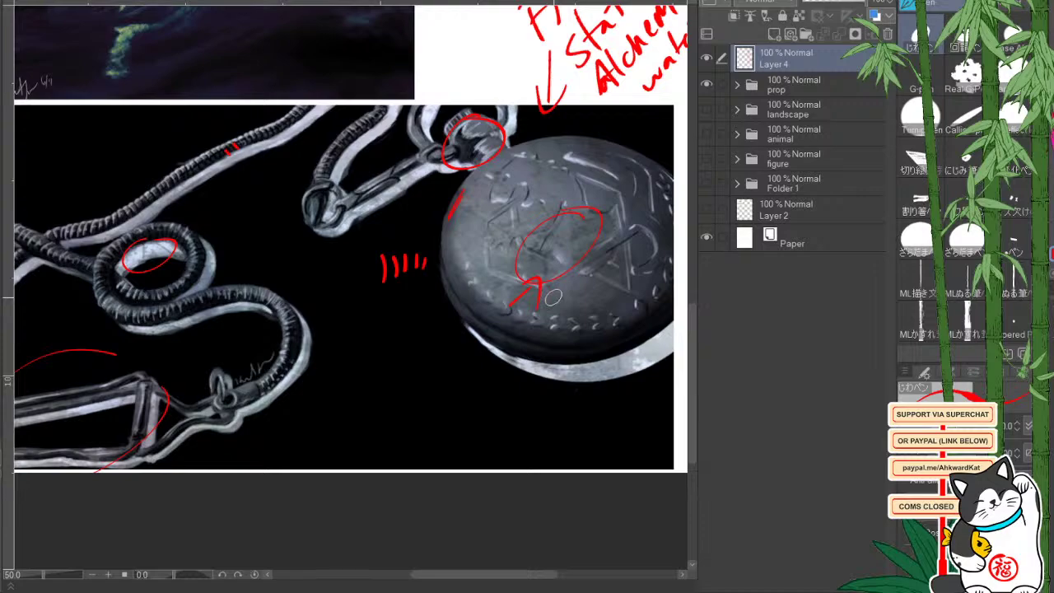
Hide Layer 4 and the prop folder, show the landscape folder and add a new layer at the top.
drag(452, 368, 410, 416)
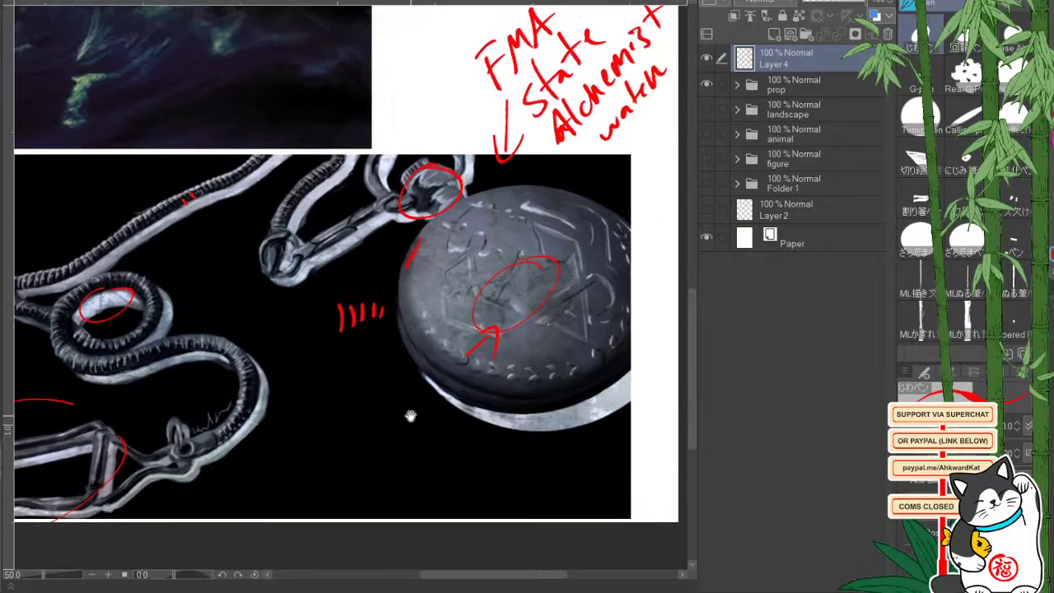
drag(421, 274, 451, 441)
mouse_move(453, 263)
mouse_down()
mouse_move(525, 506)
mouse_move(519, 313)
mouse_up()
drag(501, 543, 537, 398)
scroll(536, 399, down, 2)
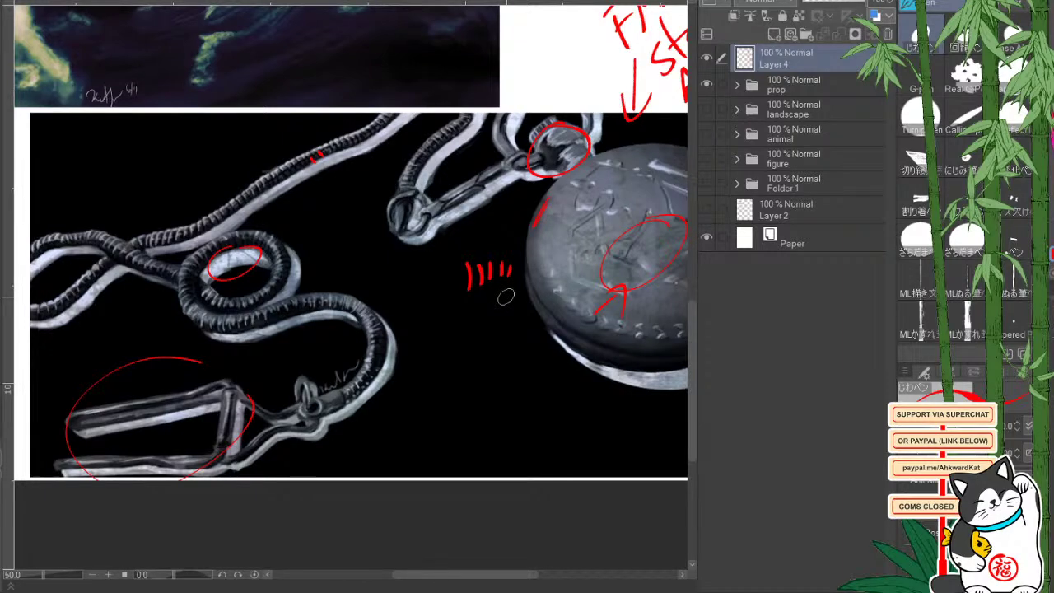
click(707, 57)
click(706, 84)
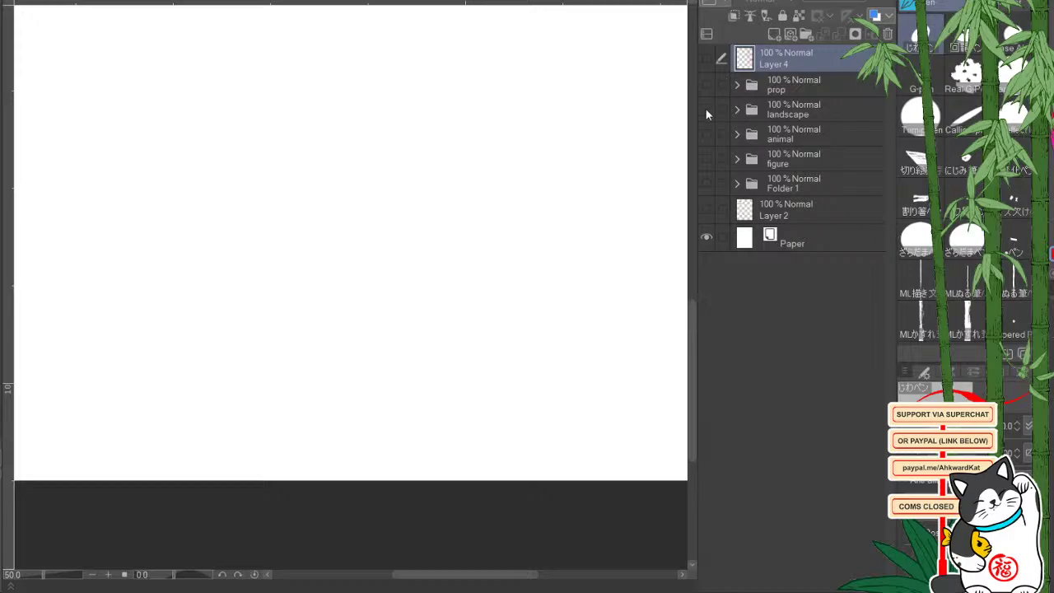
click(707, 109)
click(777, 37)
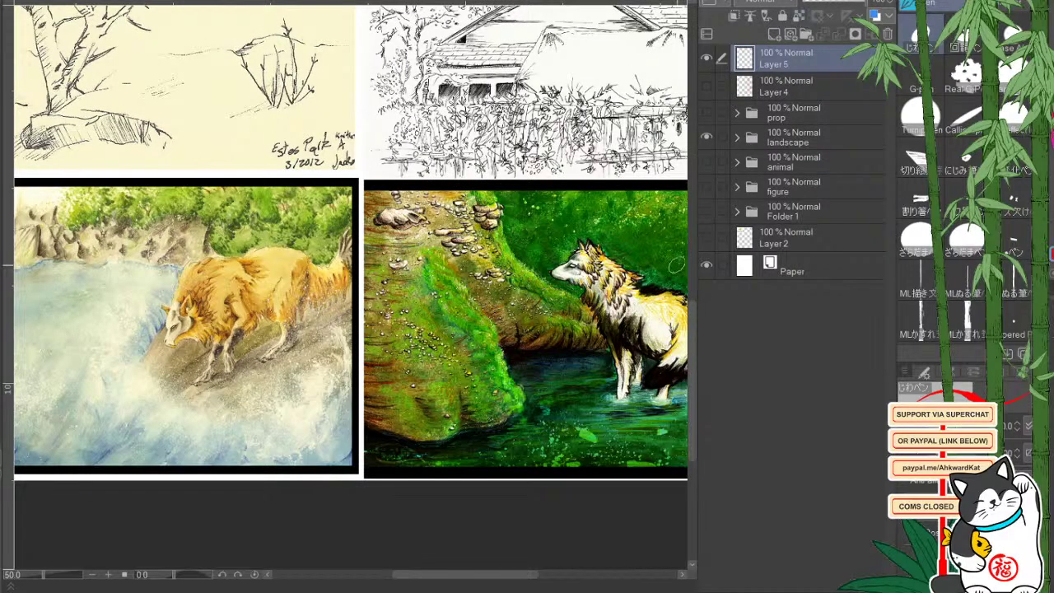
Look over the landscape page, from the wolf paintings up to the tree sketches, forest painting and house drawings.
drag(671, 262, 691, 534)
drag(244, 248, 295, 484)
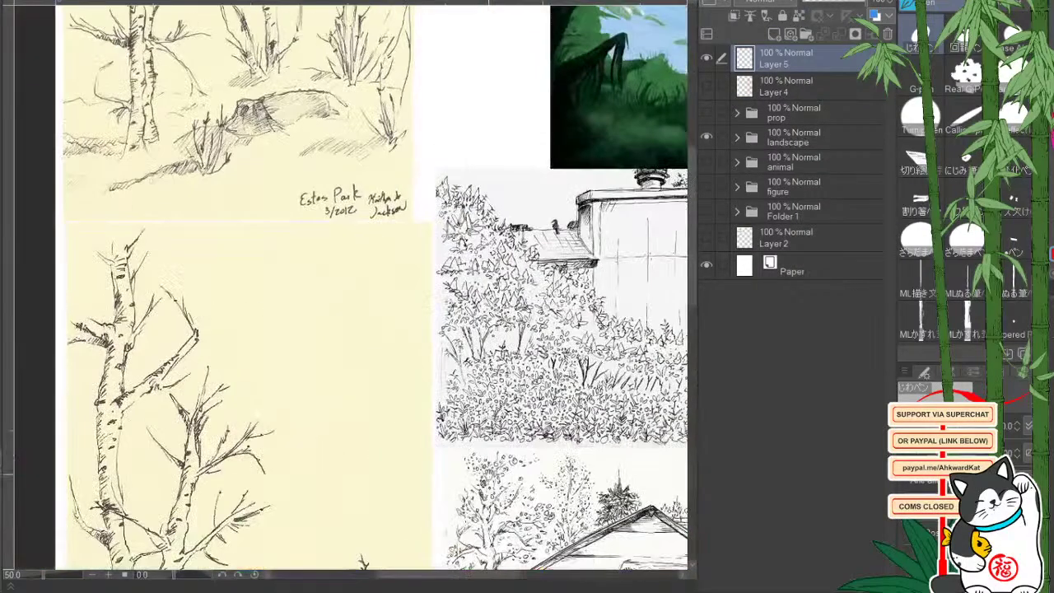
click(91, 575)
drag(468, 348, 373, 335)
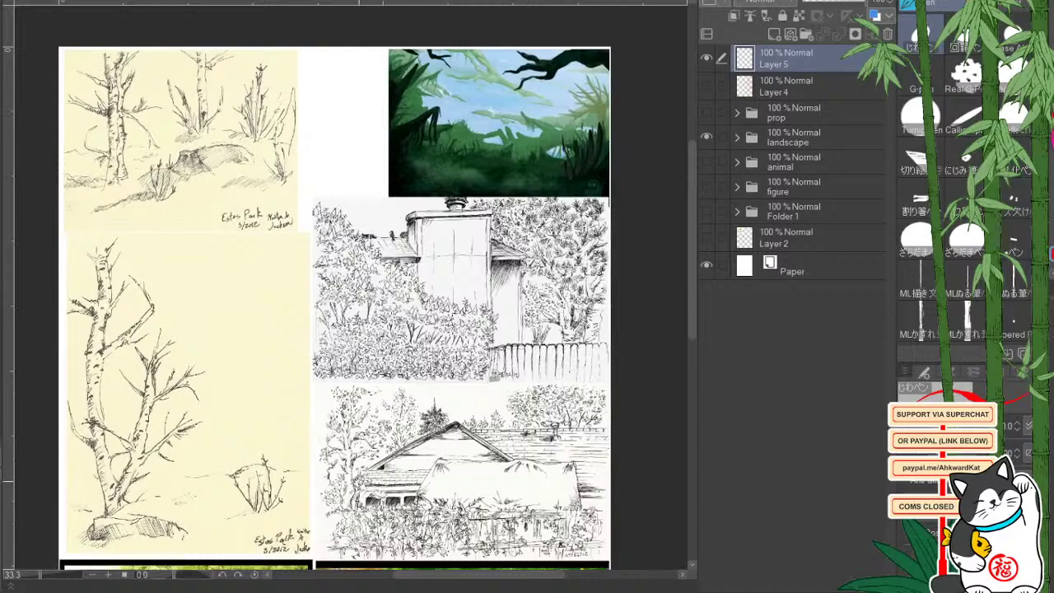
drag(435, 461, 460, 465)
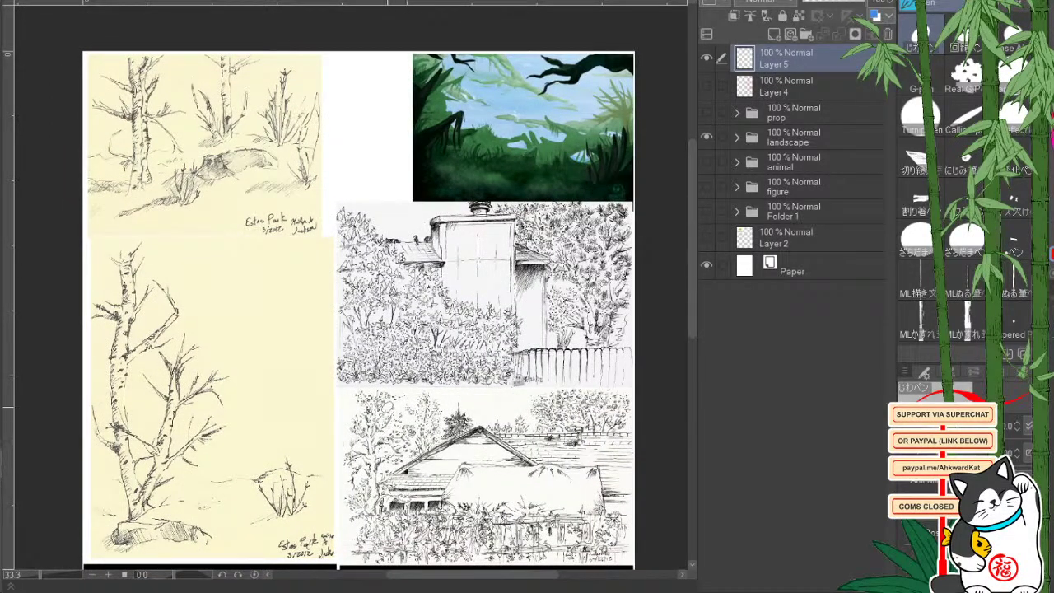
drag(364, 341, 417, 449)
click(108, 576)
drag(428, 390, 433, 450)
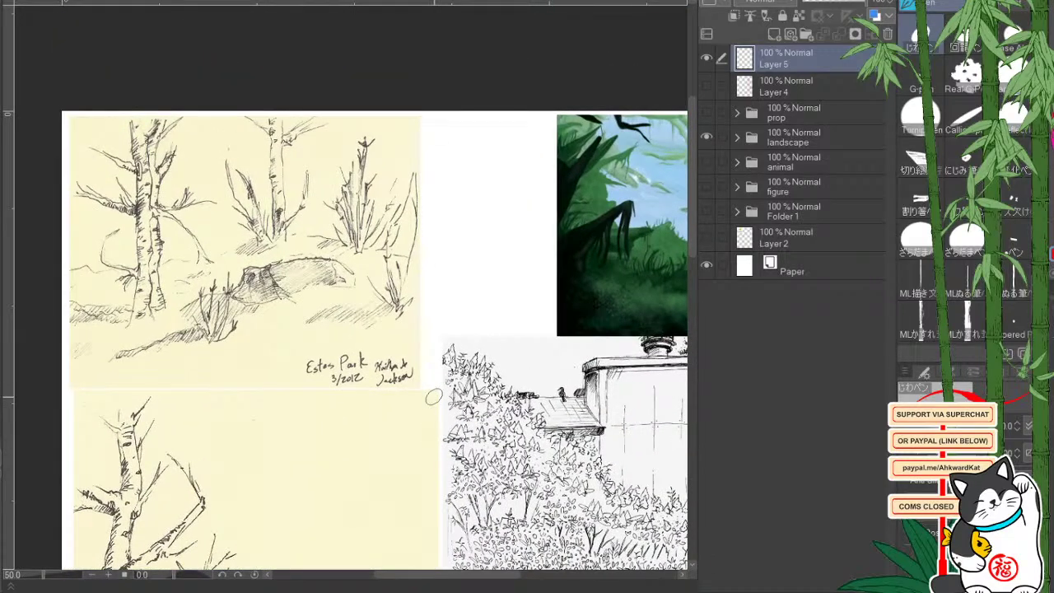
drag(328, 340, 340, 341)
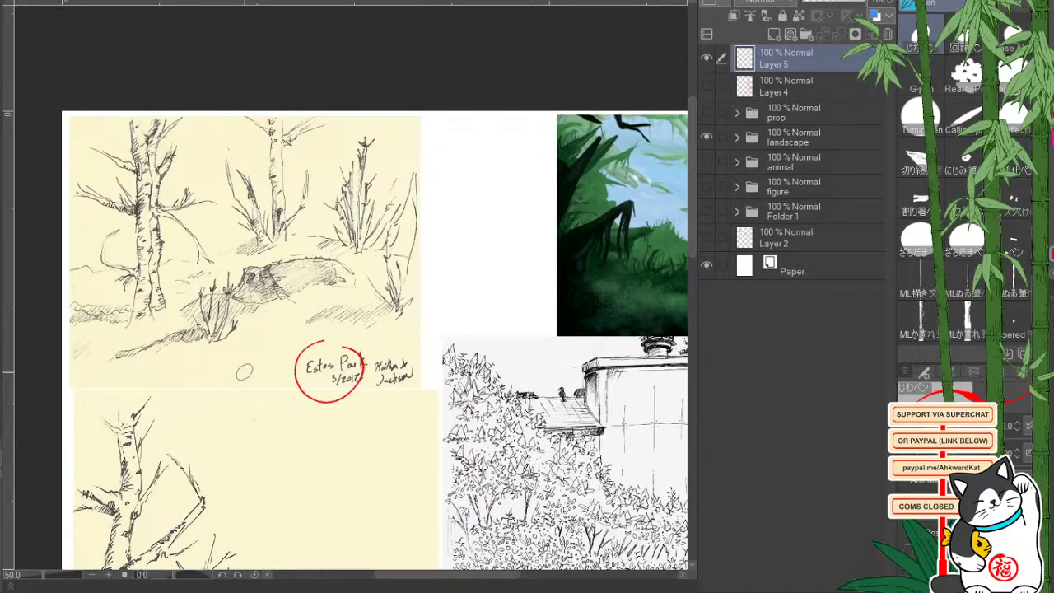
key(ctrl+z)
mouse_move(322, 465)
mouse_down()
mouse_move(307, 422)
mouse_move(331, 431)
mouse_move(280, 421)
mouse_move(254, 442)
mouse_up()
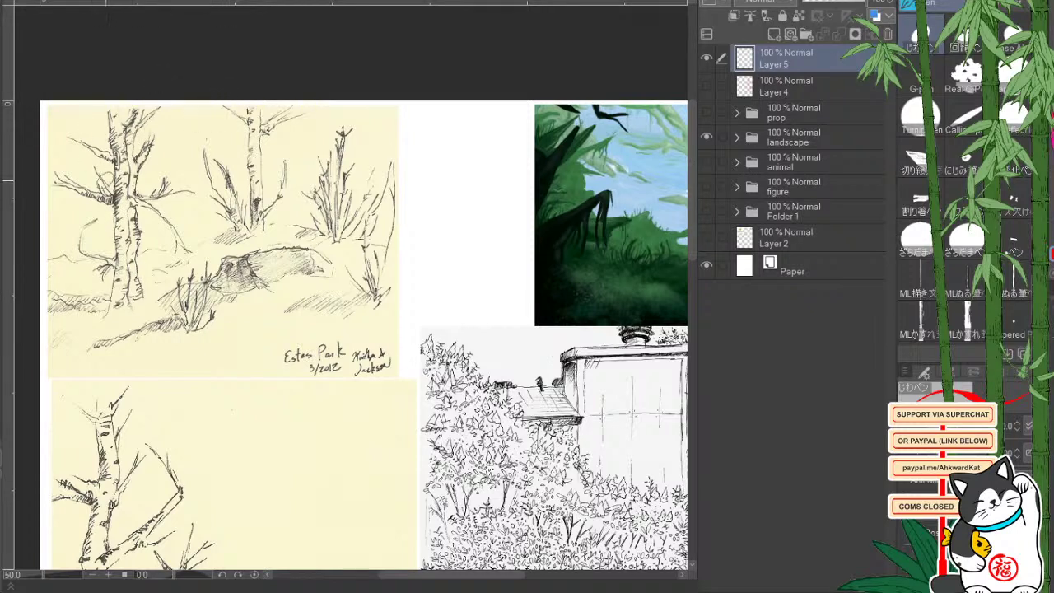
mouse_move(426, 165)
mouse_down()
mouse_move(470, 153)
mouse_move(461, 182)
mouse_move(508, 152)
mouse_up()
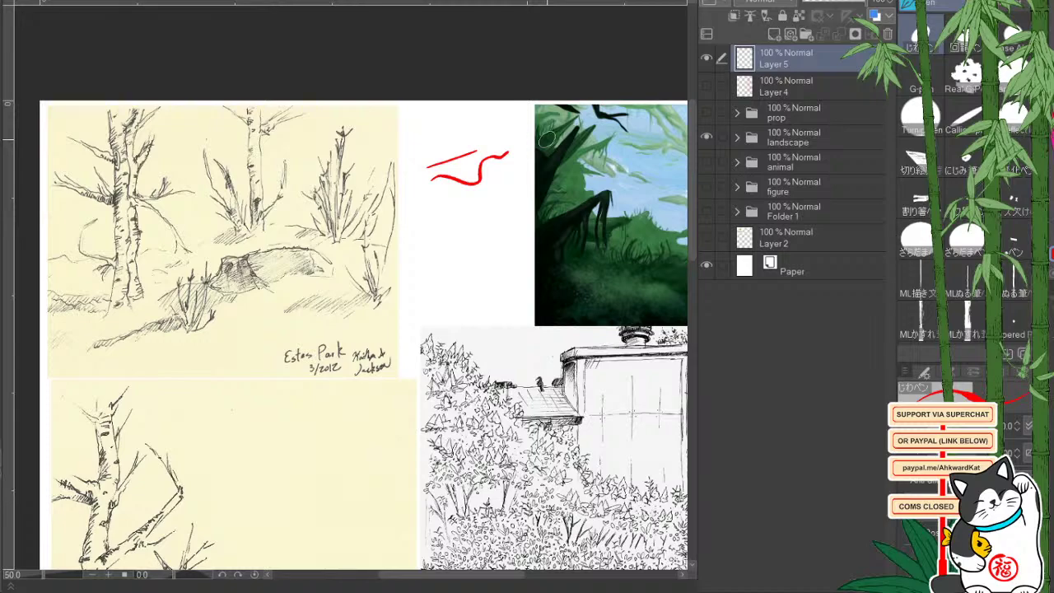
key(ctrl+z)
key(ctrl+z)
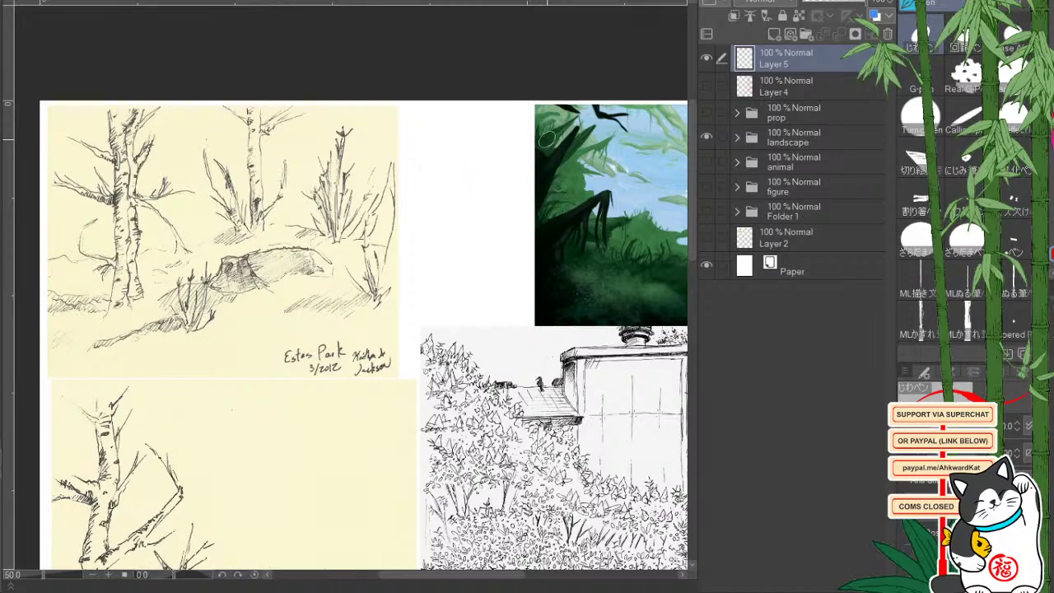
Handwrite "Potential" and "GROW" in red in the white gap between the upper tree sketch and the forest painting.
drag(386, 365, 433, 256)
drag(402, 404, 454, 279)
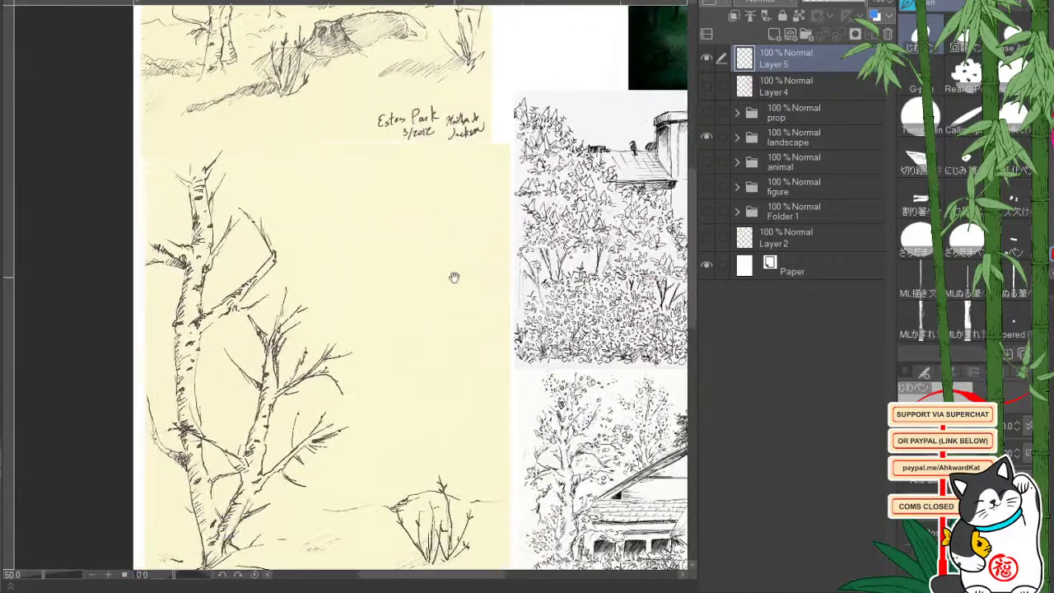
scroll(441, 221, down, 3)
scroll(441, 221, left, 1)
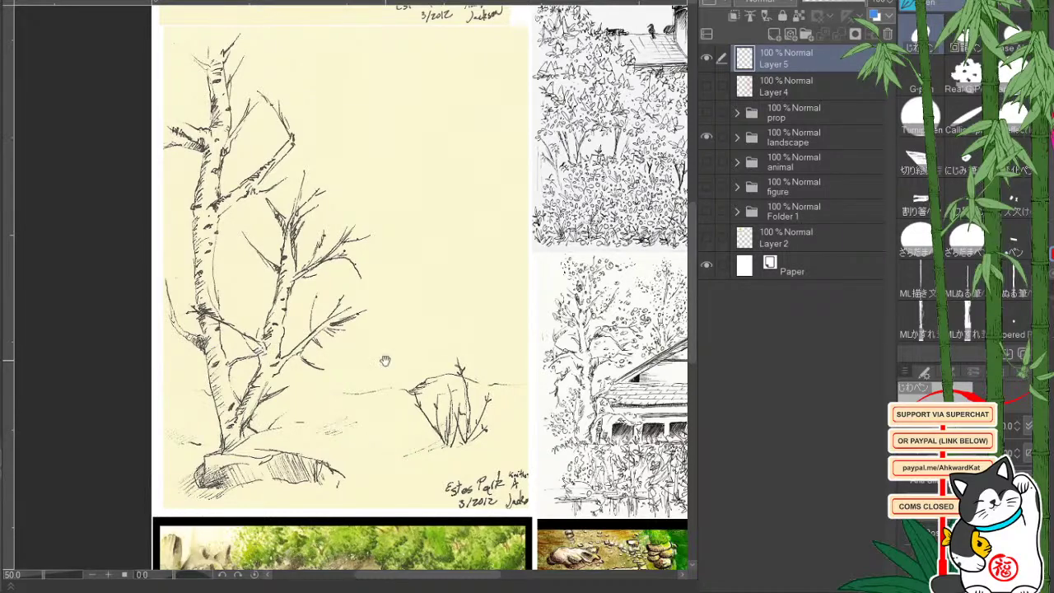
scroll(385, 361, up, 8)
scroll(386, 360, right, 3)
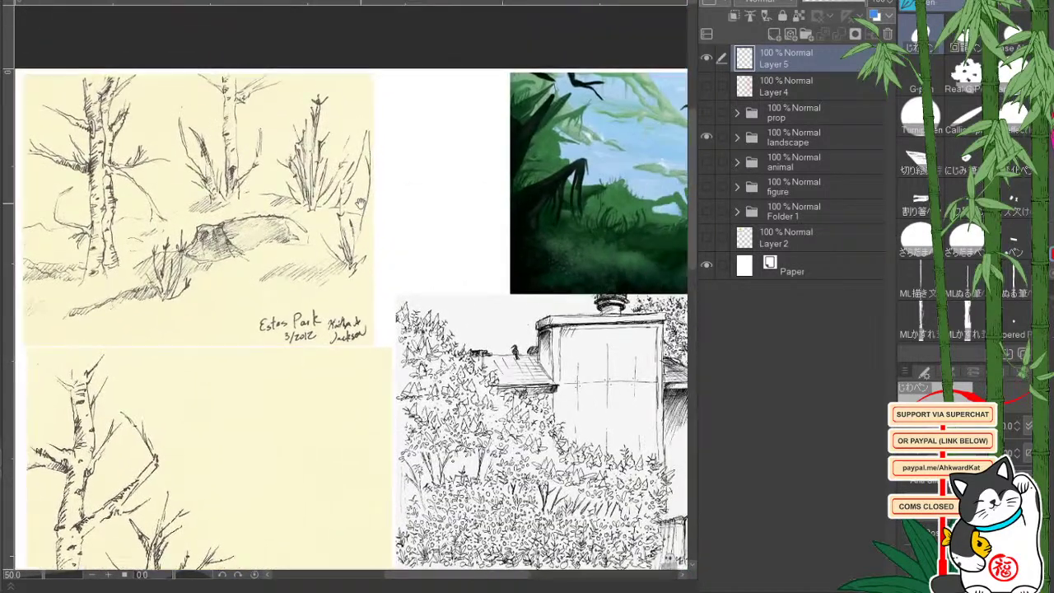
mouse_move(385, 115)
mouse_down()
mouse_move(393, 156)
mouse_move(386, 136)
mouse_move(425, 128)
mouse_move(438, 103)
mouse_move(463, 124)
mouse_move(454, 79)
mouse_move(472, 121)
mouse_move(477, 93)
mouse_move(511, 97)
mouse_up()
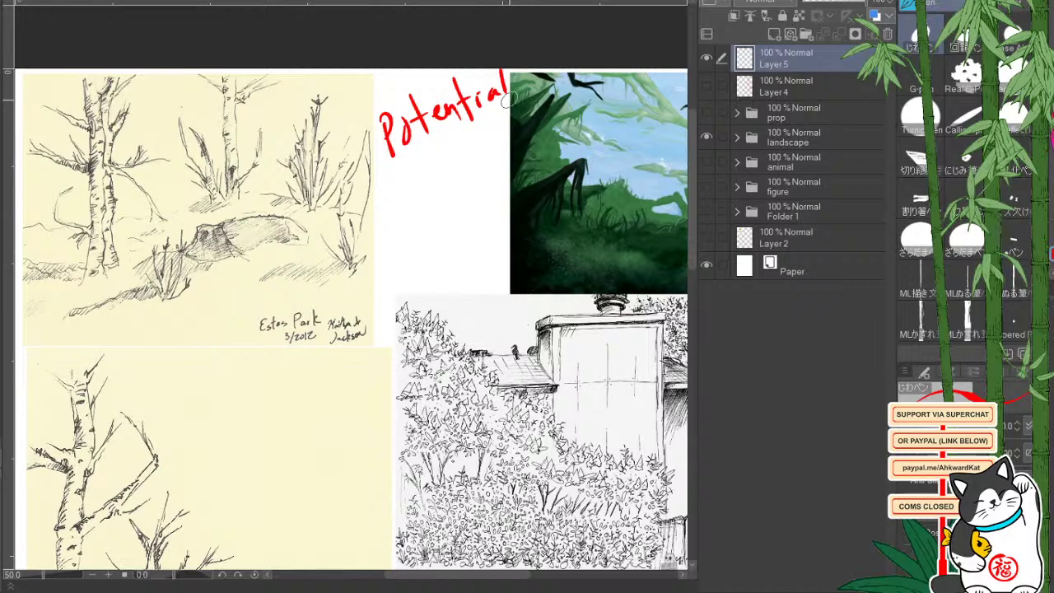
mouse_move(406, 183)
mouse_down()
mouse_move(444, 189)
mouse_move(438, 170)
mouse_move(471, 159)
mouse_move(484, 138)
mouse_up()
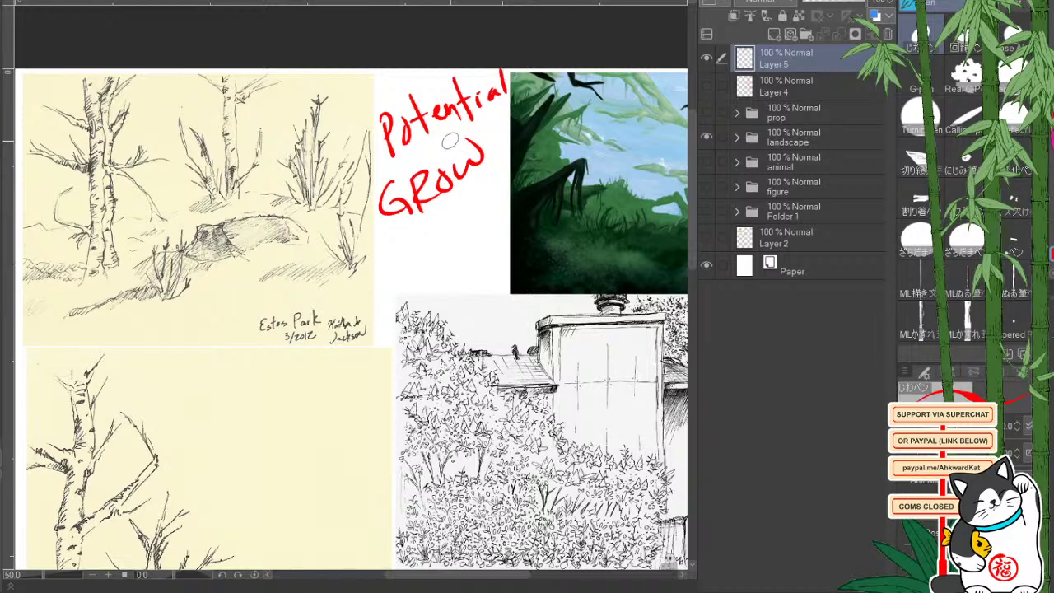
Draw a long red arrow from the upper Estes Park sketch to the forest painting.
drag(523, 369, 390, 409)
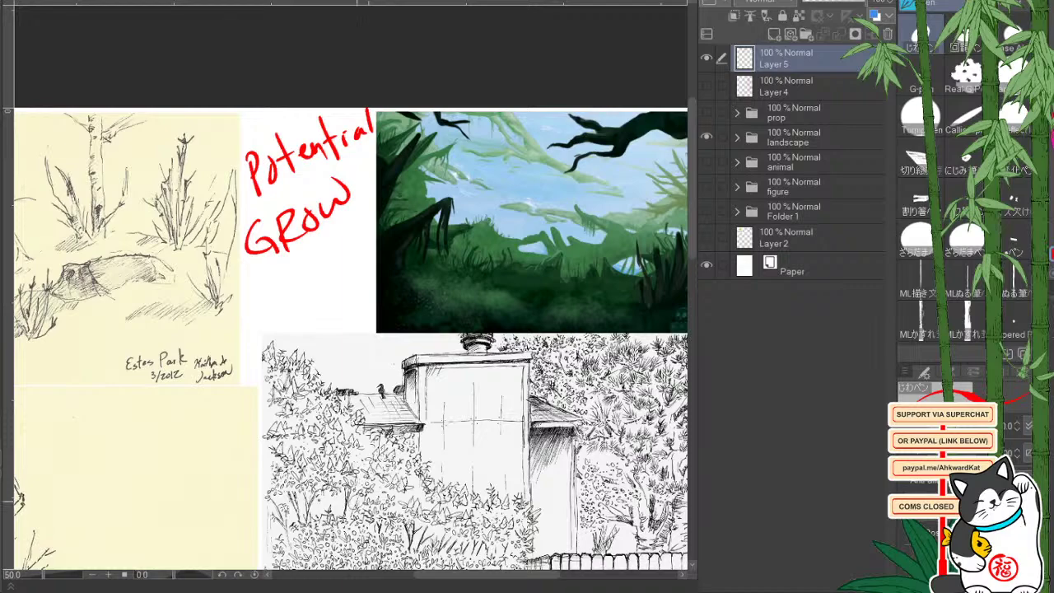
drag(281, 417, 517, 359)
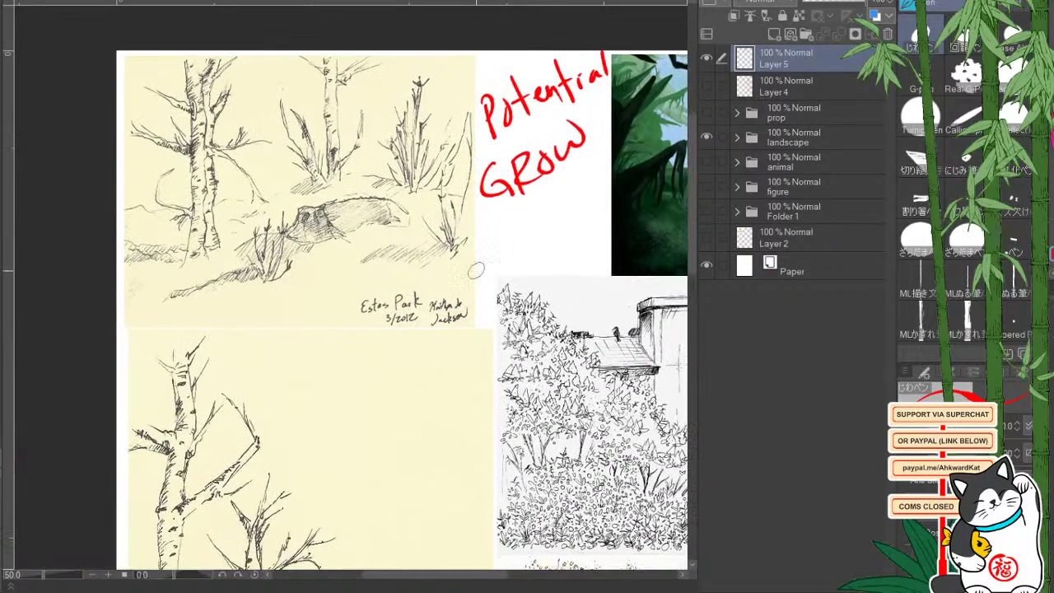
drag(449, 292, 390, 316)
mouse_move(504, 287)
mouse_down()
mouse_move(294, 323)
mouse_move(242, 348)
mouse_up()
drag(127, 363, 320, 299)
drag(280, 291, 284, 330)
Circle the forest painting's upper-right branch, upper-left foliage and the drooping dark leaves on its left side in red.
drag(432, 336, 414, 350)
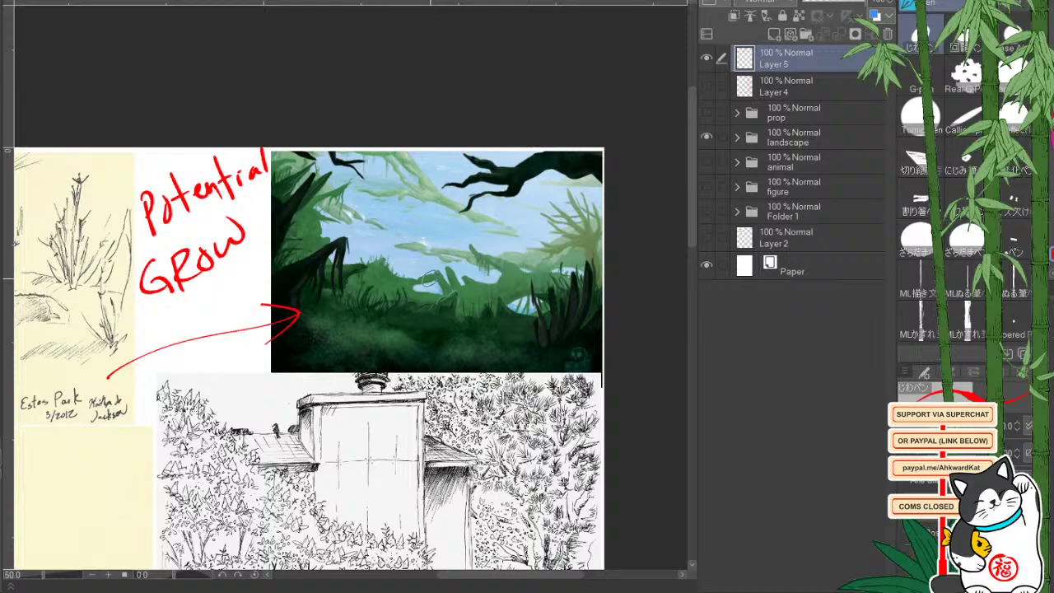
drag(504, 134, 613, 122)
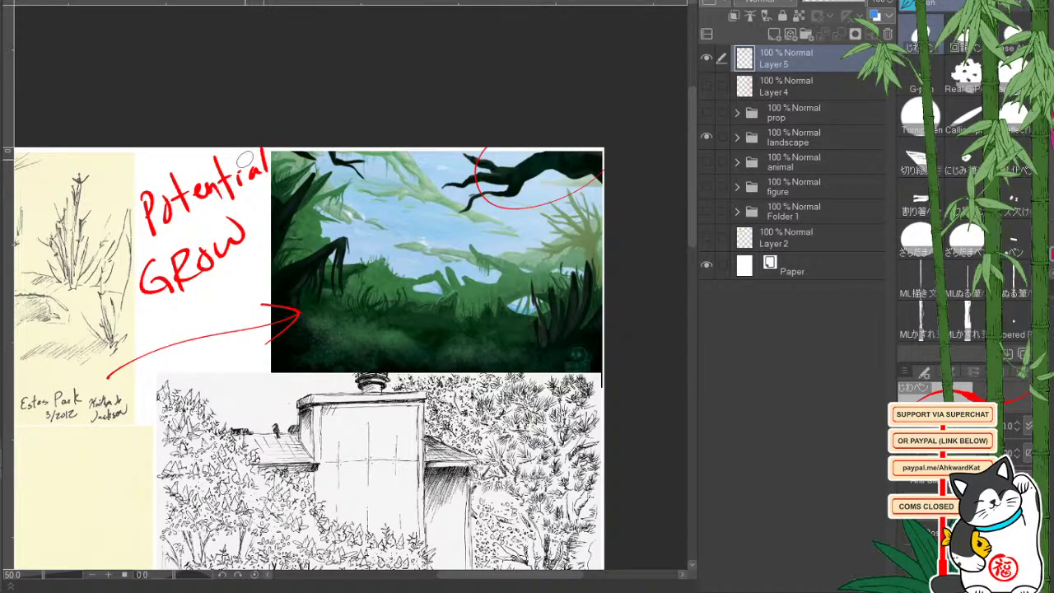
drag(244, 158, 290, 150)
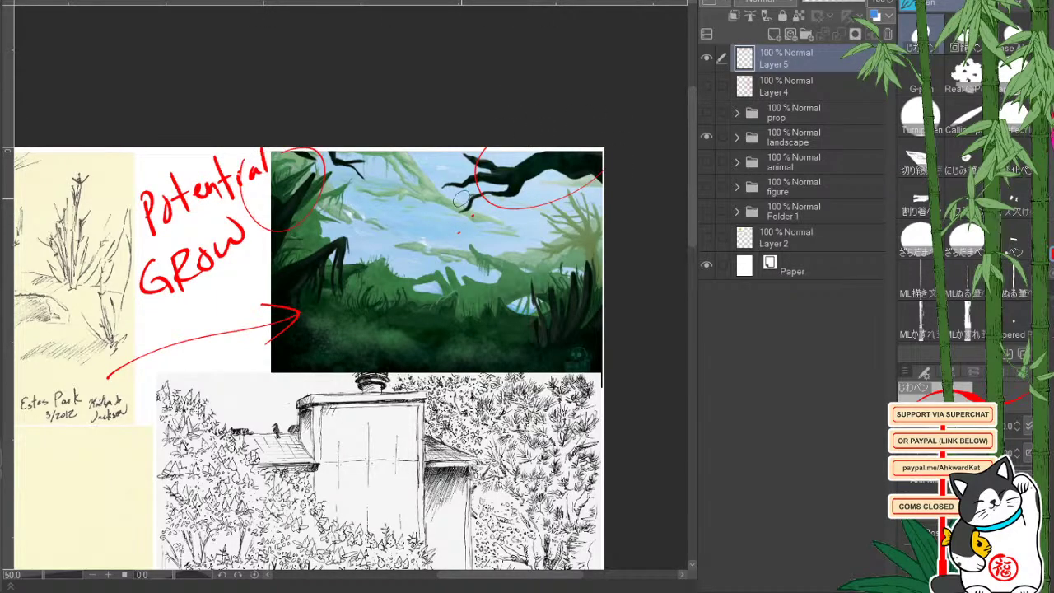
drag(481, 292, 461, 261)
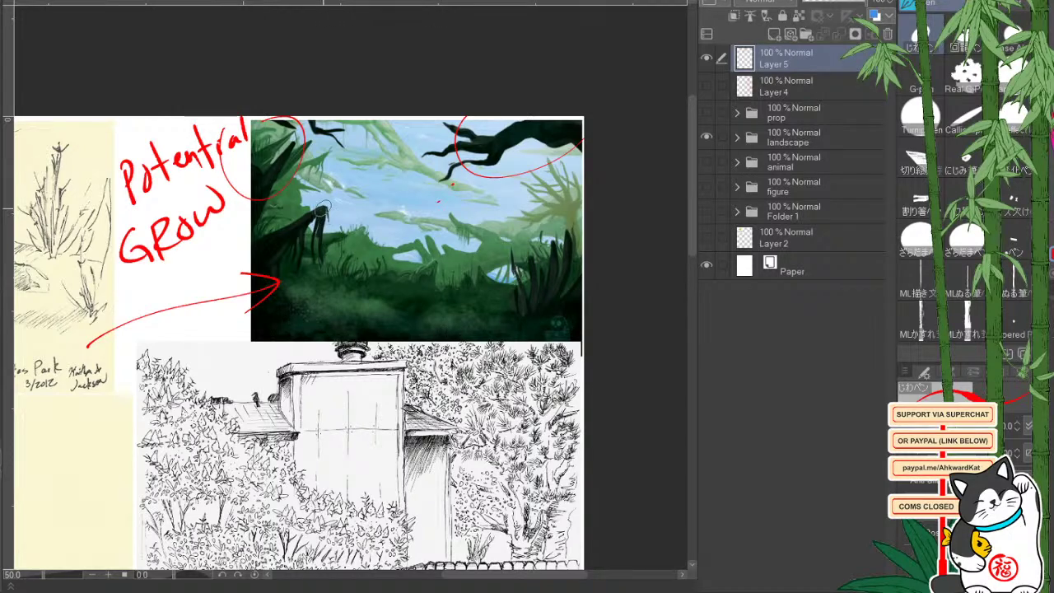
drag(322, 207, 328, 215)
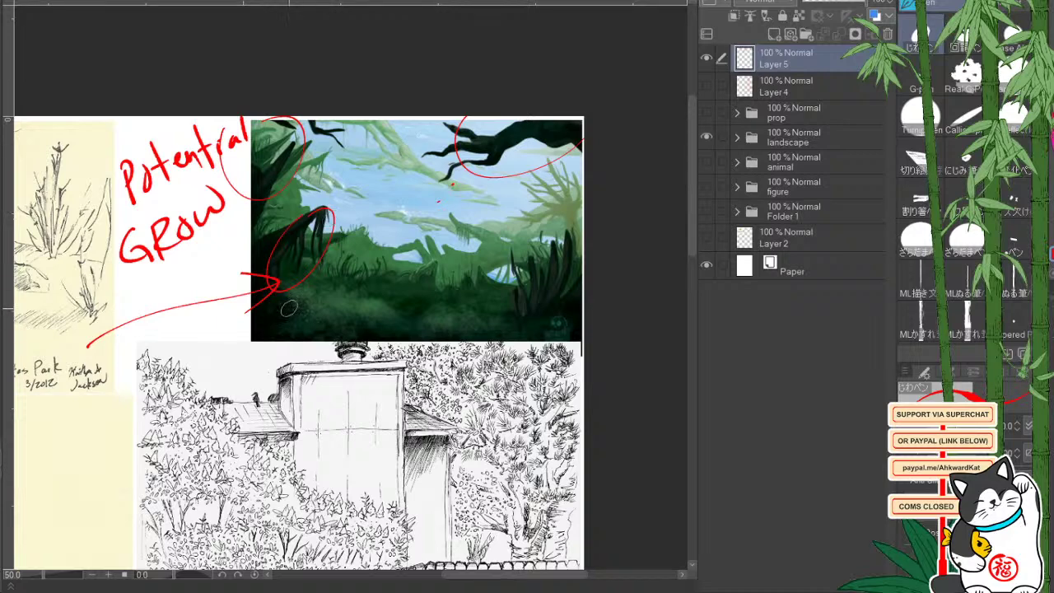
Trace a large red loop inside the forest painting's dark frame and write "value" and "Atmosphere" under "GROW".
mouse_move(272, 128)
mouse_down()
mouse_move(437, 335)
mouse_move(555, 149)
mouse_move(527, 102)
mouse_up()
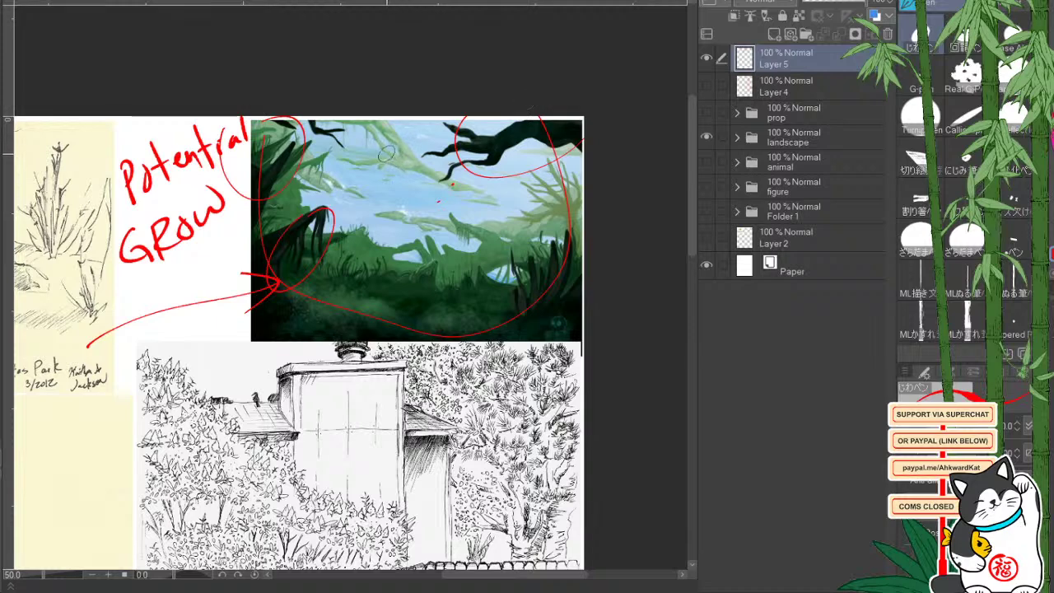
drag(401, 163, 410, 159)
drag(138, 293, 204, 257)
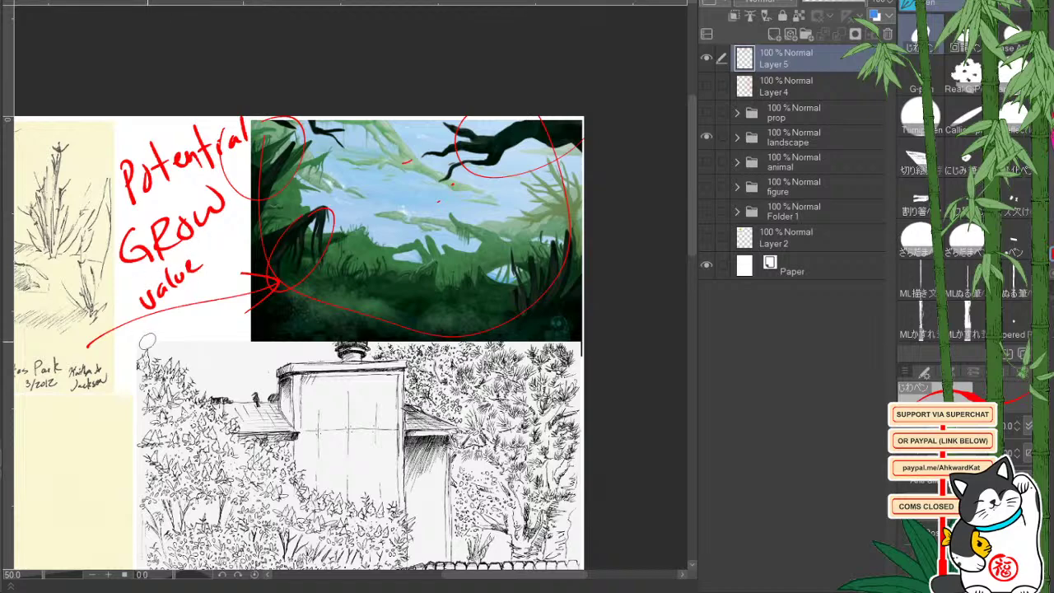
mouse_move(147, 341)
mouse_down()
mouse_move(171, 327)
mouse_move(220, 265)
mouse_move(236, 276)
mouse_move(233, 256)
mouse_move(241, 262)
mouse_move(256, 237)
mouse_up()
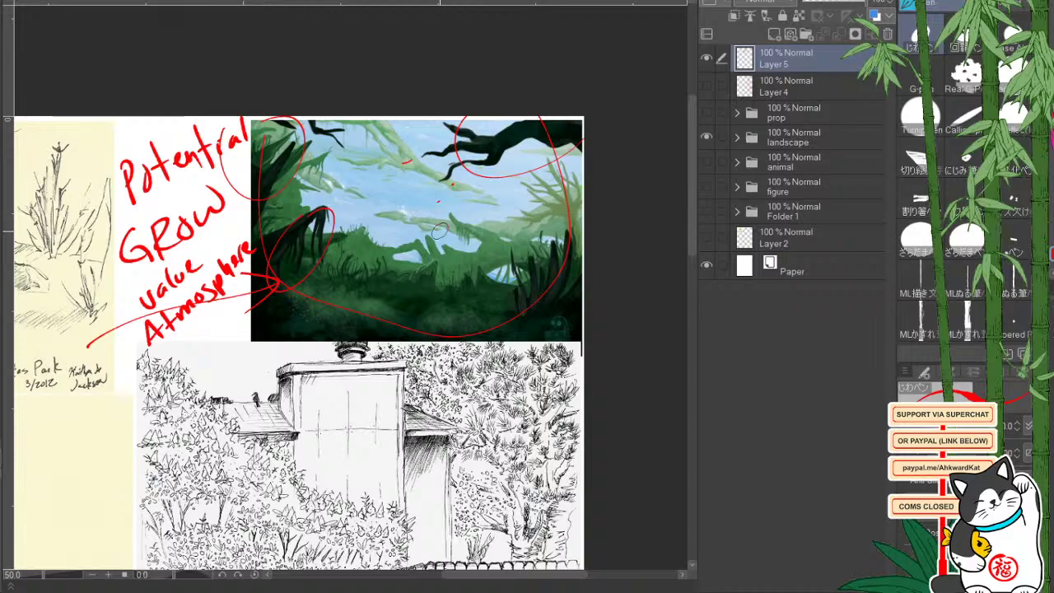
Write "Aspen" in red on the lower Estes Park tree sketch and circle that sketch's date.
scroll(439, 230, down, 5)
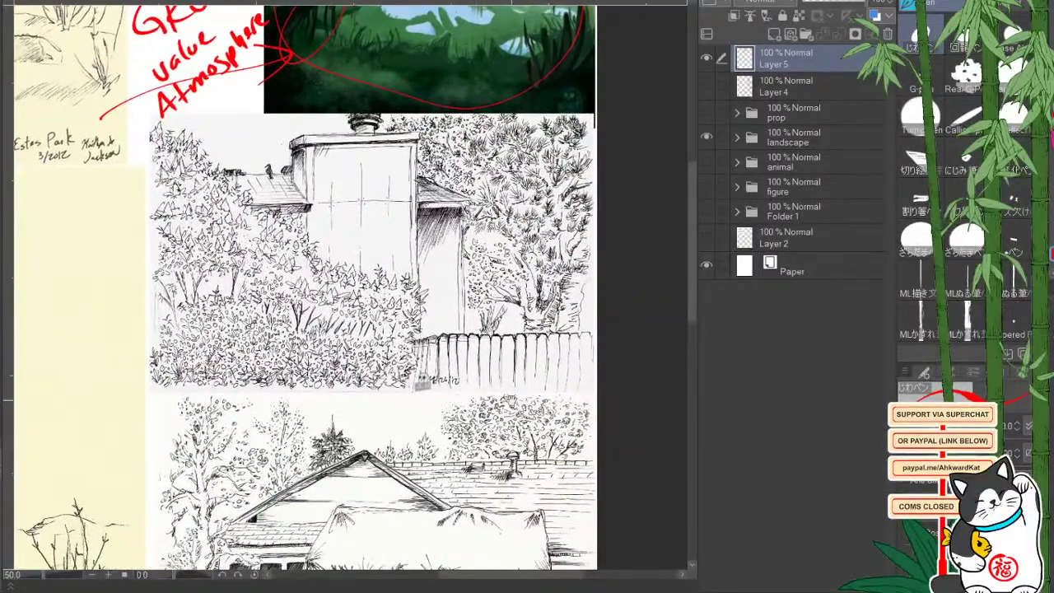
drag(422, 383, 411, 250)
drag(150, 302, 448, 272)
mouse_move(284, 163)
mouse_down()
mouse_move(338, 107)
mouse_move(374, 88)
mouse_up()
drag(344, 247, 295, 217)
mouse_move(382, 265)
mouse_down()
mouse_move(297, 328)
mouse_move(333, 288)
mouse_up()
drag(309, 477, 247, 504)
drag(412, 382, 324, 448)
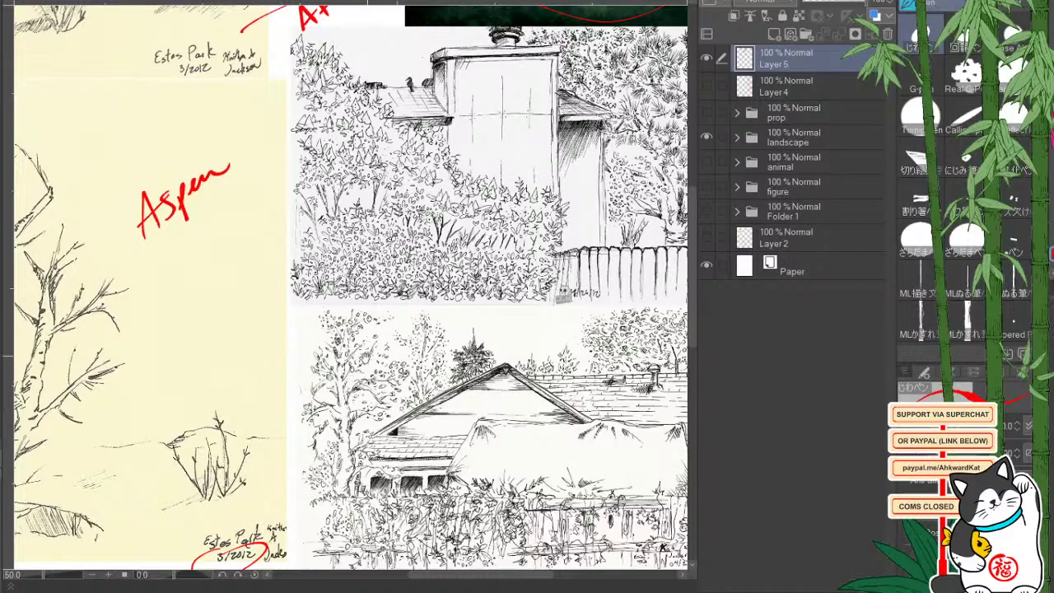
drag(359, 353, 261, 449)
drag(369, 429, 346, 439)
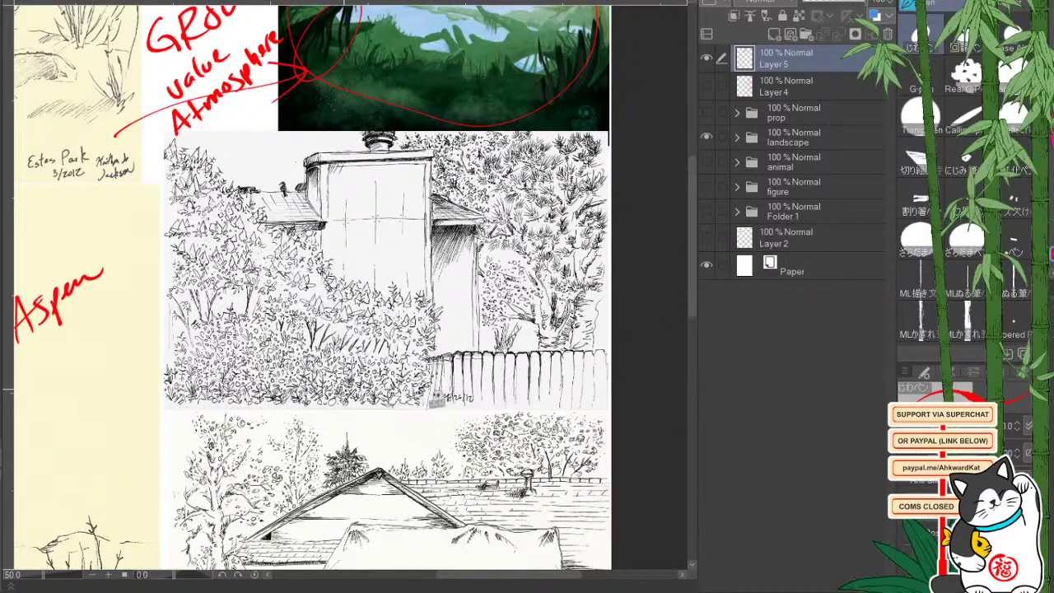
mouse_move(462, 307)
mouse_down()
mouse_move(450, 323)
mouse_move(442, 289)
mouse_move(458, 270)
mouse_up()
mouse_move(496, 326)
mouse_down()
mouse_move(505, 220)
mouse_move(497, 266)
mouse_up()
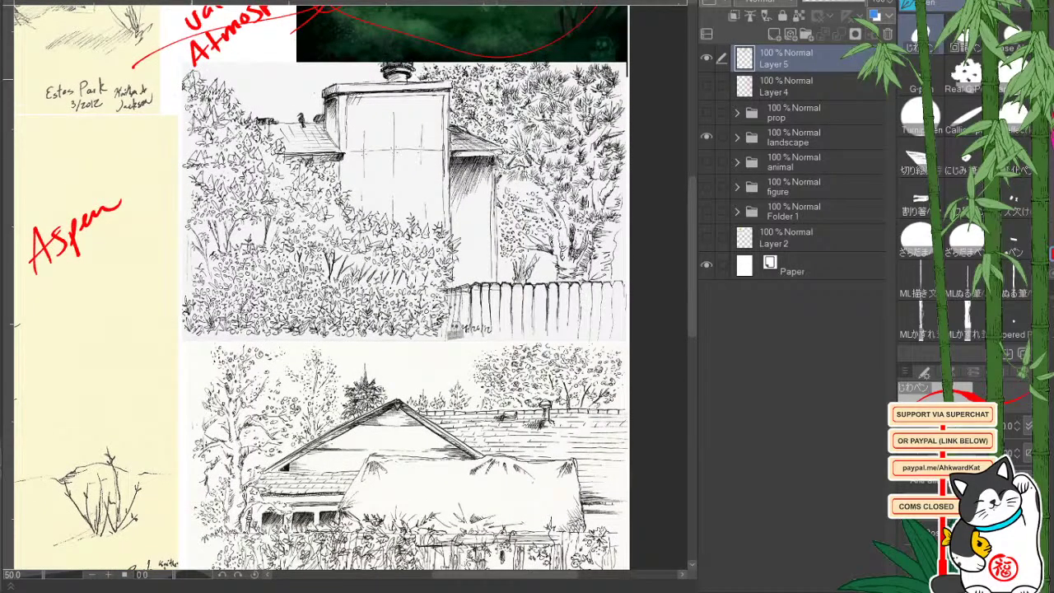
mouse_move(210, 64)
mouse_down()
mouse_move(416, 207)
mouse_move(364, 347)
mouse_up()
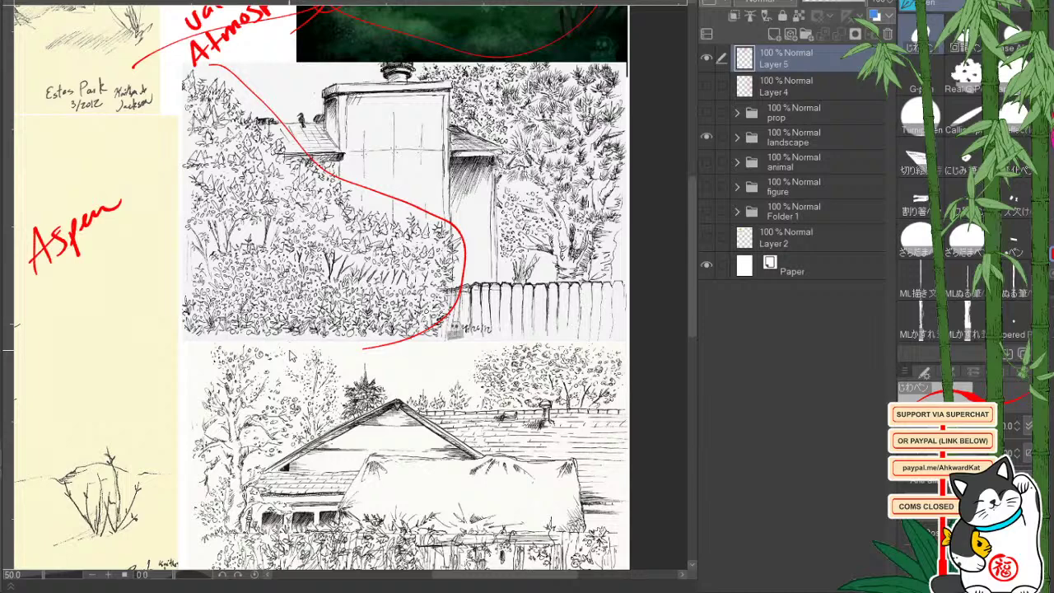
key(ctrl+z)
Draw short diagonal red hatch strokes on the shaded wall beside the chimney in the upper house drawing.
drag(367, 316, 344, 334)
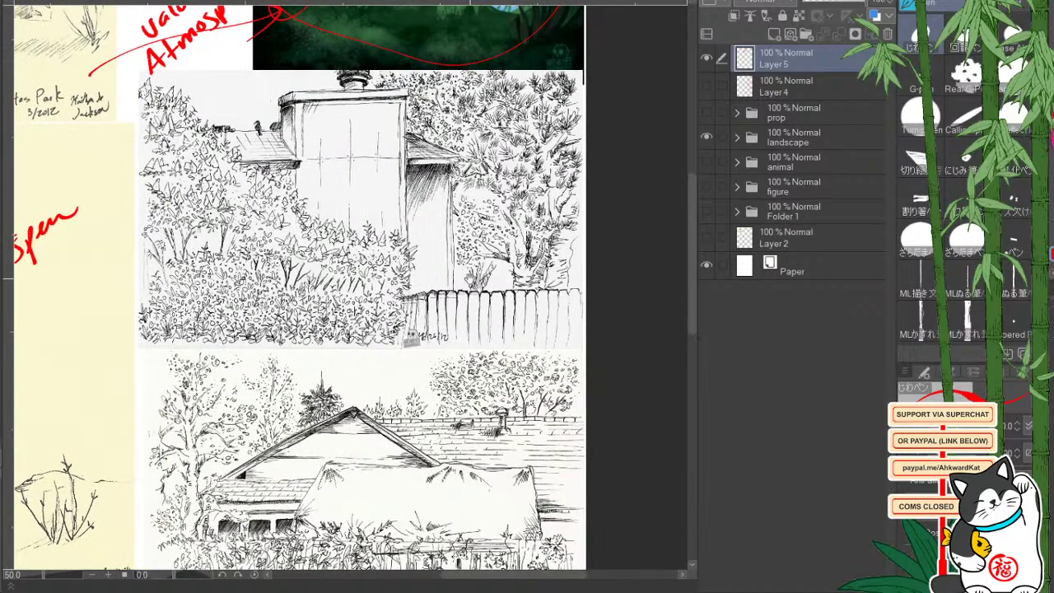
drag(491, 315, 469, 305)
drag(482, 314, 452, 322)
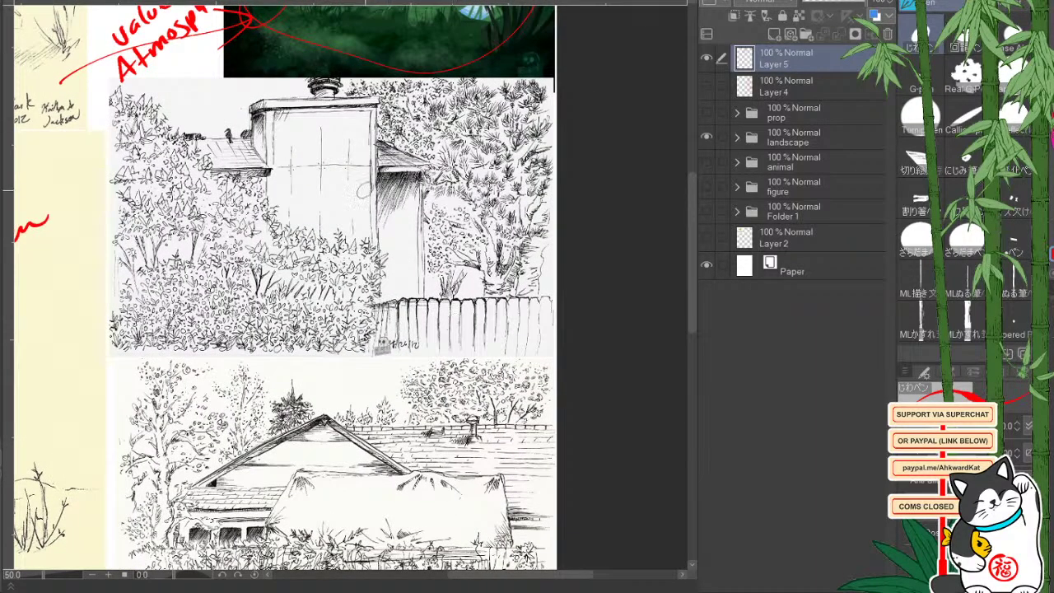
mouse_move(401, 216)
mouse_down()
mouse_move(387, 247)
mouse_move(396, 251)
mouse_up()
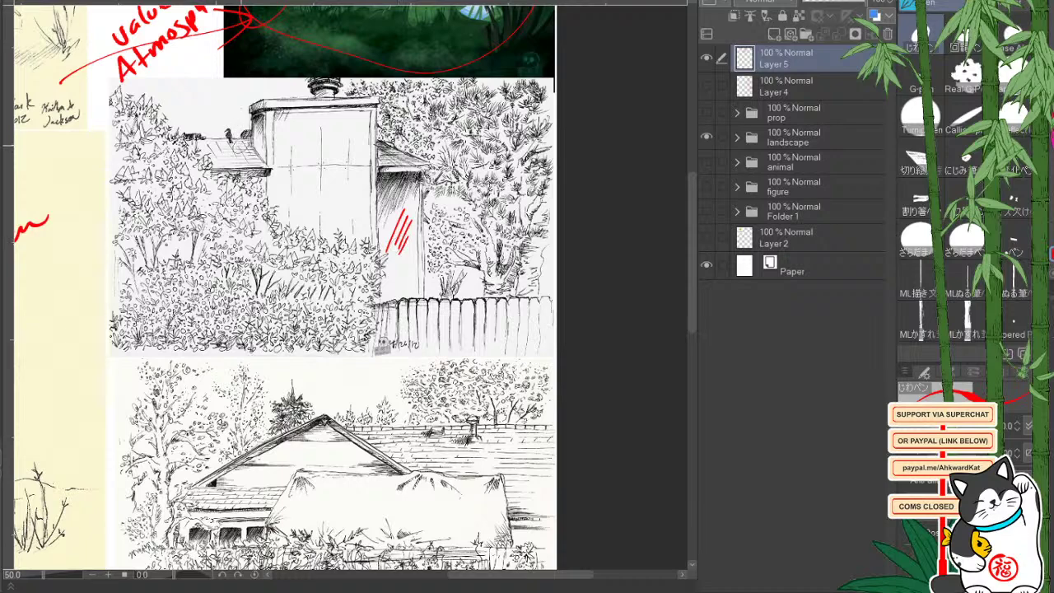
In the upper house drawing, circle the roof beside the chimney, nearby foliage clusters, the fence top and a spot on the fence in red.
drag(242, 135, 250, 130)
mouse_move(437, 207)
mouse_down()
mouse_move(437, 257)
mouse_move(438, 216)
mouse_up()
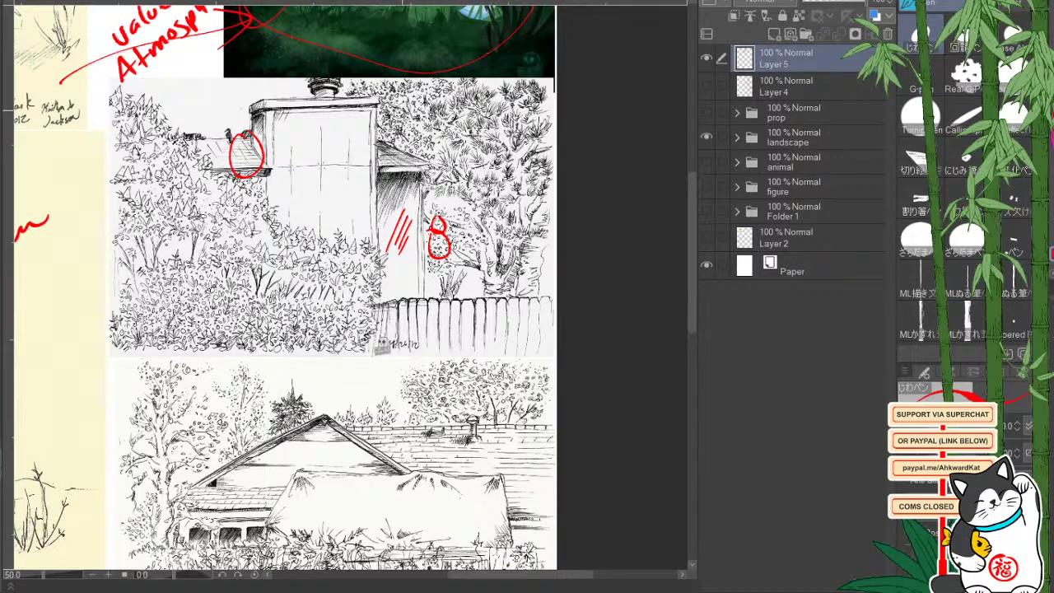
drag(402, 91, 384, 106)
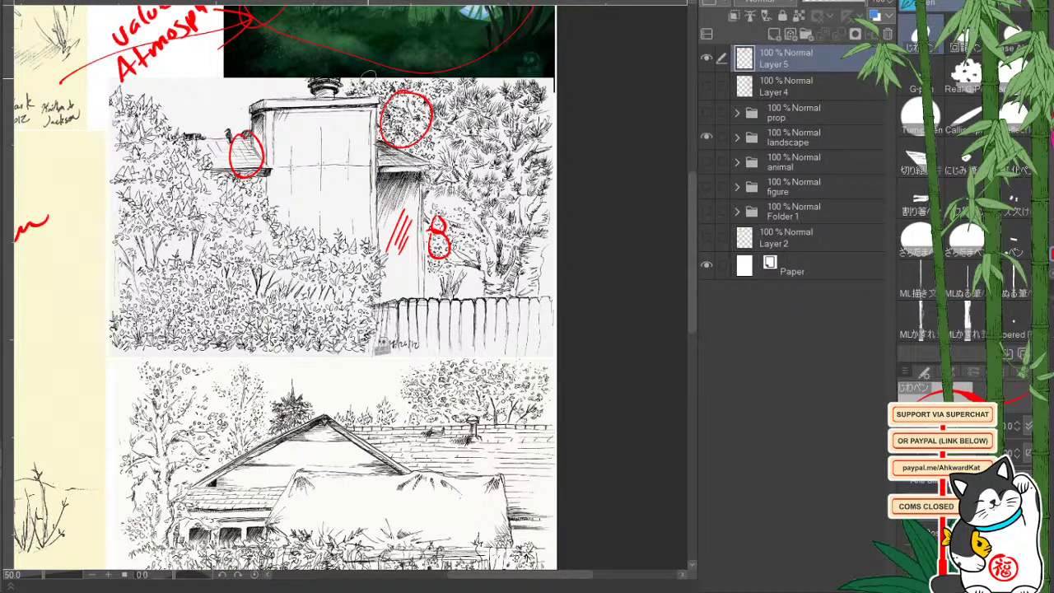
drag(276, 425, 289, 421)
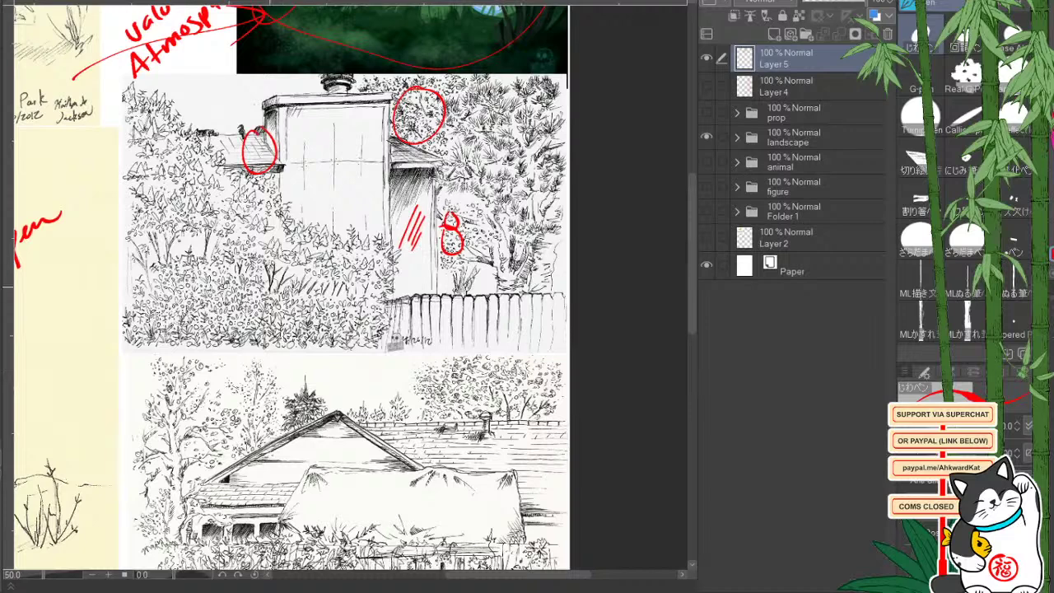
drag(339, 323, 309, 340)
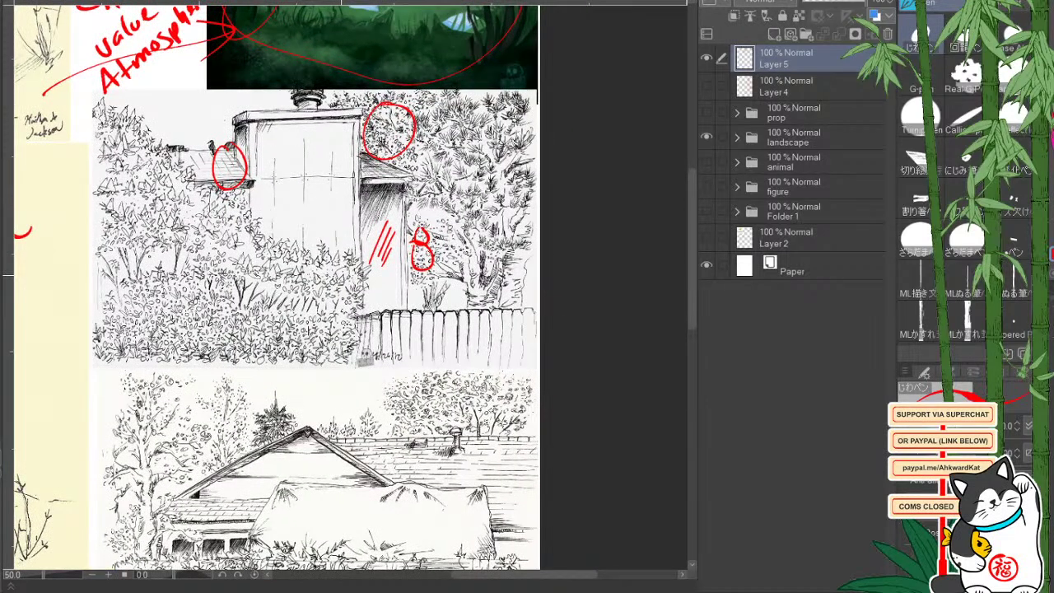
mouse_move(402, 302)
mouse_down()
mouse_move(385, 313)
mouse_move(411, 356)
mouse_up()
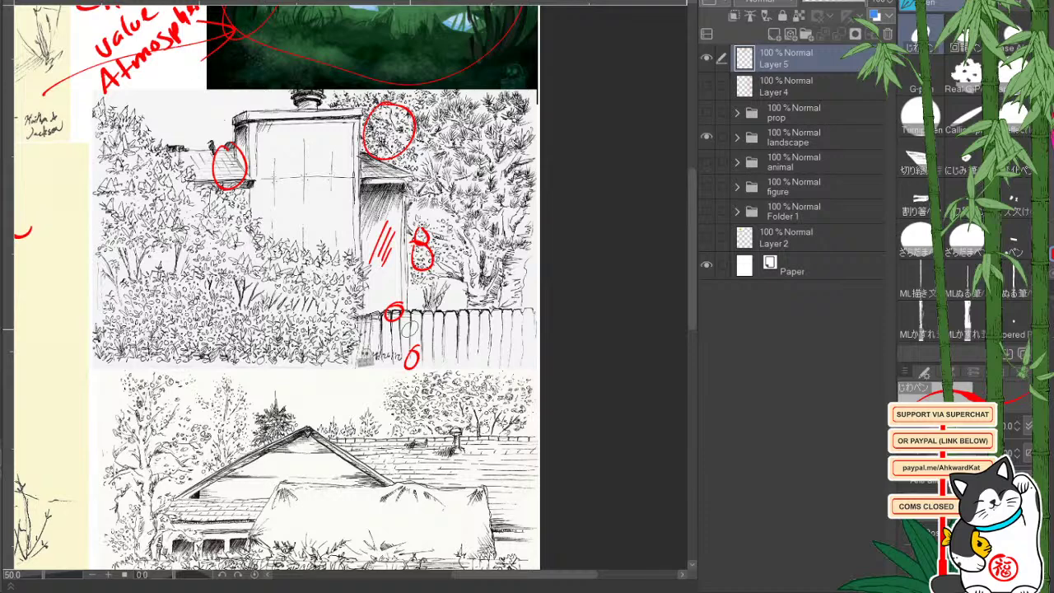
drag(411, 431, 406, 407)
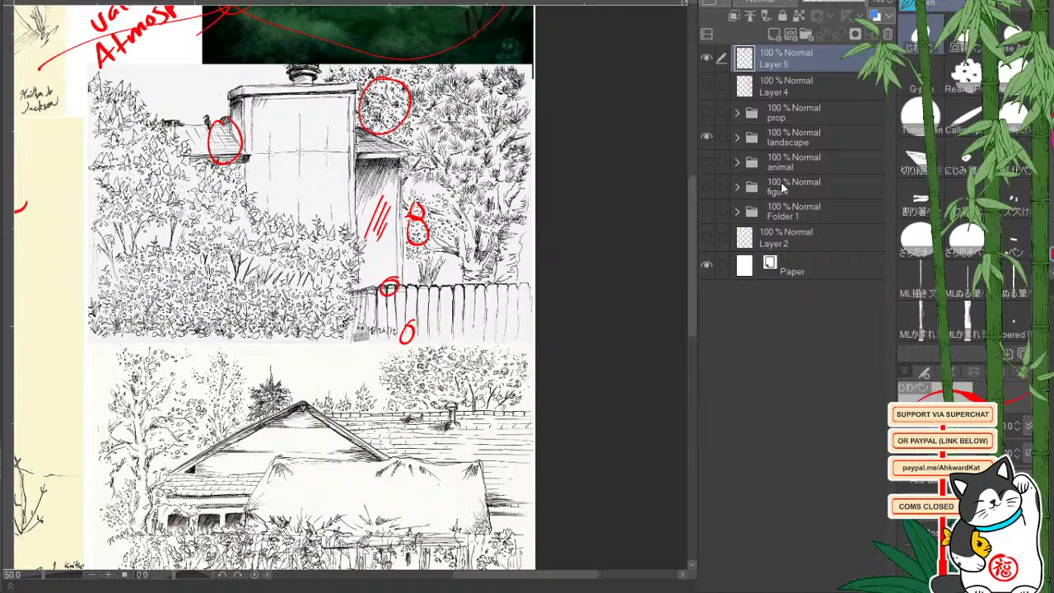
Circle the large tree on the upper house drawing's right, add small marks inside it and arc around the chimney-side foliage in red.
drag(290, 429, 393, 345)
drag(343, 392, 338, 401)
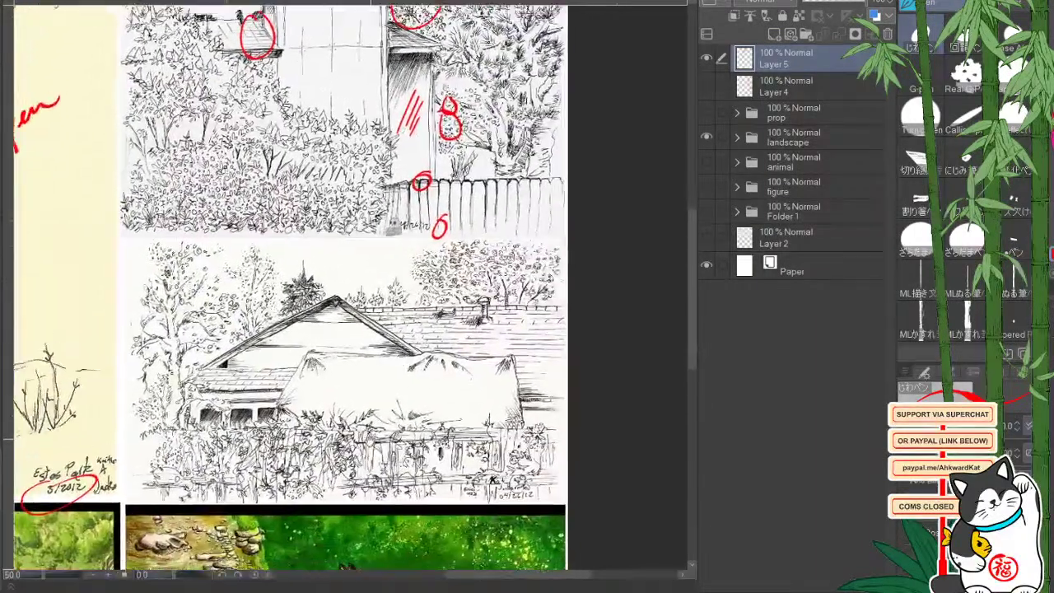
drag(371, 439, 336, 499)
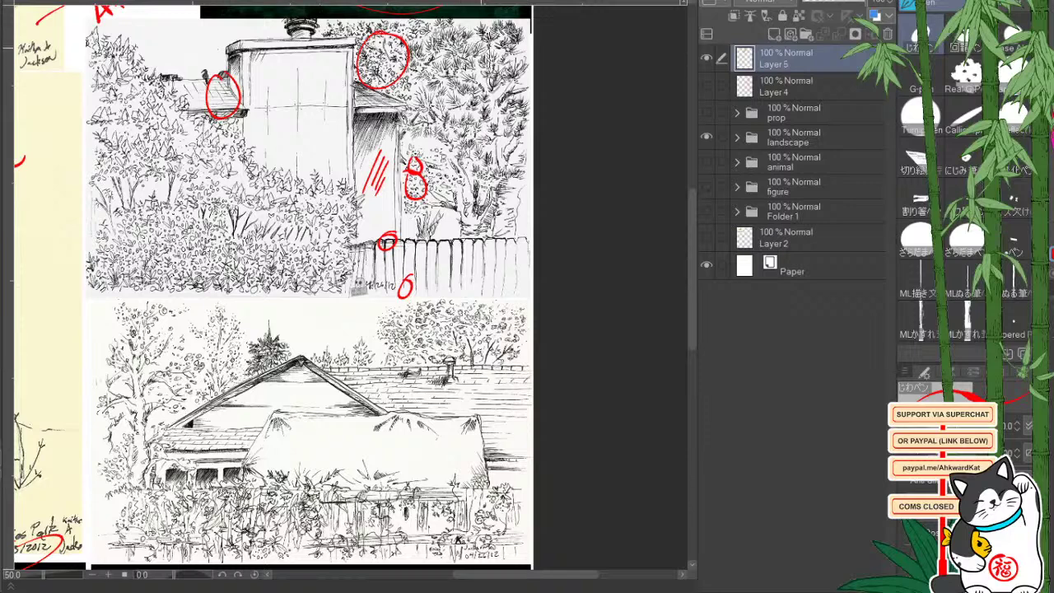
mouse_move(484, 26)
mouse_down()
mouse_move(423, 115)
mouse_move(453, 32)
mouse_up()
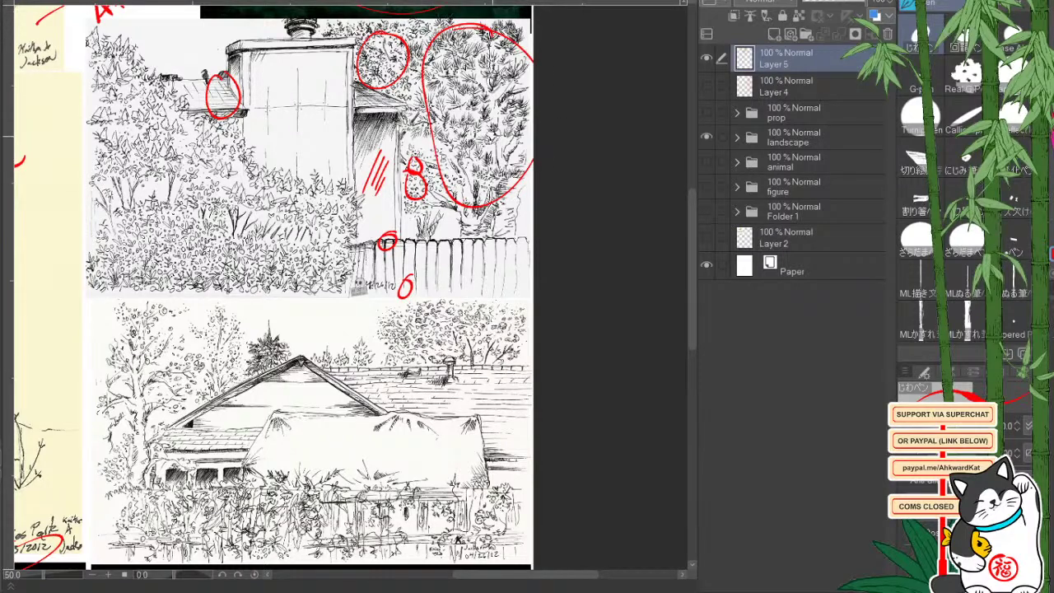
drag(488, 125, 484, 130)
drag(482, 140, 490, 153)
drag(349, 46, 418, 29)
drag(362, 213, 417, 196)
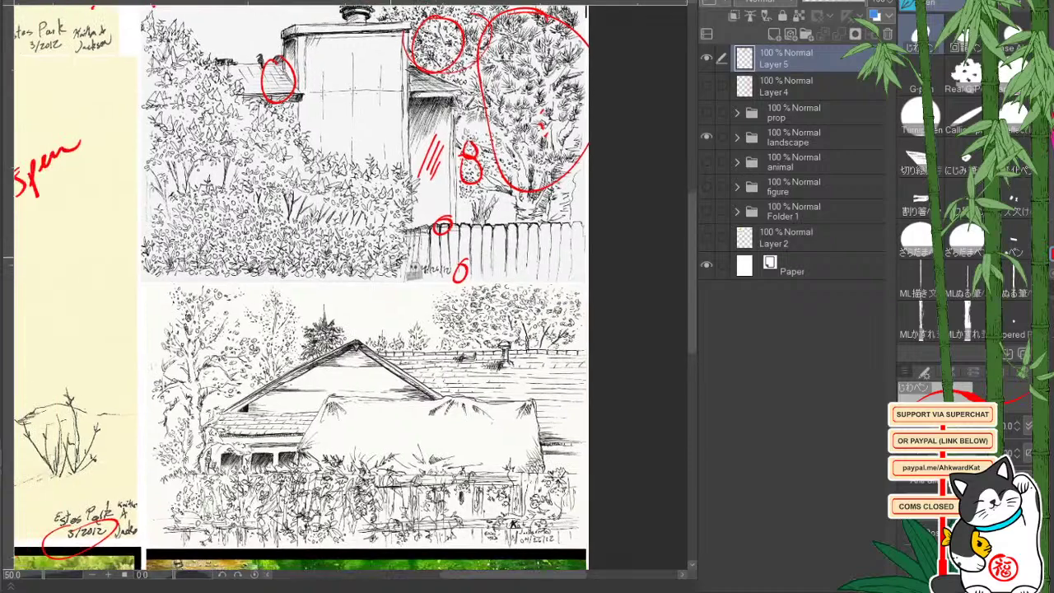
Loop the mass of bushes on the upper house drawing's left in red and draw a small squiggle on the chimney wall.
mouse_move(402, 262)
mouse_down()
mouse_move(154, 100)
mouse_move(350, 230)
mouse_up()
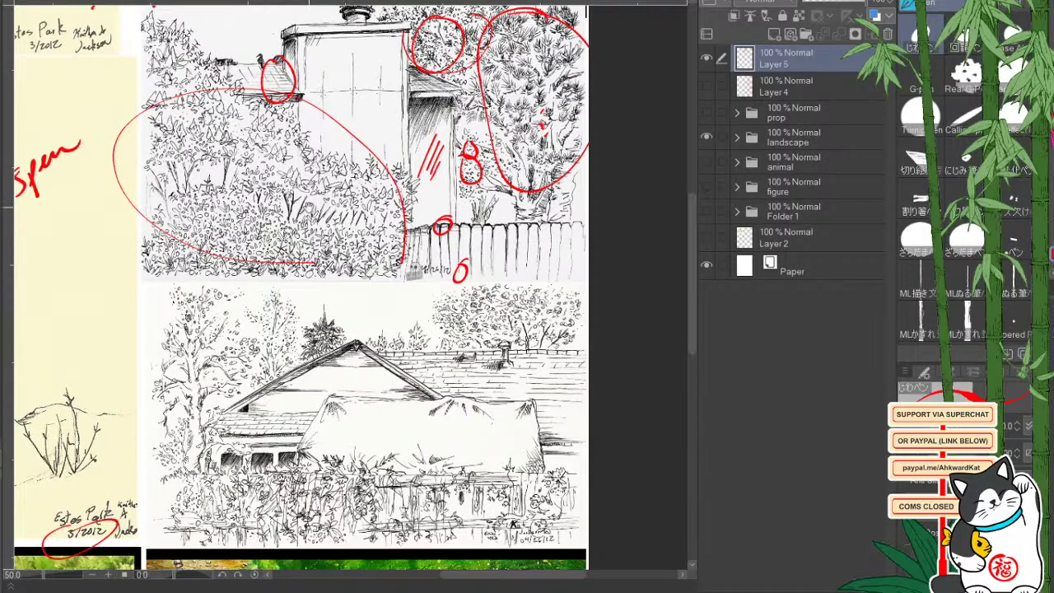
drag(332, 179, 315, 175)
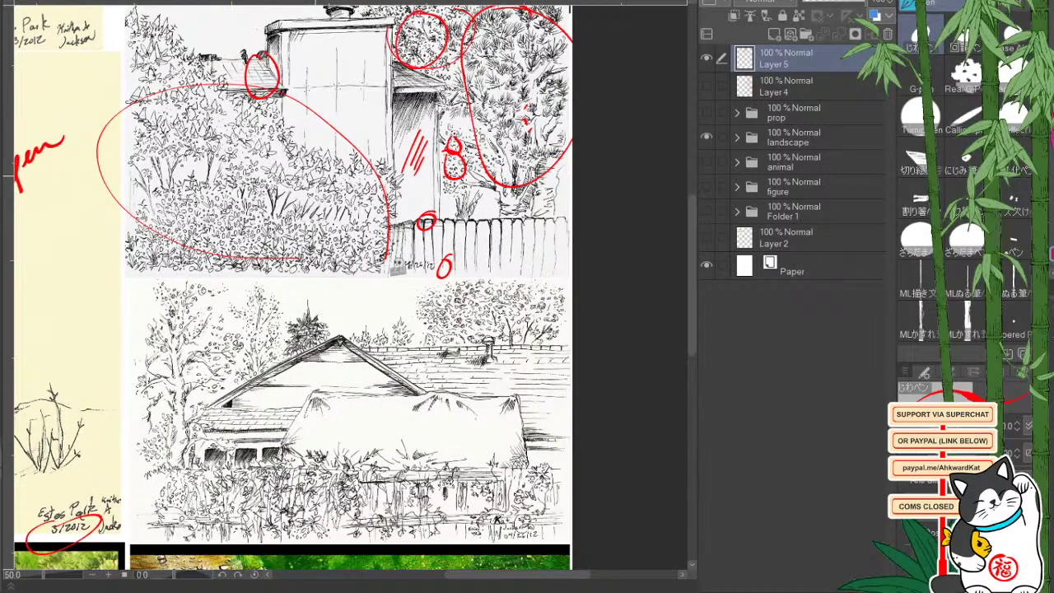
drag(380, 362, 325, 332)
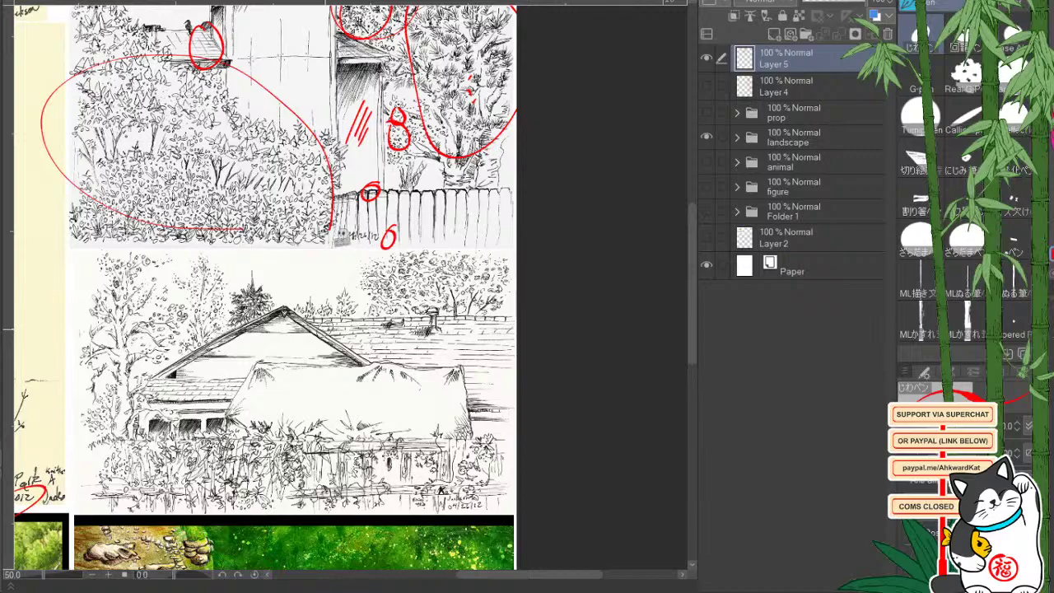
mouse_move(453, 378)
mouse_down()
mouse_move(486, 265)
mouse_move(466, 394)
mouse_up()
drag(344, 93, 353, 118)
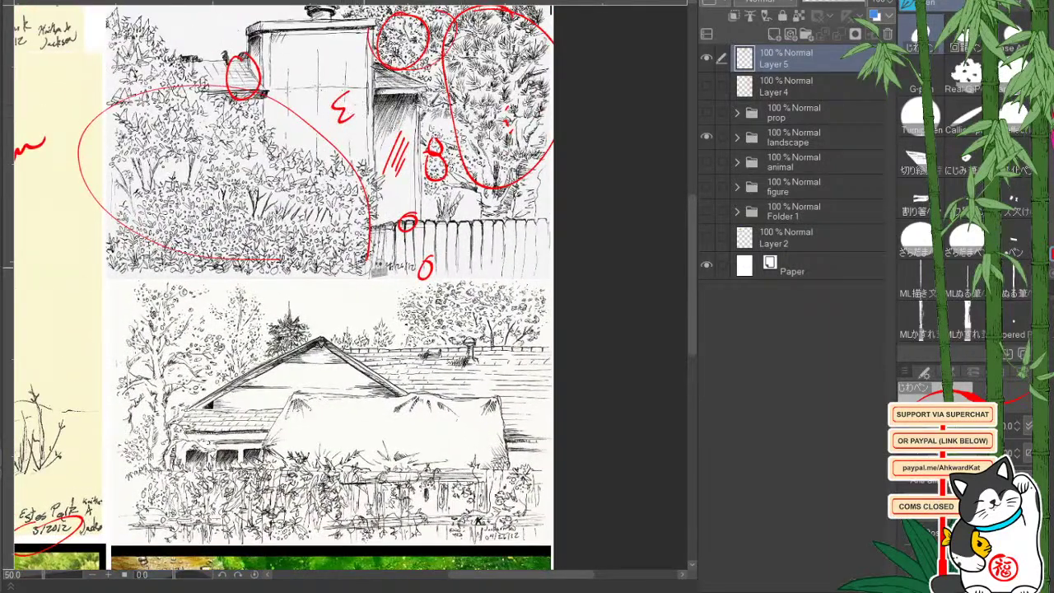
Write a red "S." above the lower house drawing's roof and mark the side edges of the pale cover and the roof line behind it.
mouse_move(342, 299)
mouse_down()
mouse_move(345, 316)
mouse_move(354, 298)
mouse_move(361, 307)
mouse_move(361, 130)
mouse_move(365, 146)
mouse_up()
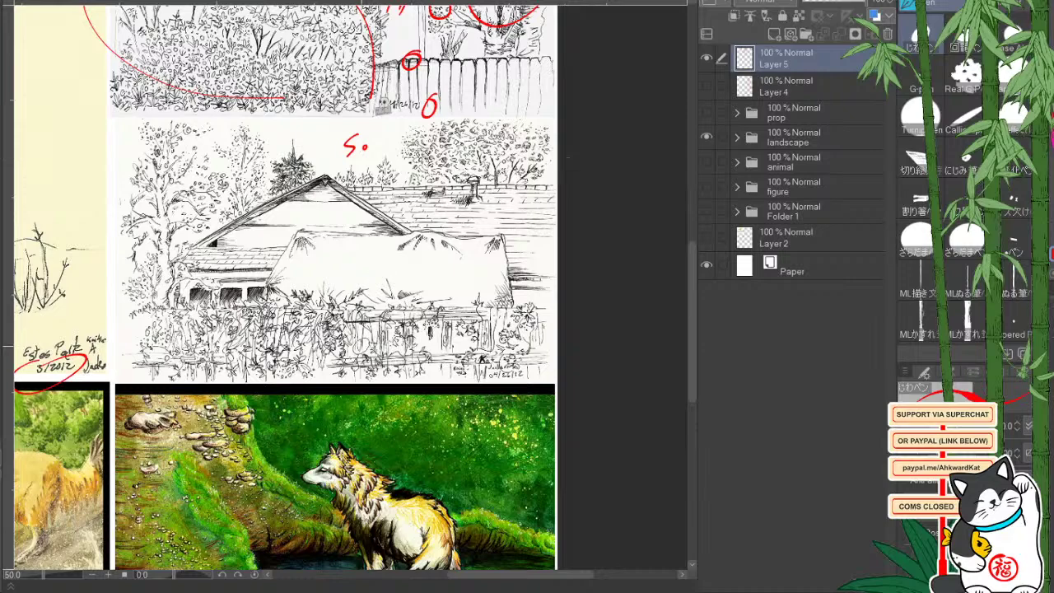
drag(276, 257, 271, 274)
drag(408, 227, 486, 224)
drag(453, 316, 459, 229)
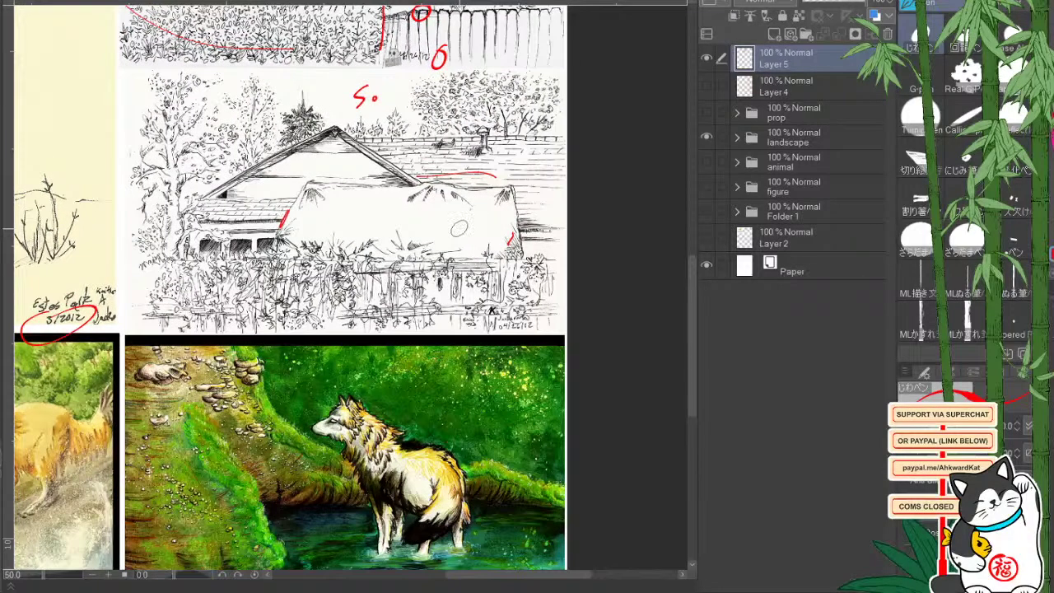
Bracket the foliage-covered fence along the lower house drawing's foreground in red and add a short stroke inside it.
mouse_move(150, 262)
mouse_down()
mouse_move(153, 323)
mouse_move(512, 247)
mouse_move(543, 306)
mouse_up()
drag(317, 286, 298, 302)
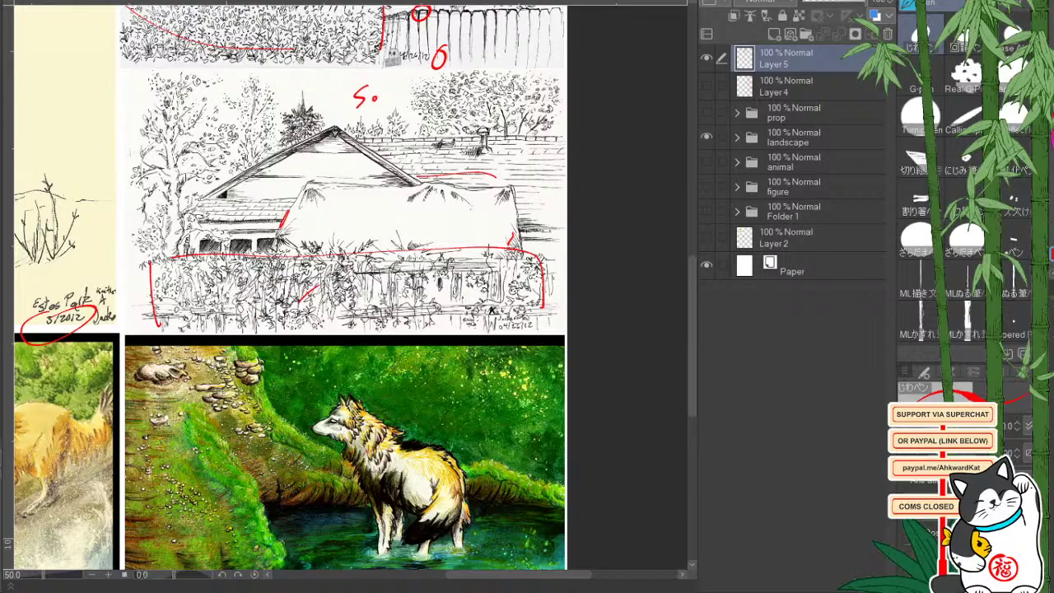
drag(492, 311, 512, 365)
drag(494, 279, 531, 290)
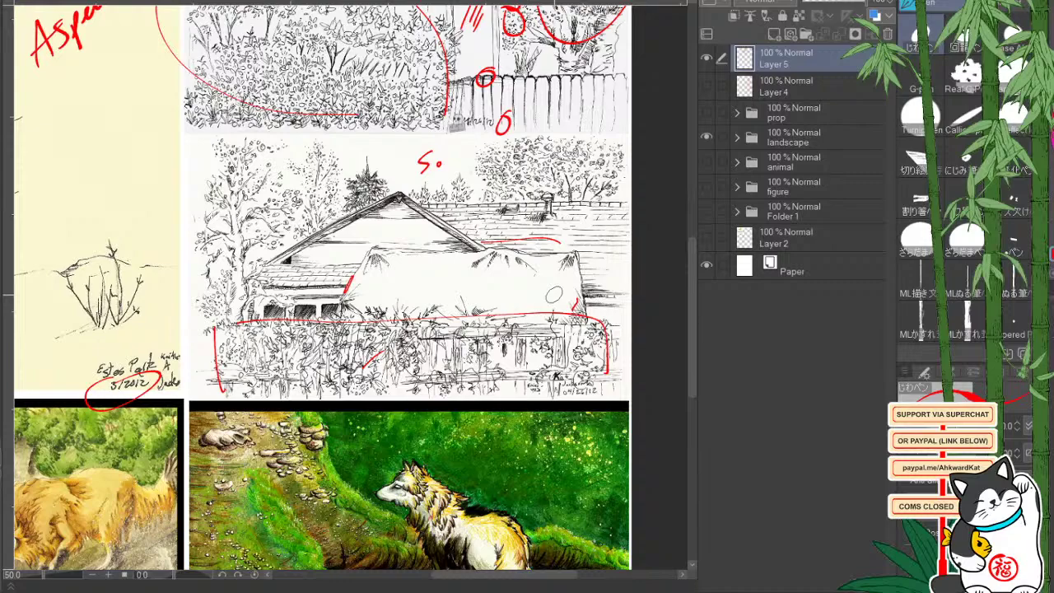
Outline the rushing water in the golden animal painting in red, mark the animal's neck and loop the rocky background.
scroll(553, 294, up, 3)
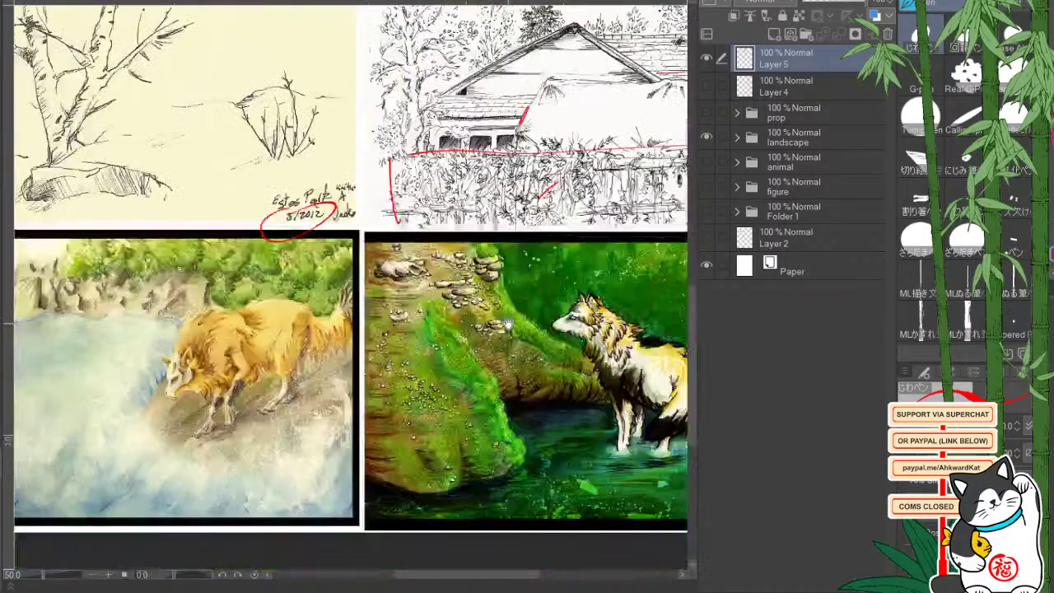
scroll(463, 335, up, 2)
scroll(408, 452, up, 3)
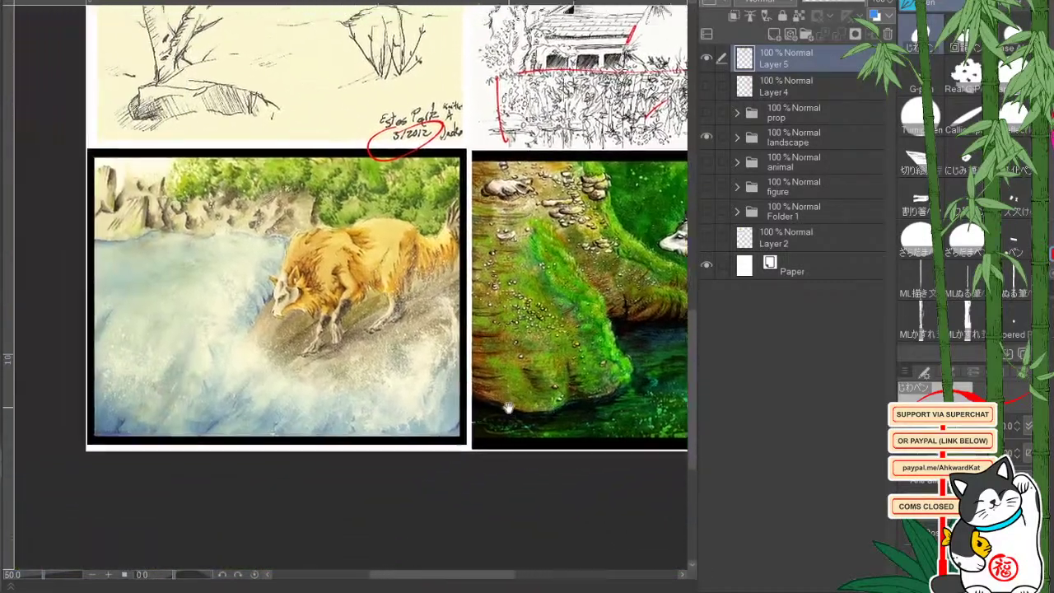
drag(508, 408, 523, 413)
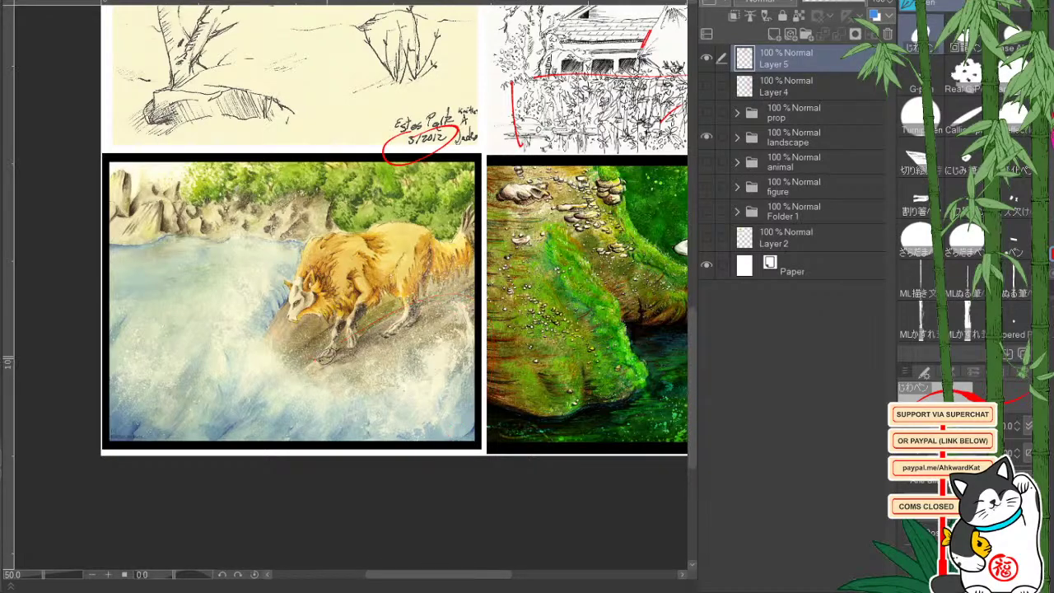
mouse_move(265, 329)
mouse_down()
mouse_move(300, 266)
mouse_move(81, 385)
mouse_move(504, 362)
mouse_move(306, 362)
mouse_move(275, 334)
mouse_up()
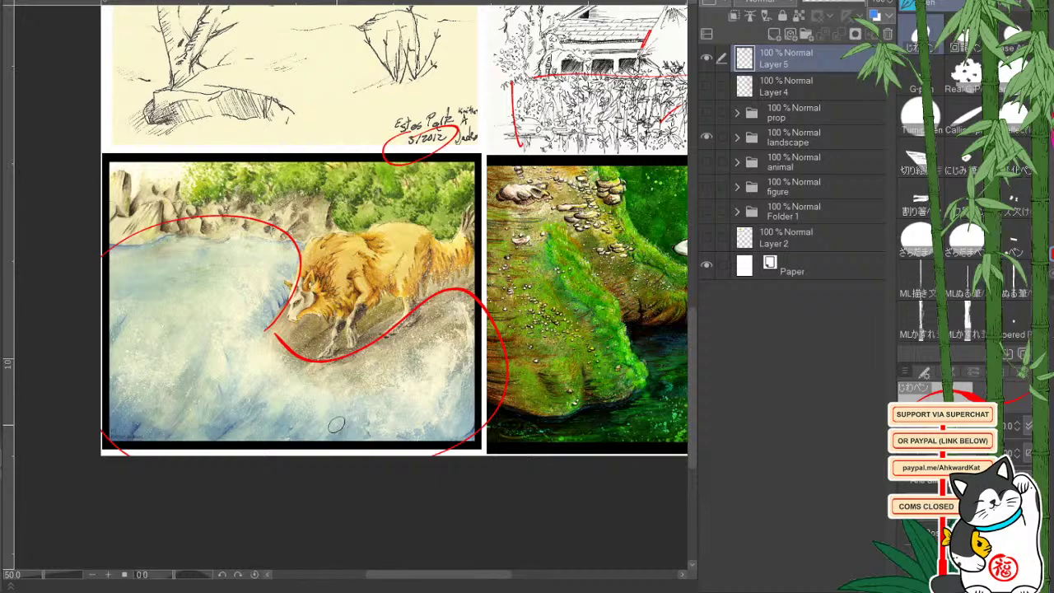
drag(378, 416, 337, 390)
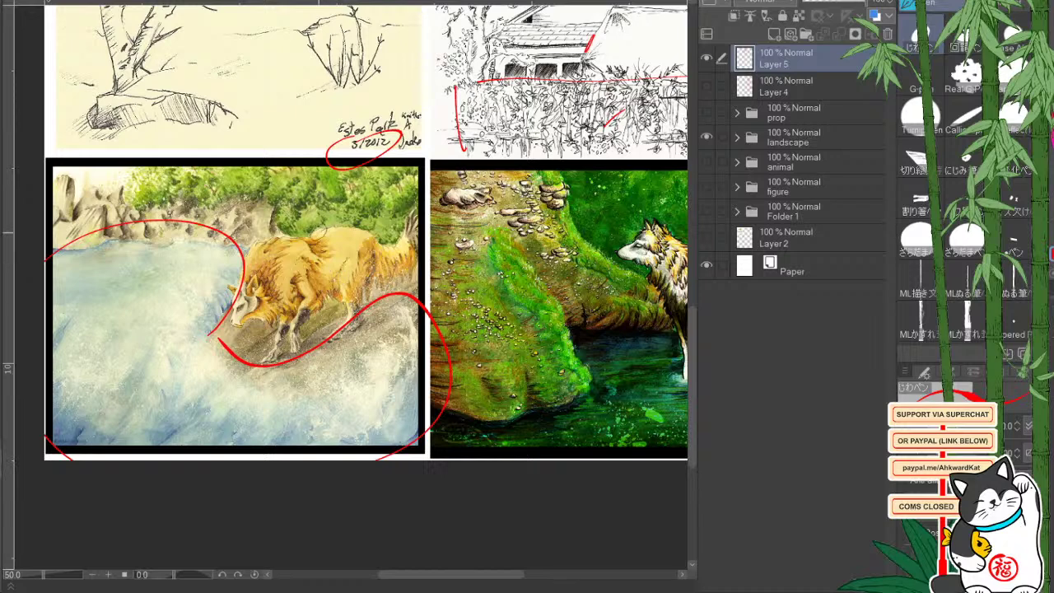
drag(269, 270, 264, 279)
mouse_move(247, 240)
mouse_down()
mouse_move(41, 182)
mouse_move(115, 253)
mouse_up()
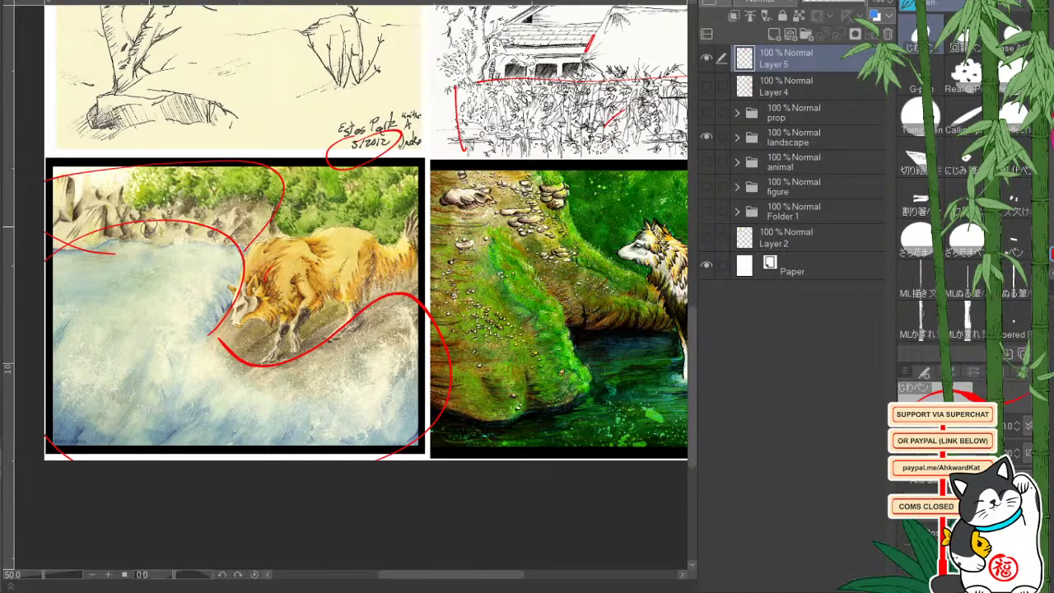
Loop the pebbled upper and lower parts of the mossy bank in the green wolf painting and mark its edge by the water in red.
scroll(287, 343, left, 1)
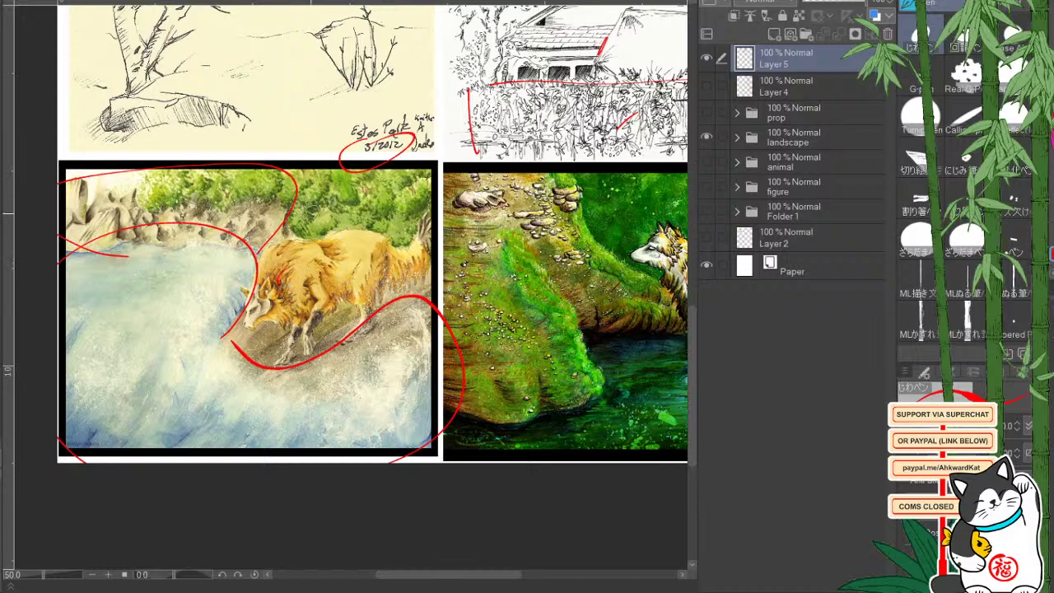
scroll(357, 359, right, 3)
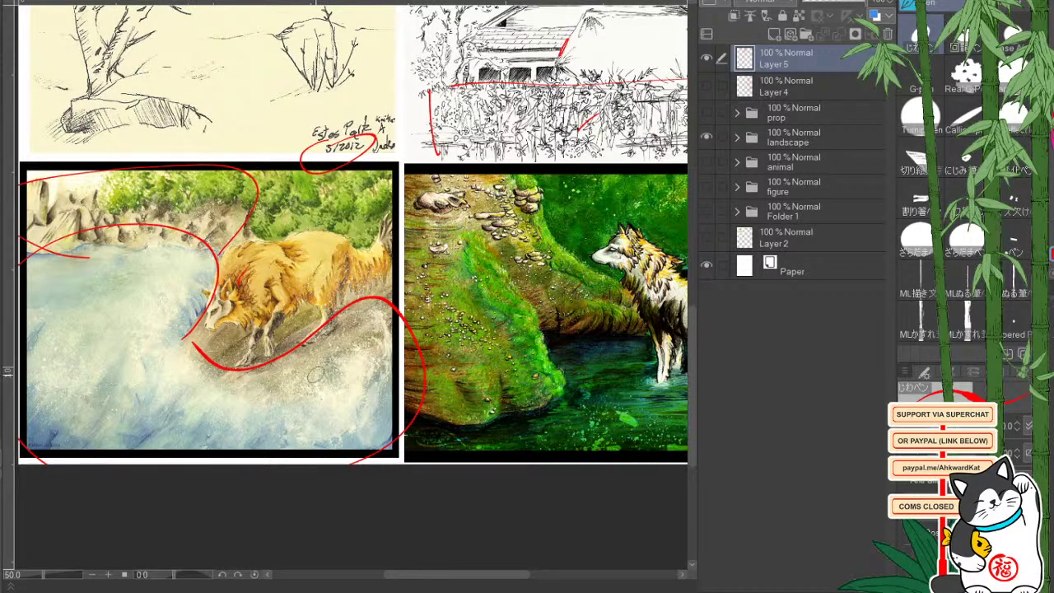
scroll(337, 412, right, 8)
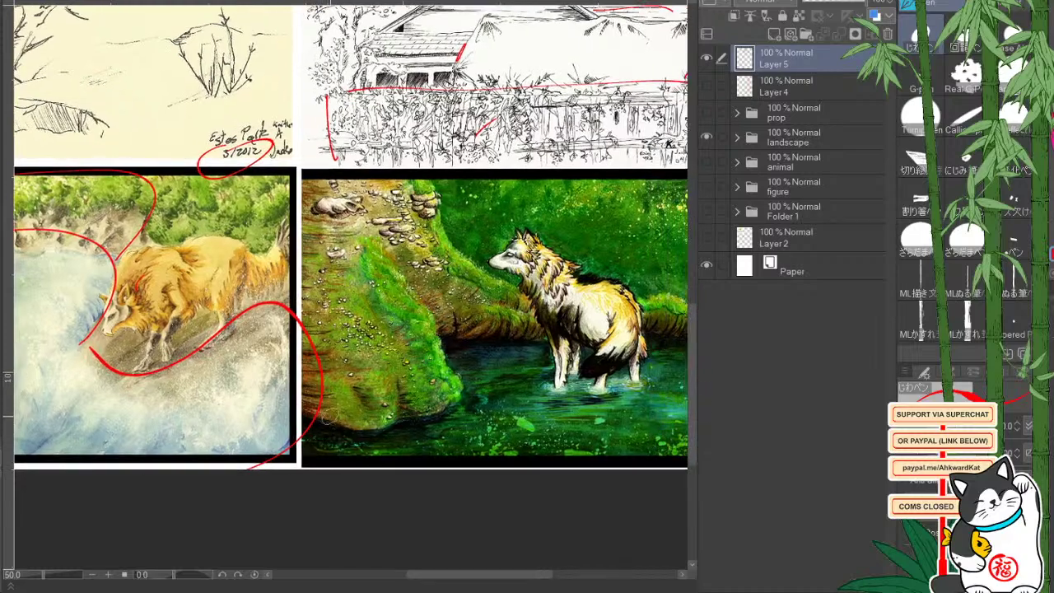
scroll(338, 429, right, 8)
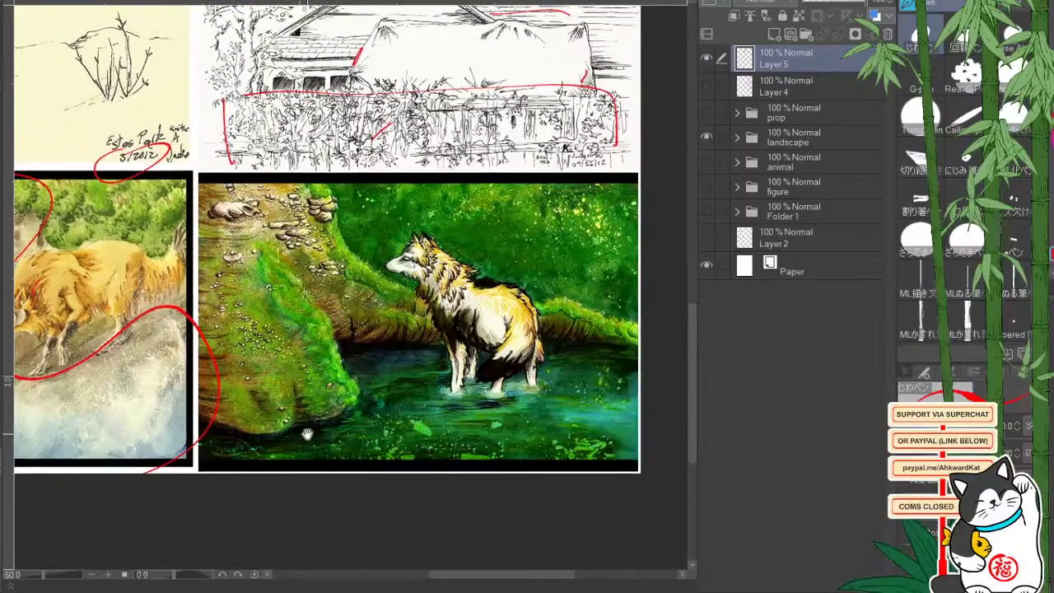
drag(307, 434, 312, 432)
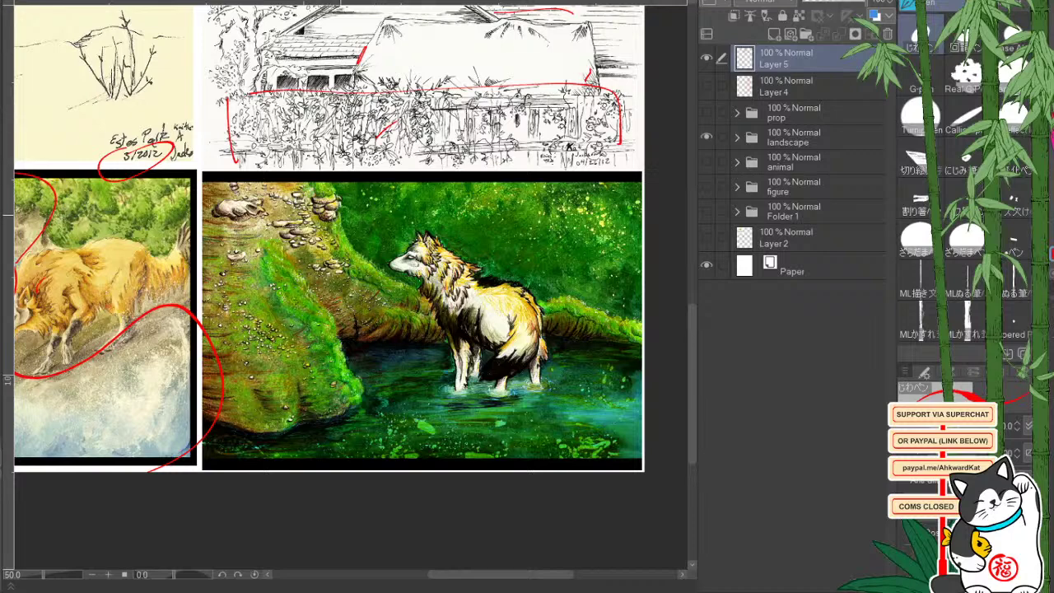
mouse_move(348, 216)
mouse_down()
mouse_move(197, 264)
mouse_move(325, 174)
mouse_up()
mouse_move(206, 327)
mouse_down()
mouse_move(261, 406)
mouse_move(314, 322)
mouse_move(354, 372)
mouse_up()
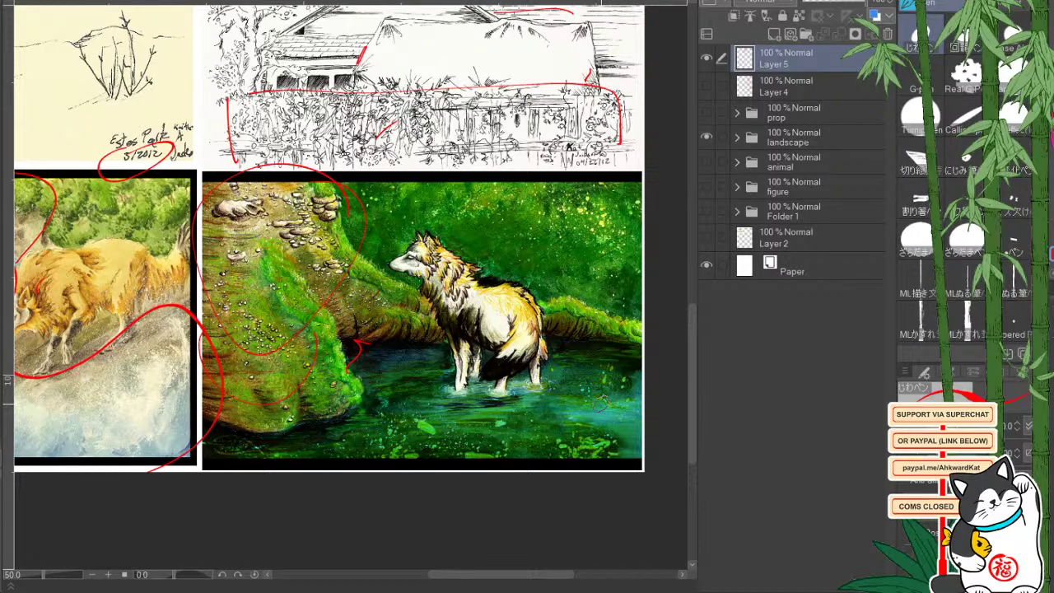
drag(368, 363, 439, 386)
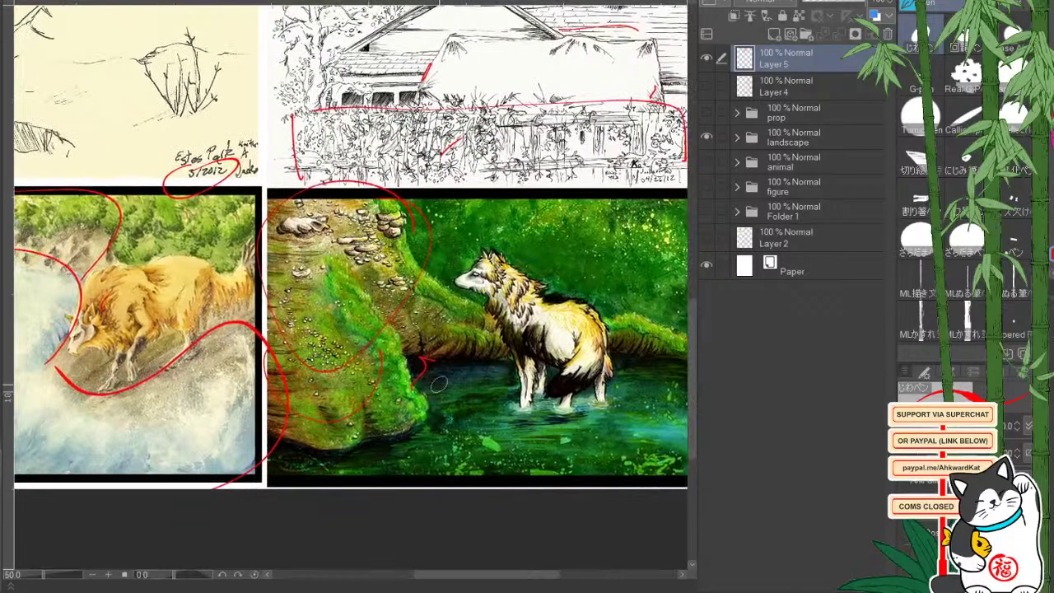
Hide Layer 5 with the red annotations and review the unmarked landscape page.
scroll(438, 385, up, 5)
click(93, 576)
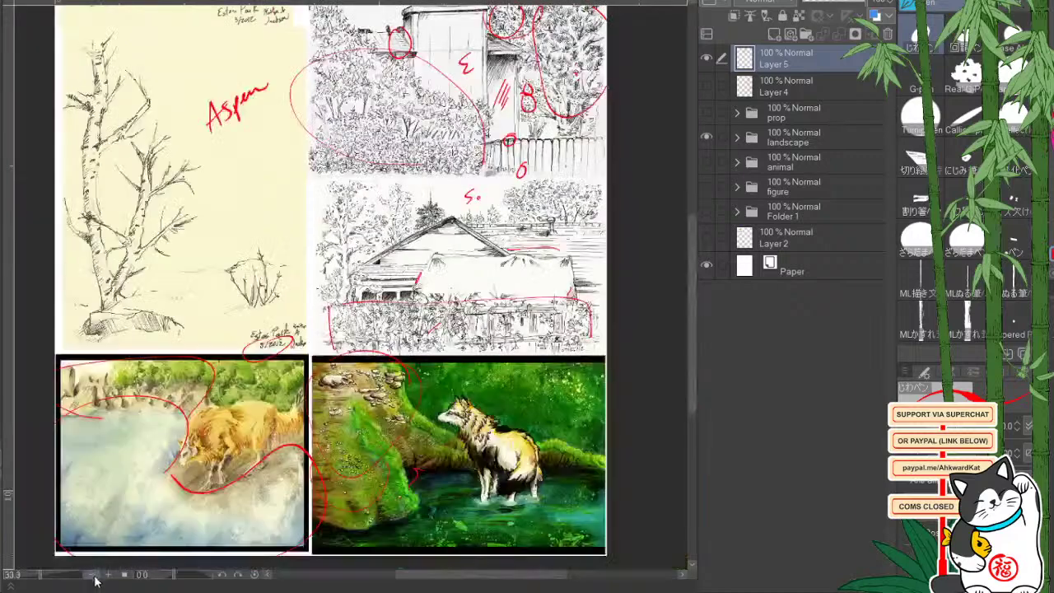
scroll(159, 481, up, 5)
click(706, 57)
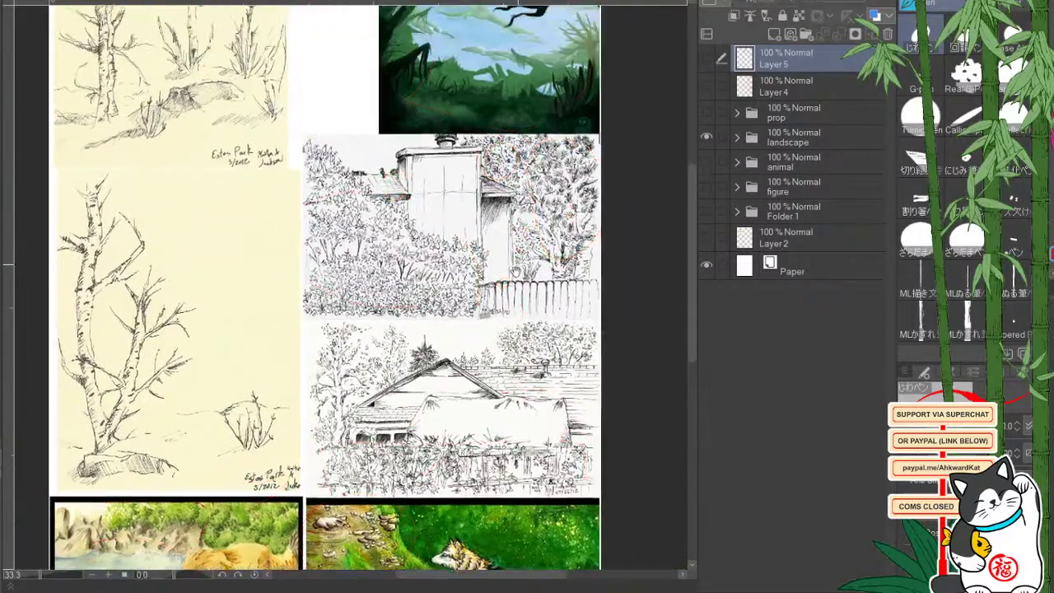
scroll(515, 271, up, 3)
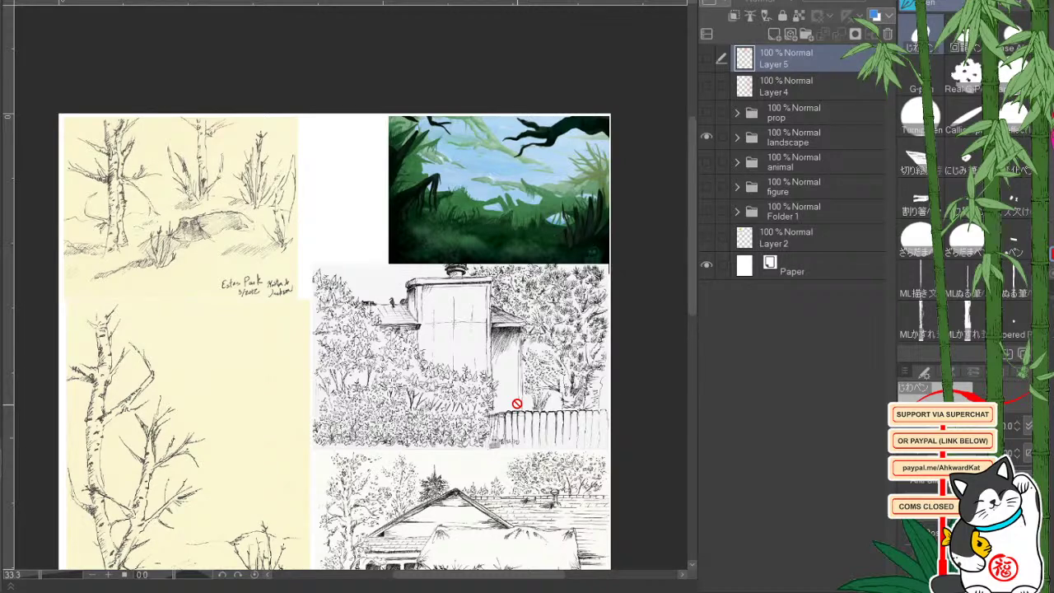
scroll(433, 458, down, 5)
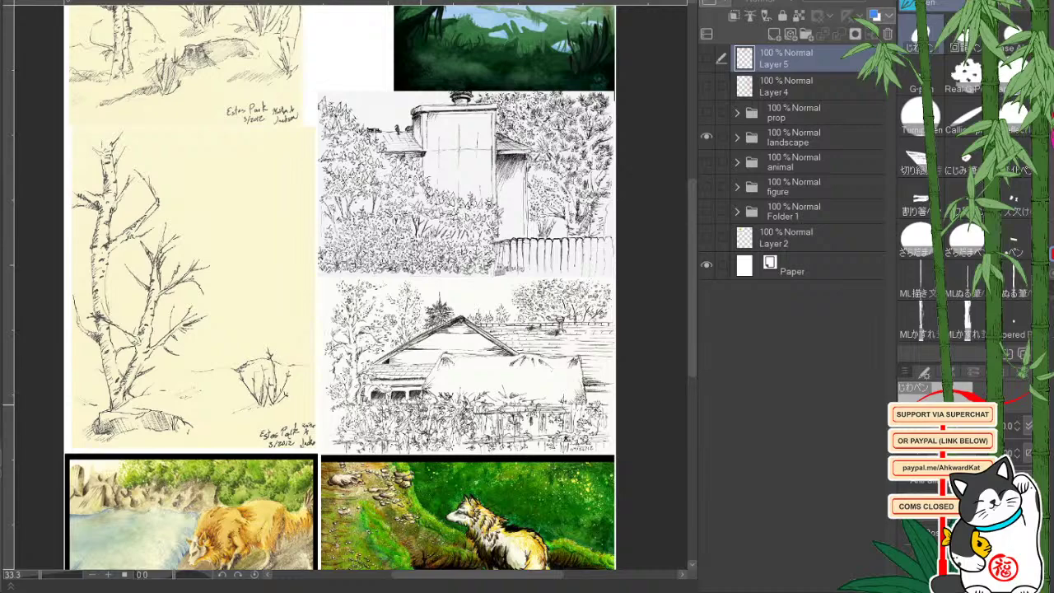
Hide the landscape folder, show the animal folder and add a new layer above Layer 5.
drag(471, 517, 530, 394)
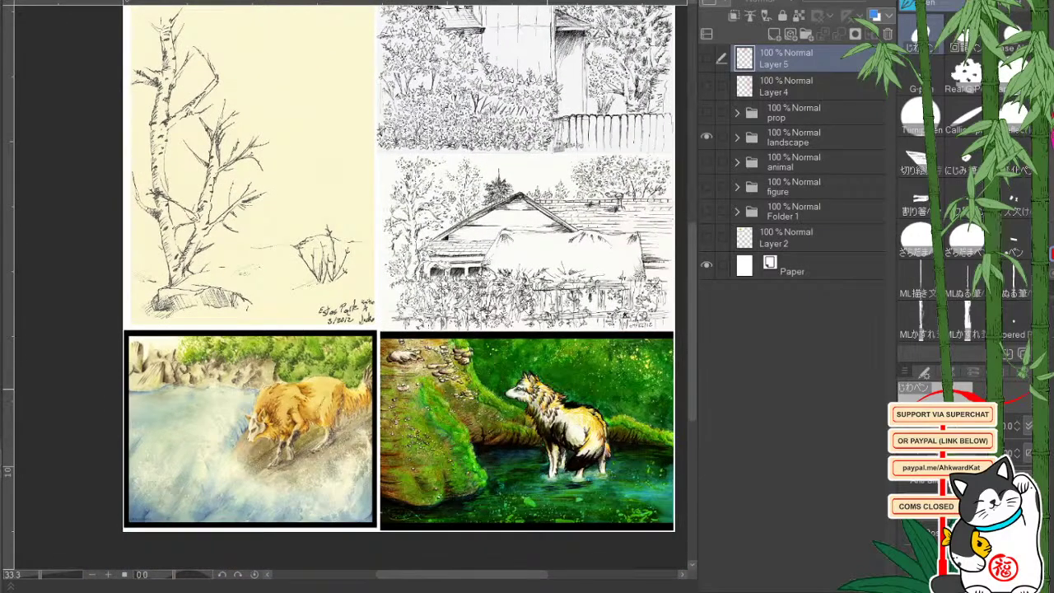
scroll(547, 367, up, 3)
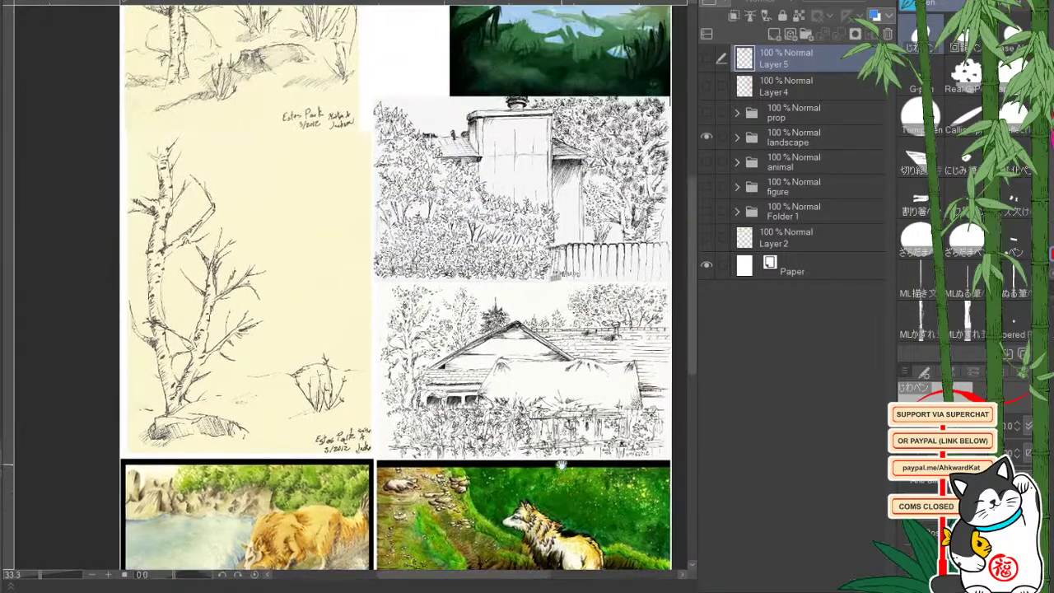
scroll(533, 400, up, 3)
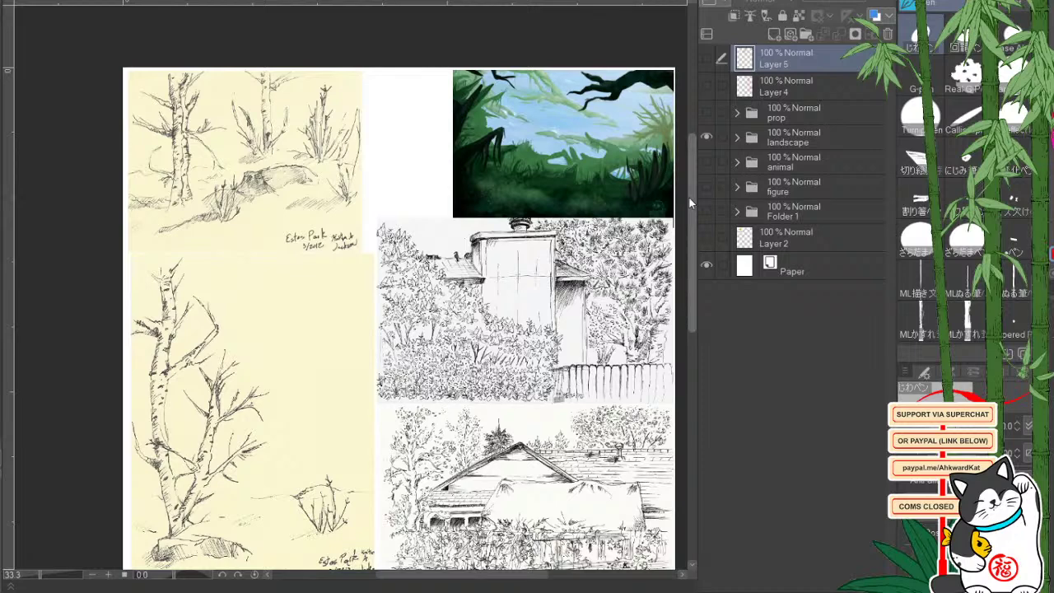
click(706, 136)
click(706, 161)
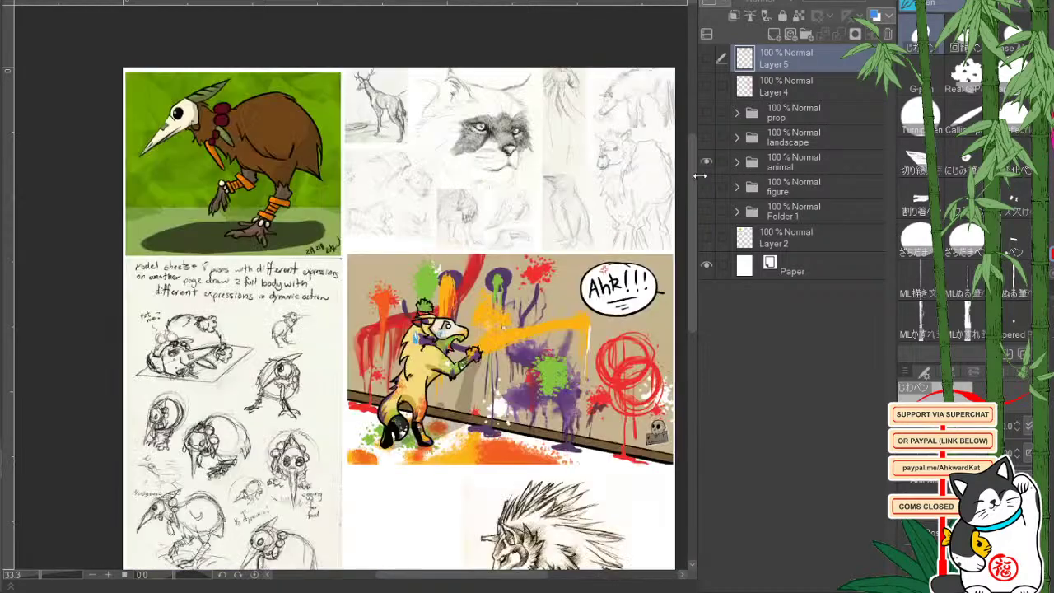
drag(617, 189, 669, 207)
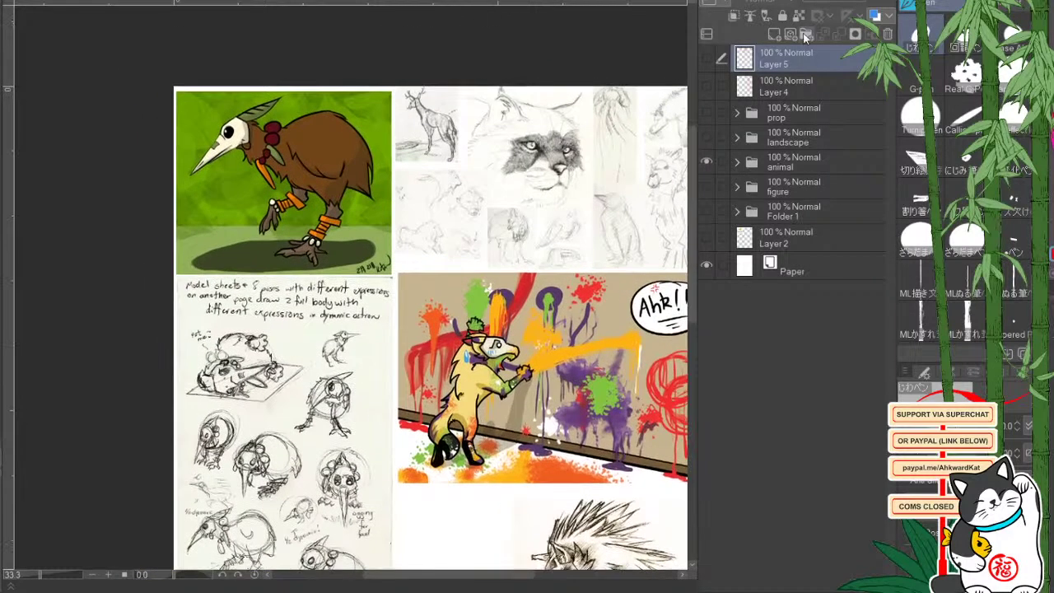
click(773, 34)
Examine the animal page's bird model sheet, pencil studies and paint-splattered wall illustration up close.
drag(480, 410, 498, 421)
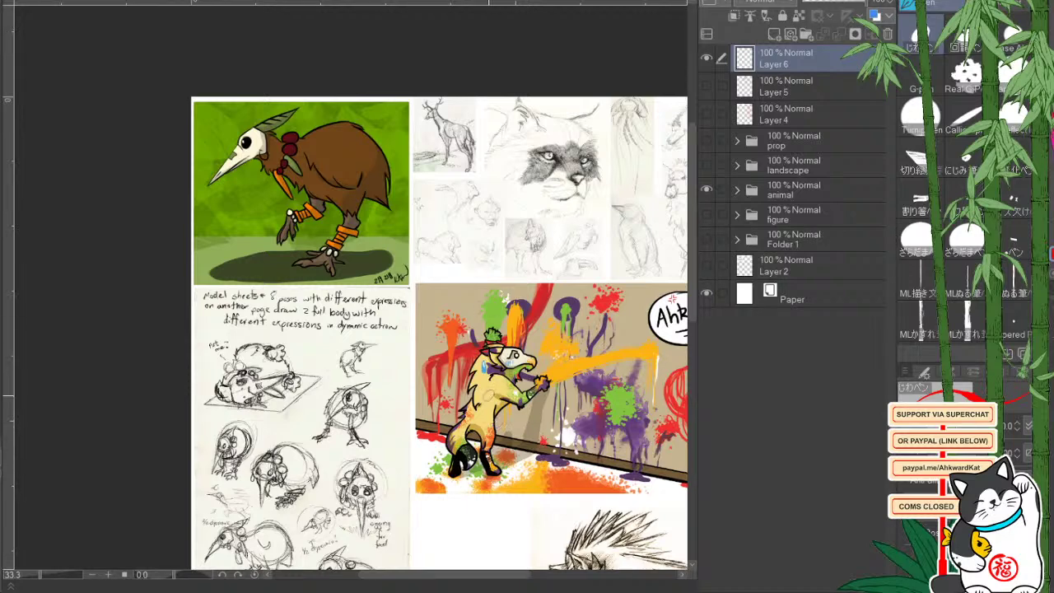
drag(607, 446, 491, 393)
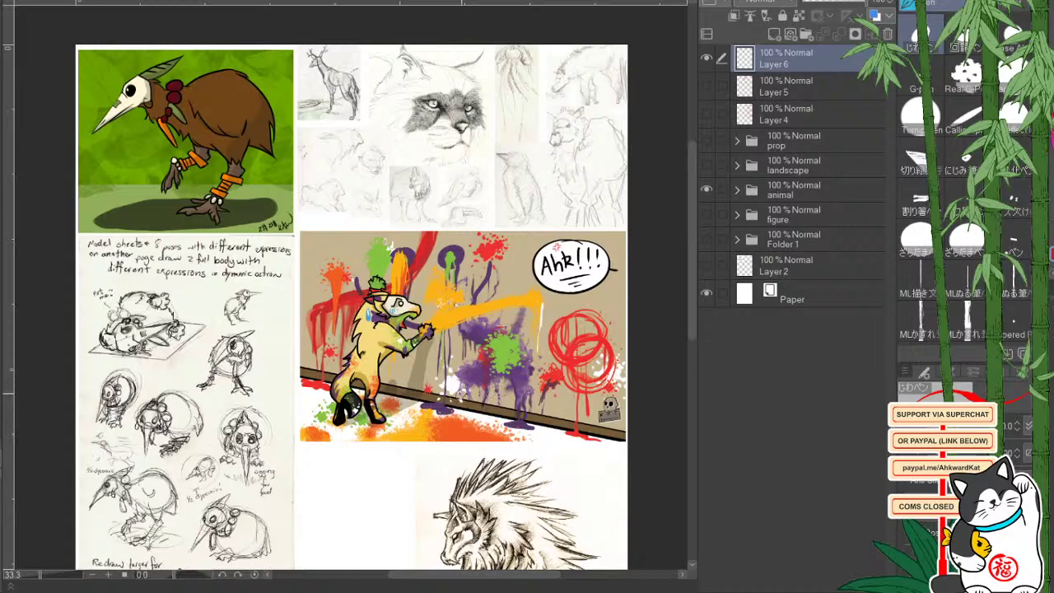
drag(477, 424, 483, 422)
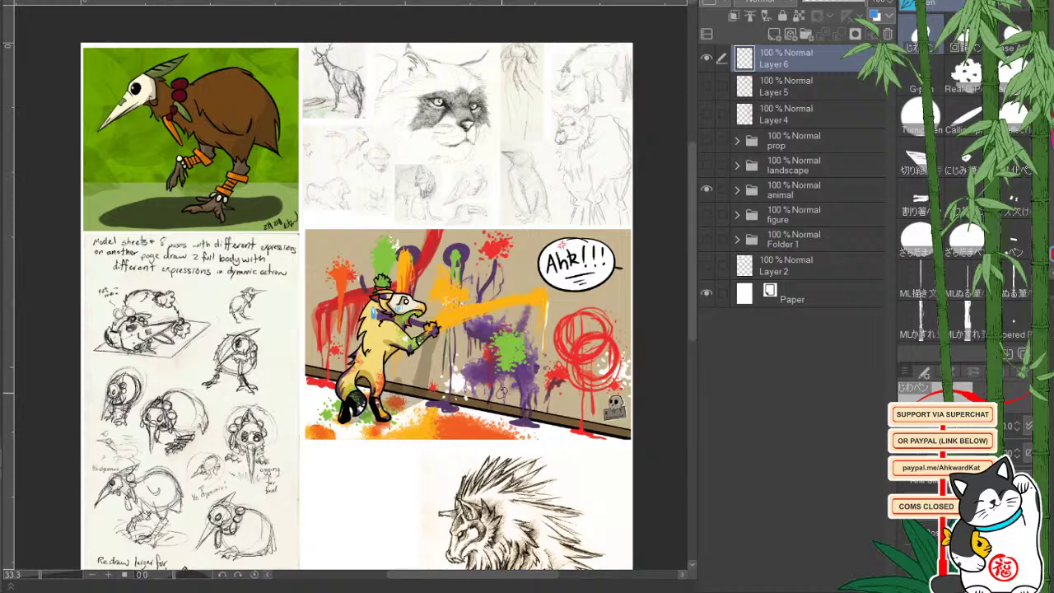
drag(305, 375, 308, 373)
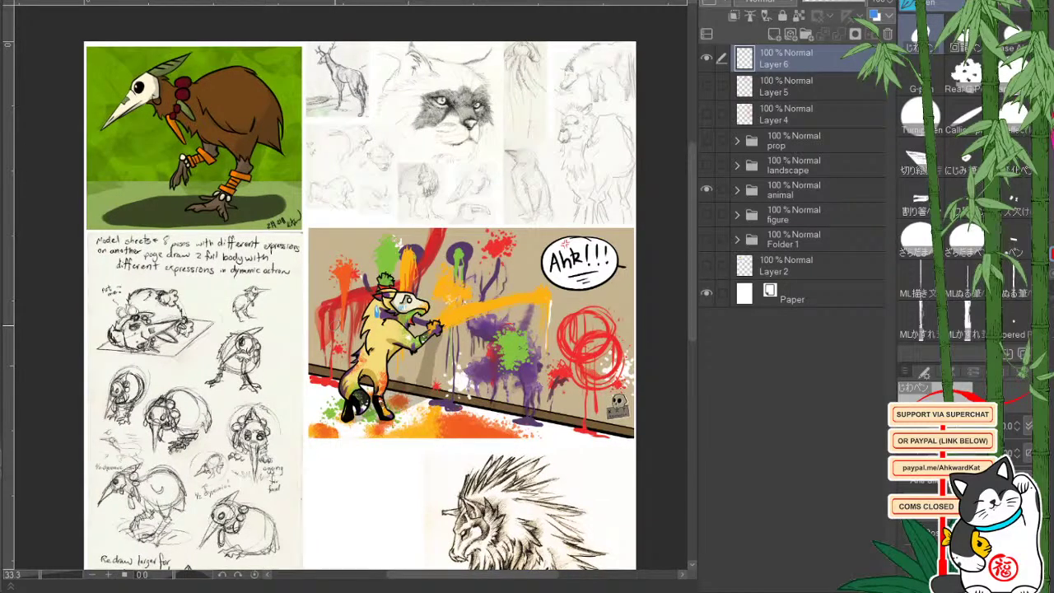
click(108, 575)
drag(303, 282, 433, 429)
drag(363, 384, 366, 358)
mouse_move(416, 445)
mouse_down()
mouse_move(304, 461)
mouse_move(274, 341)
mouse_move(274, 250)
mouse_up()
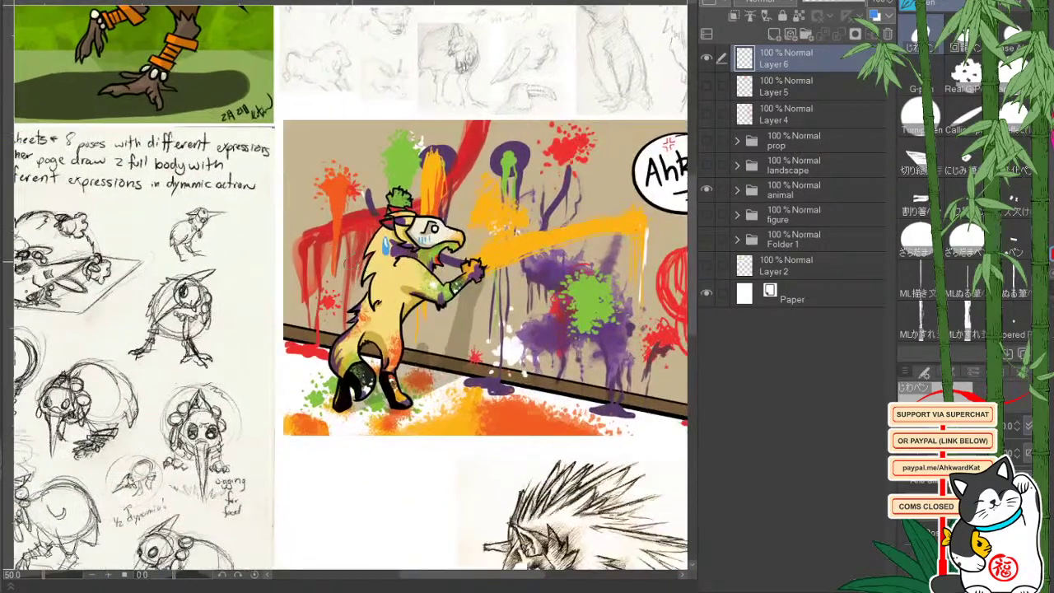
mouse_move(334, 106)
mouse_down()
mouse_move(414, 284)
mouse_move(451, 332)
mouse_up()
drag(72, 122, 83, 158)
mouse_move(87, 117)
mouse_down()
mouse_move(77, 143)
mouse_move(98, 154)
mouse_up()
drag(98, 128, 108, 135)
drag(109, 107, 128, 123)
drag(125, 97, 130, 101)
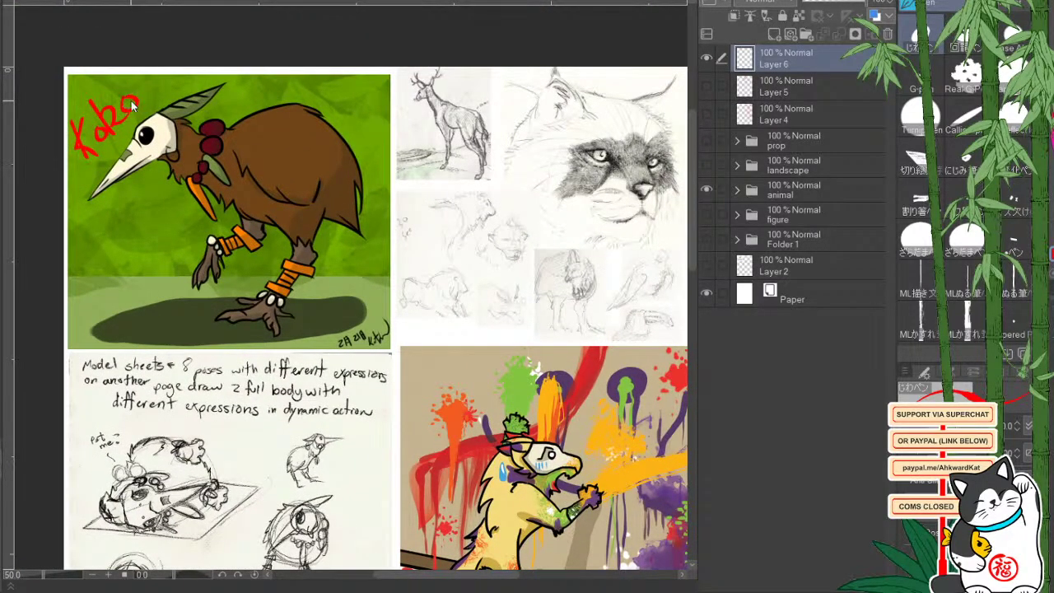
key(ctrl+z)
key(ctrl+z)
key(ctrl+z)
key(ctrl+z)
key(ctrl+z)
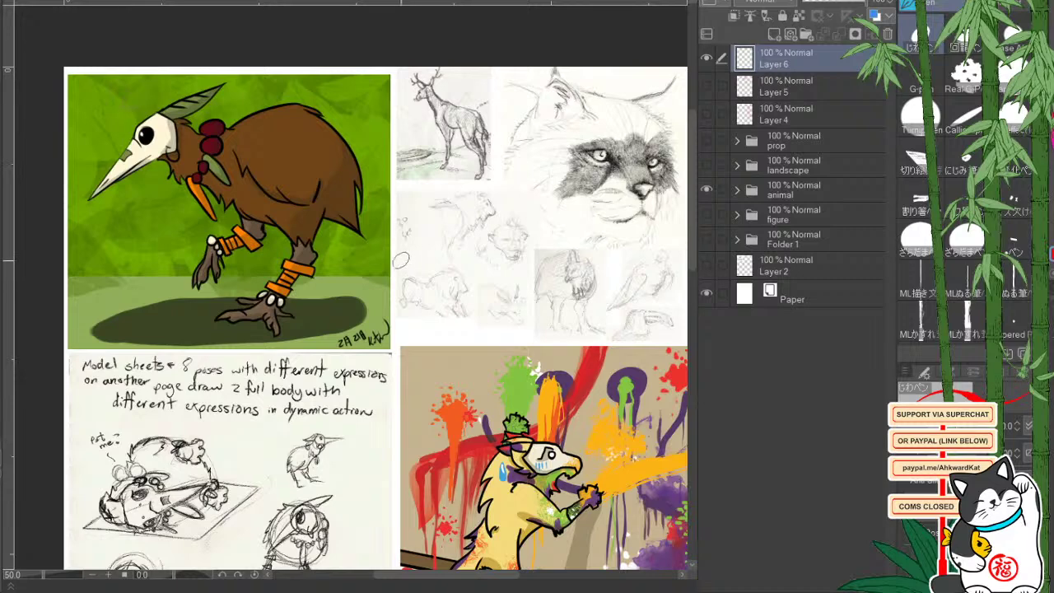
Write "Koko" in red between the deer sketch and the lion studies.
mouse_move(404, 178)
mouse_down()
mouse_move(397, 219)
mouse_move(413, 213)
mouse_up()
drag(422, 198, 425, 212)
mouse_move(435, 191)
mouse_down()
mouse_move(437, 211)
mouse_move(443, 183)
mouse_up()
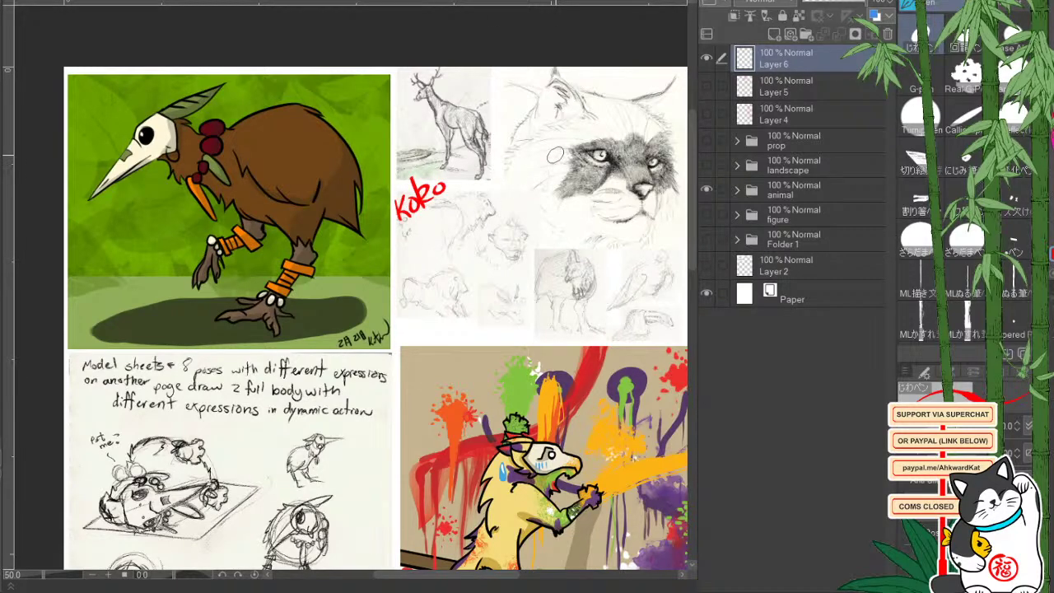
Circle the "Pet me" bird pose on the model sheet in red.
drag(470, 371, 484, 194)
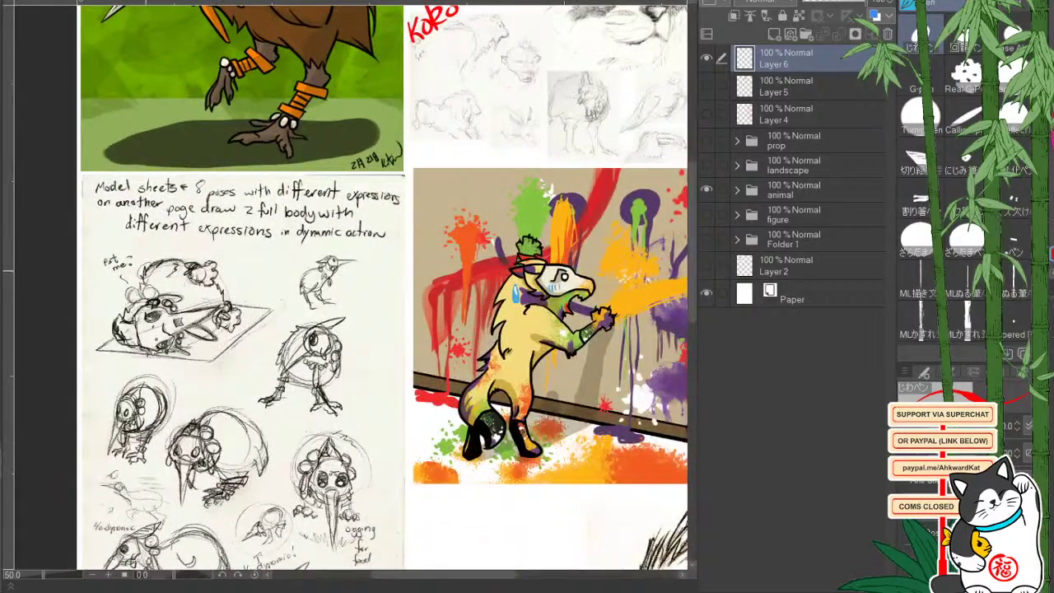
mouse_move(124, 237)
mouse_down()
mouse_move(211, 360)
mouse_move(136, 244)
mouse_up()
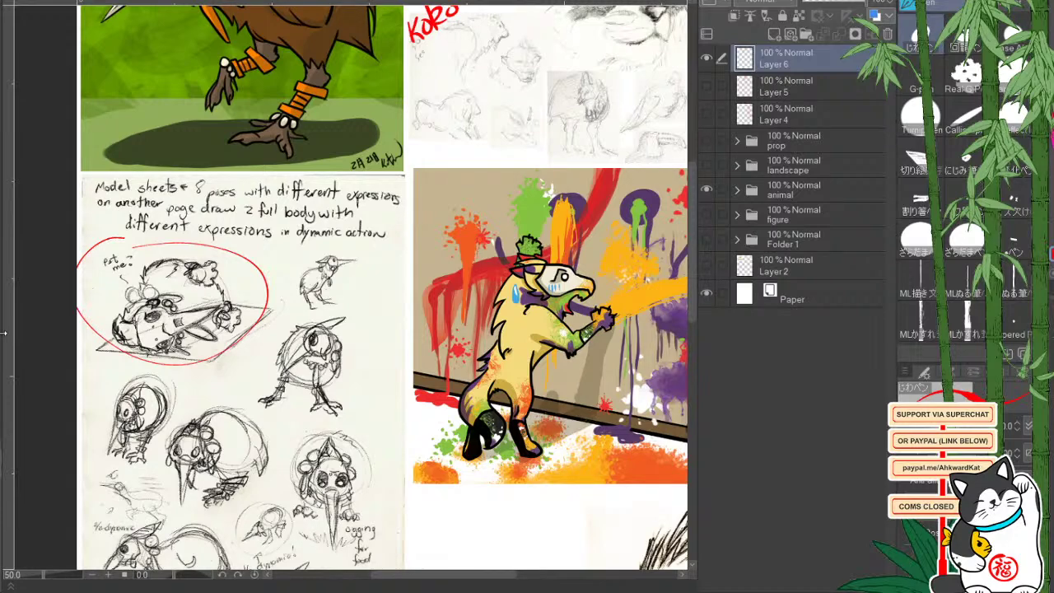
Remove the red "Koko" note from the animal studies.
drag(407, 215, 351, 383)
mouse_move(483, 320)
mouse_down()
mouse_move(344, 331)
mouse_move(295, 319)
mouse_up()
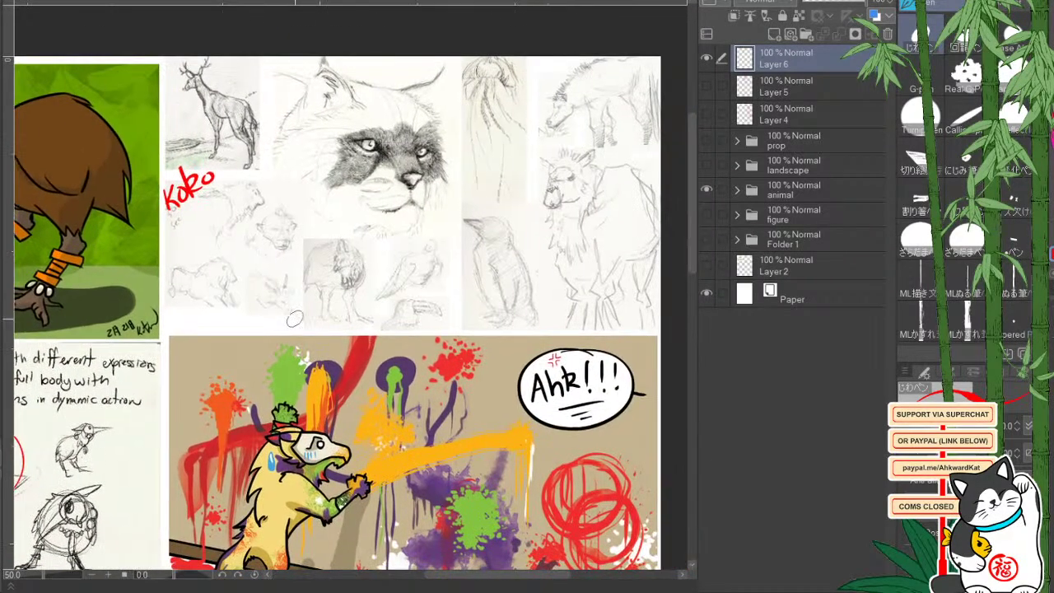
click(107, 575)
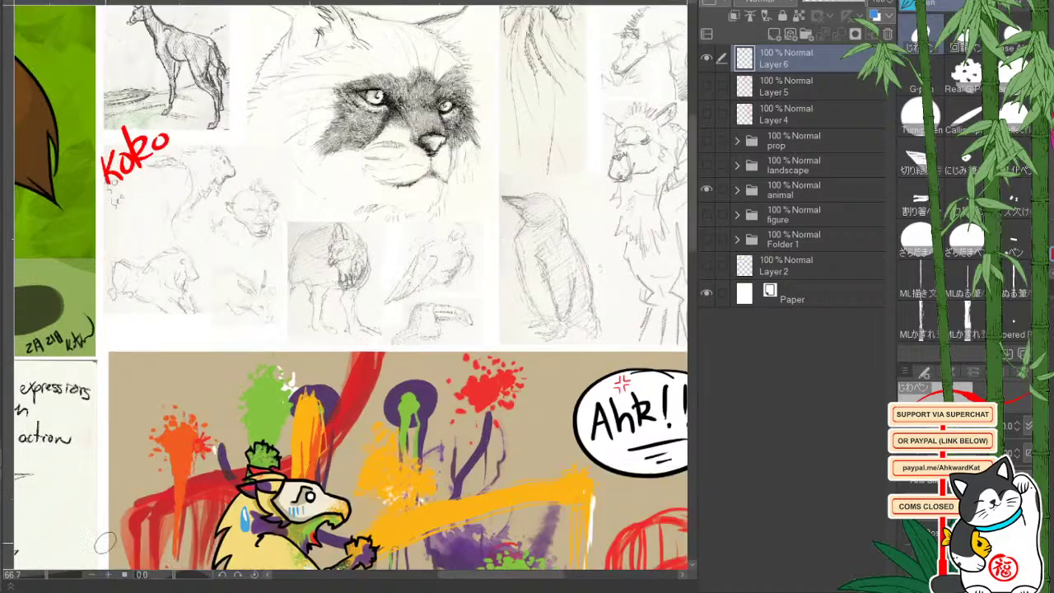
click(108, 574)
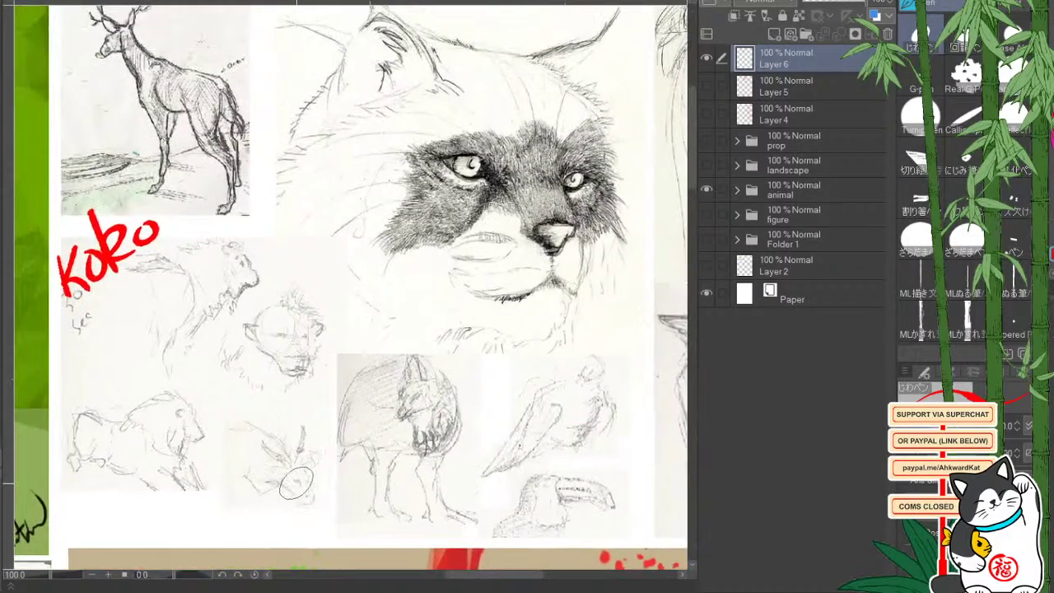
mouse_move(154, 218)
mouse_down()
mouse_move(152, 252)
mouse_move(103, 247)
mouse_move(82, 293)
mouse_move(64, 276)
mouse_move(79, 281)
mouse_up()
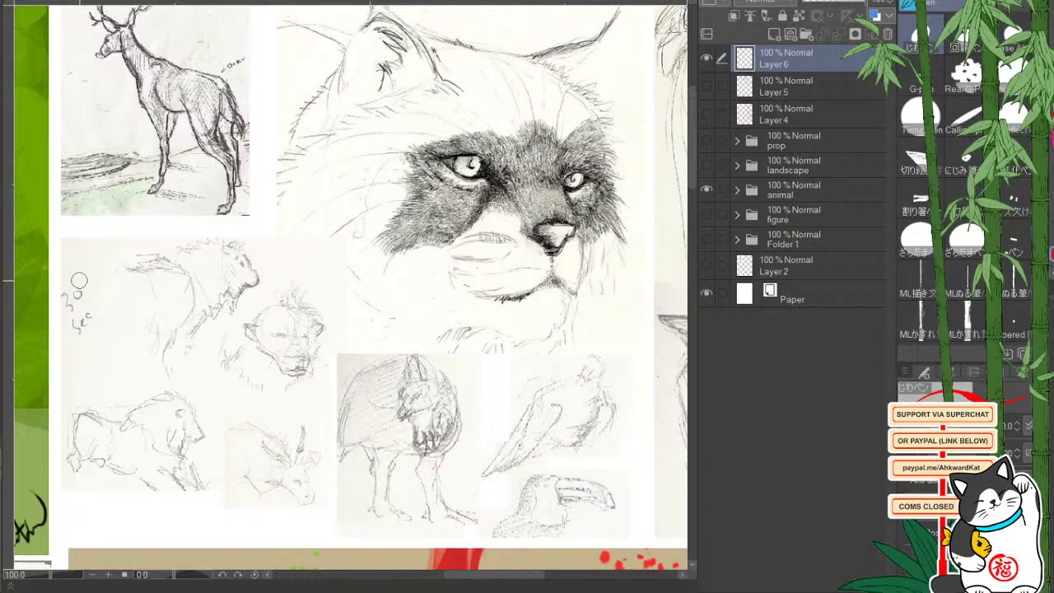
Write "photo" in red above the back of the deer sketch.
drag(139, 166, 178, 310)
drag(196, 167, 226, 210)
key(ctrl+z)
drag(231, 167, 239, 187)
drag(243, 178, 251, 178)
drag(260, 162, 260, 165)
Write "photo" in red across the forehead of the large wildcat head drawing.
mouse_move(415, 448)
mouse_down()
mouse_move(302, 390)
mouse_move(241, 381)
mouse_up()
drag(405, 370, 456, 339)
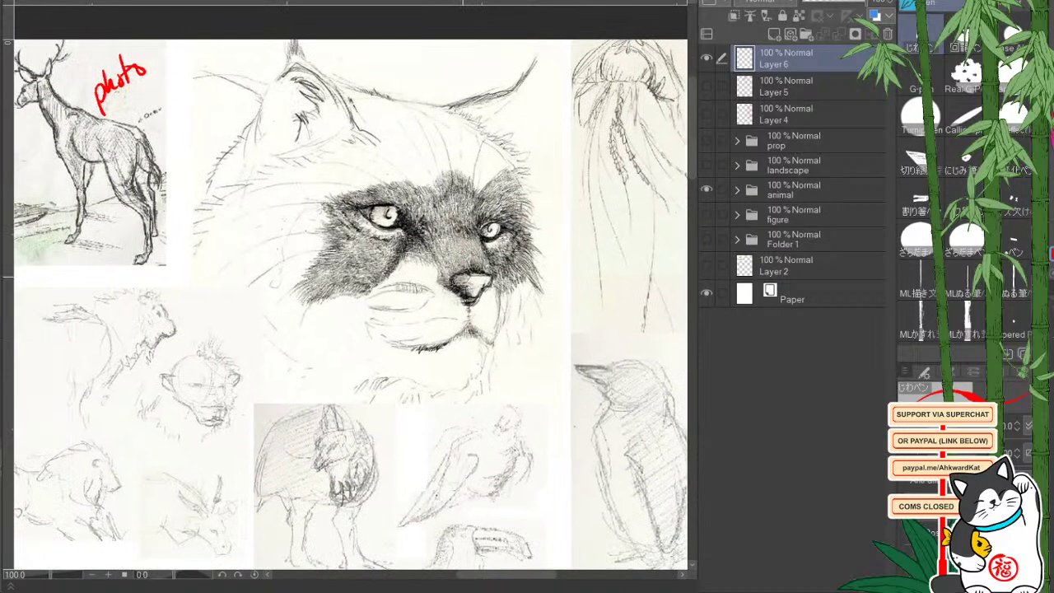
mouse_move(372, 115)
mouse_down()
mouse_move(378, 150)
mouse_move(422, 94)
mouse_up()
drag(429, 94, 432, 98)
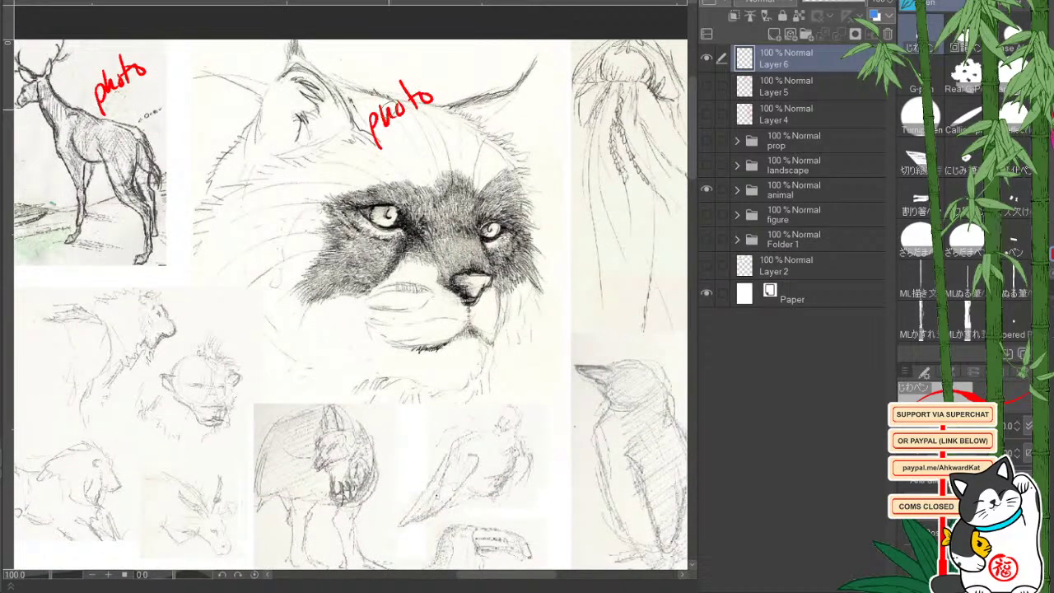
Write "200" in red on the jellyfish sketch and again beside the penguin sketch.
drag(422, 364, 154, 337)
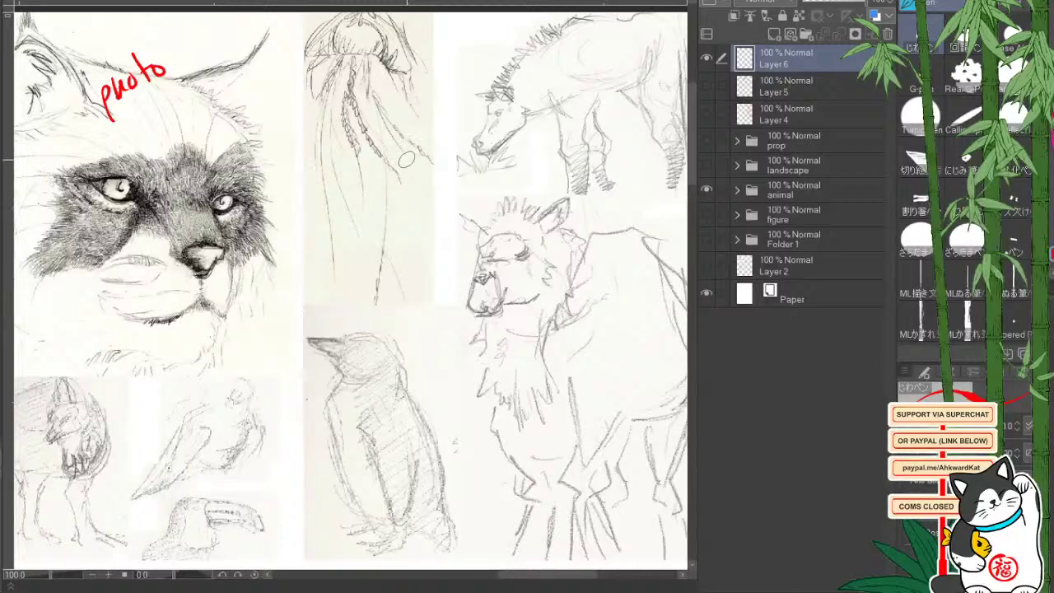
drag(371, 244, 391, 252)
drag(397, 224, 408, 223)
mouse_move(409, 329)
mouse_down()
mouse_move(425, 340)
mouse_move(428, 323)
mouse_up()
drag(441, 317, 445, 320)
Add a short red stroke above the grazing maned animal and a dot on the camel's body.
mouse_move(565, 213)
mouse_down()
mouse_move(399, 232)
mouse_move(443, 357)
mouse_up()
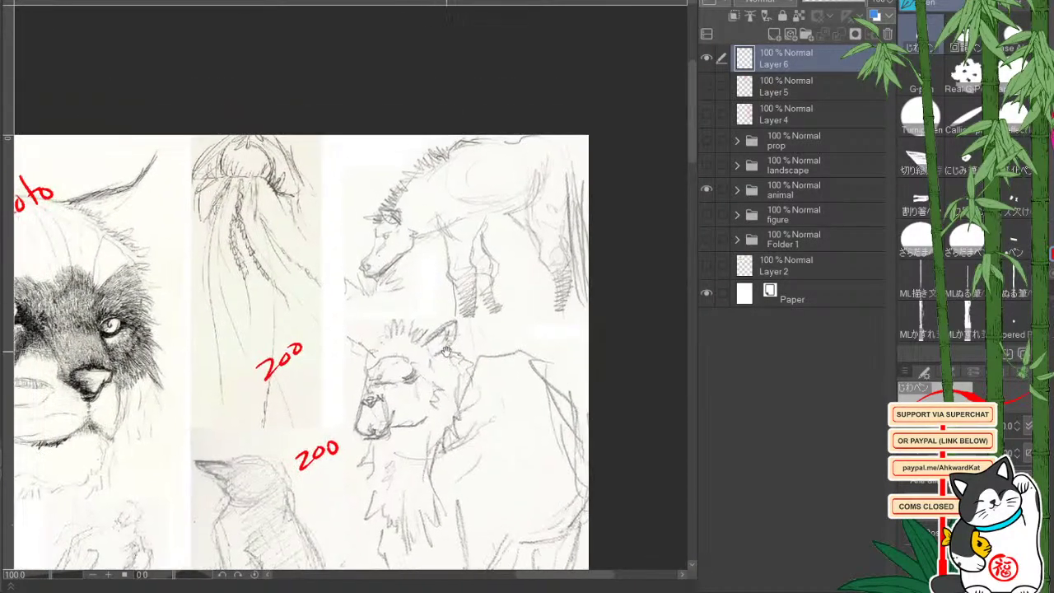
drag(400, 154, 397, 165)
drag(435, 323, 457, 140)
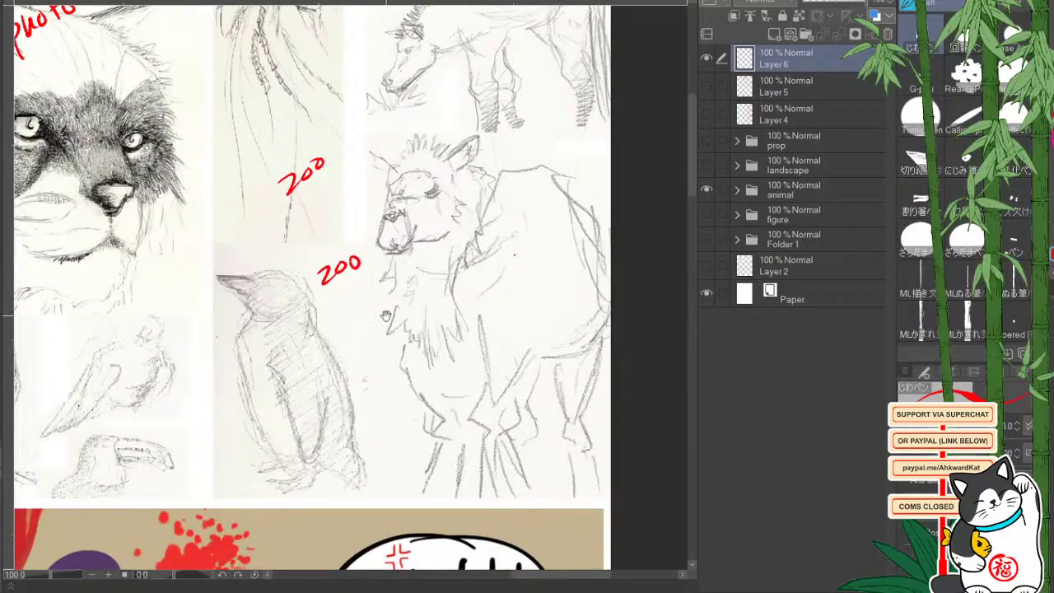
drag(337, 245, 392, 356)
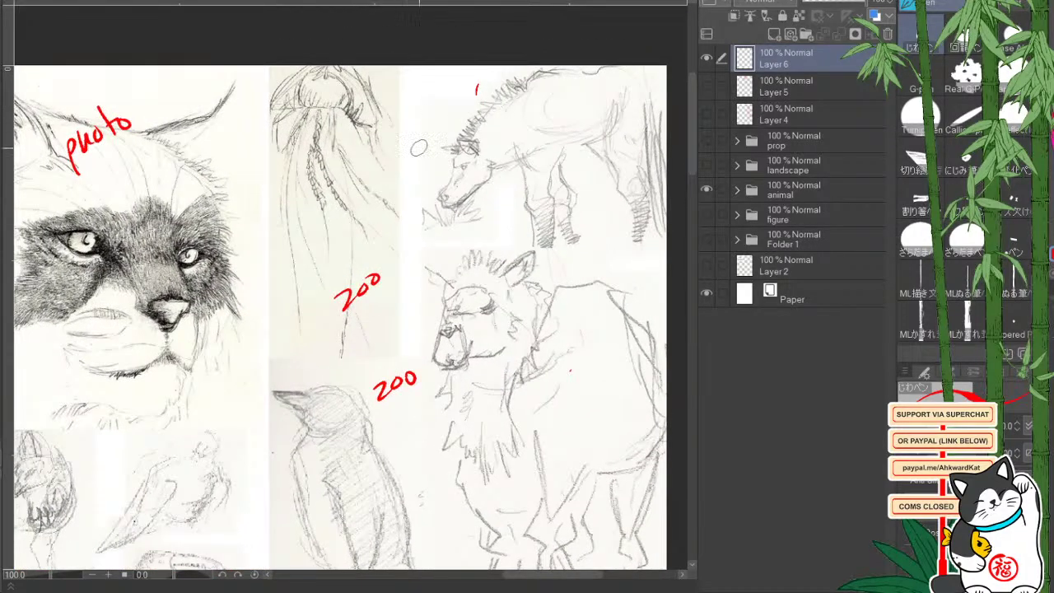
Mark the toucan, the large standing bird and the perched bird sketches with small red strokes.
drag(309, 384, 478, 173)
drag(421, 330, 453, 306)
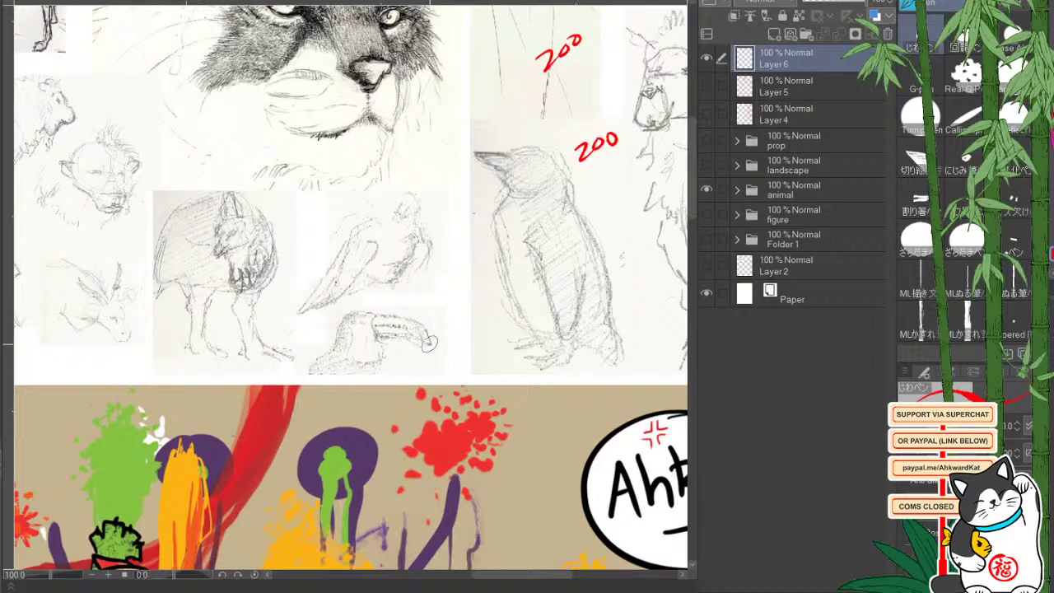
drag(431, 352, 437, 357)
drag(256, 327, 258, 335)
drag(433, 269, 429, 277)
Add red arcs beside the front-facing animal head and the horned animal sketch.
drag(283, 315, 409, 314)
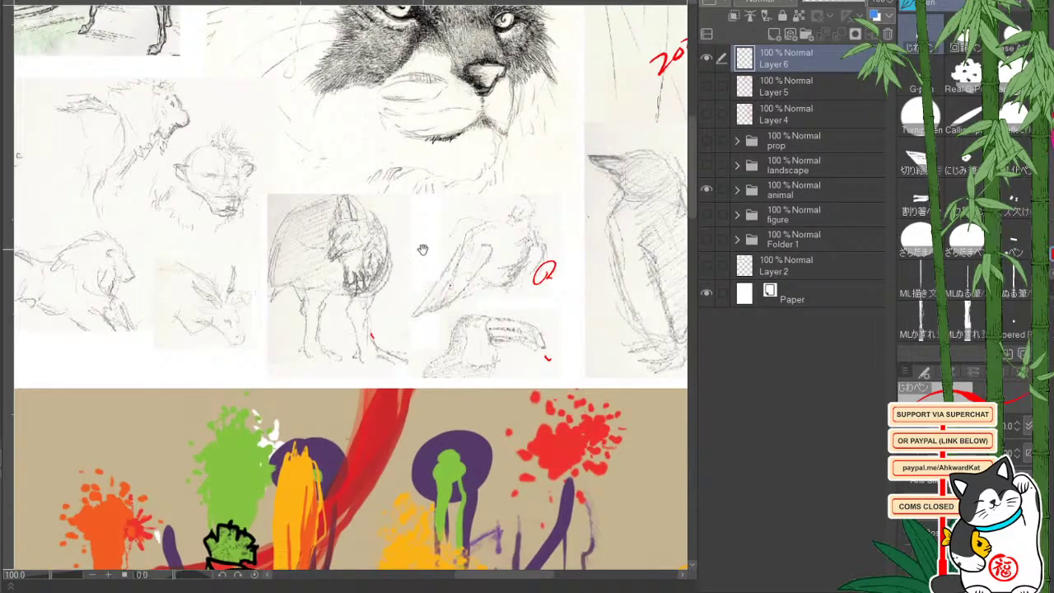
drag(423, 250, 426, 352)
drag(285, 286, 303, 281)
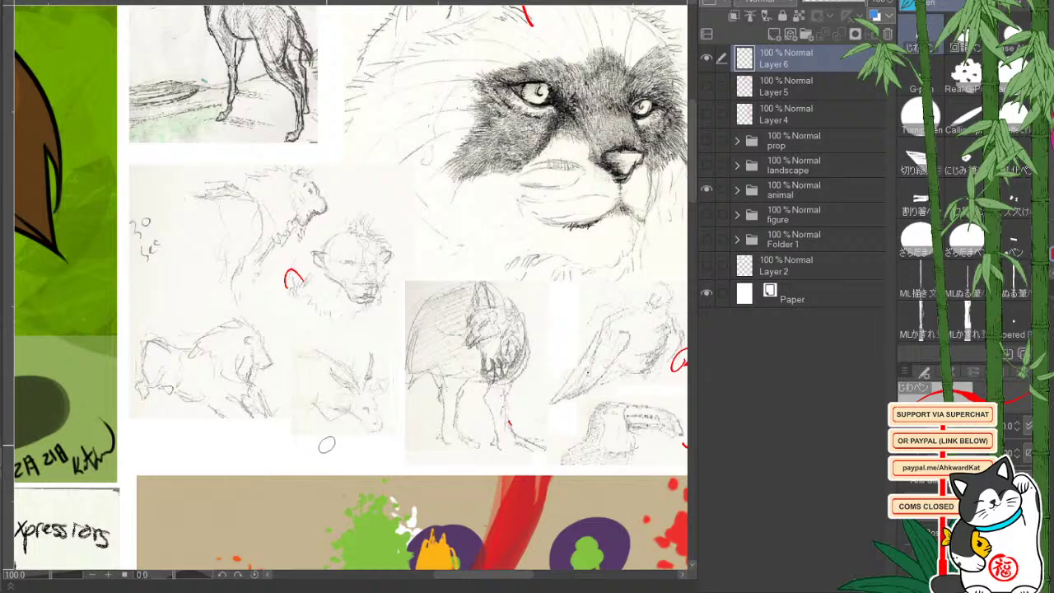
drag(296, 387, 315, 370)
mouse_move(408, 251)
mouse_down()
mouse_move(418, 421)
mouse_move(391, 225)
mouse_up()
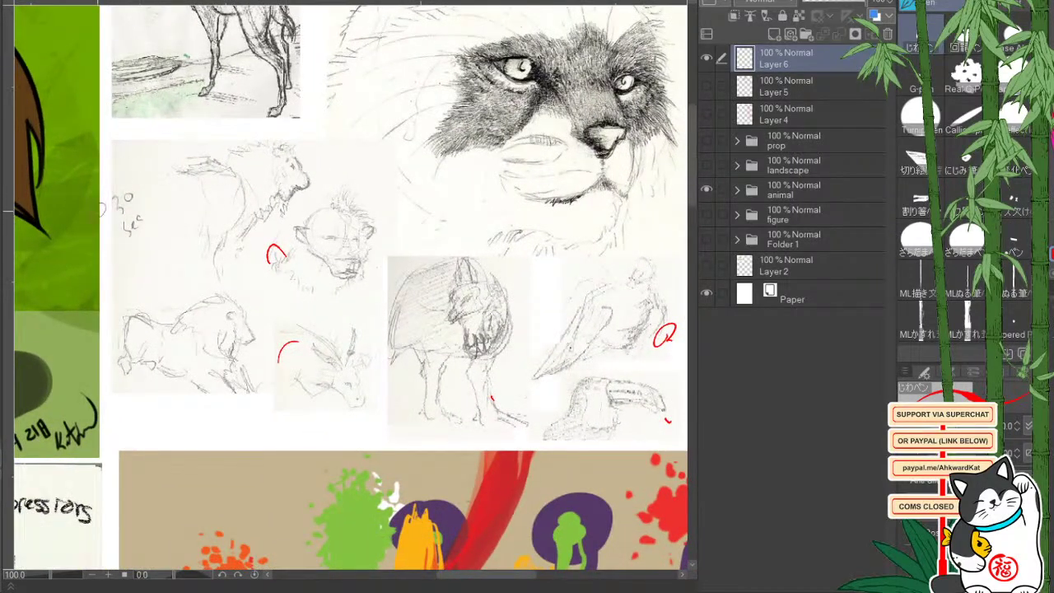
Frame the group of 30-second lion and horned animal sketches in red and double-underline the "30 sec" note.
drag(107, 136, 116, 414)
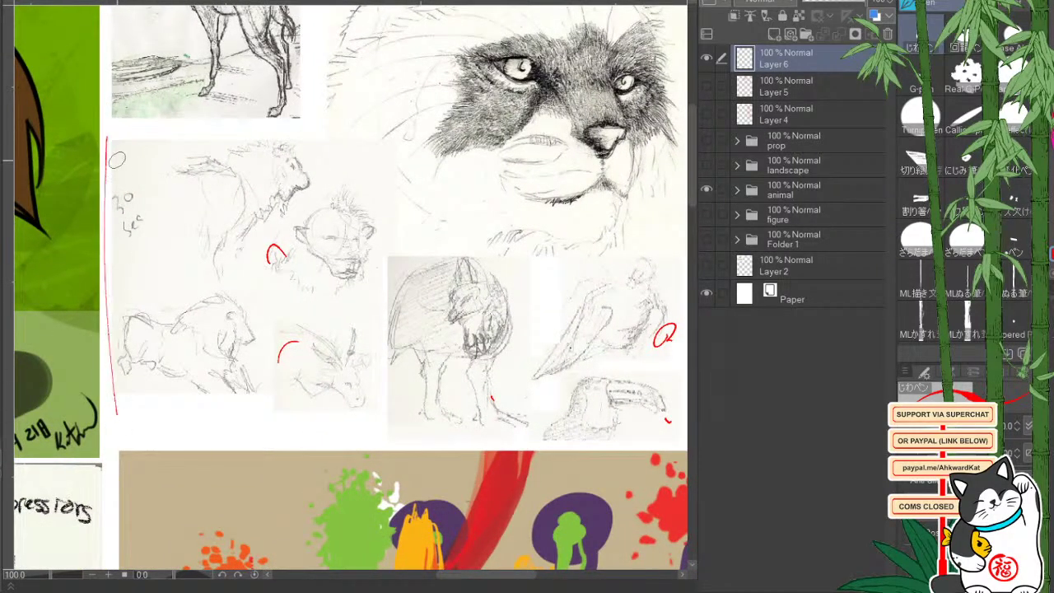
drag(115, 248, 152, 218)
drag(118, 251, 154, 225)
mouse_move(104, 387)
mouse_down()
mouse_move(366, 418)
mouse_move(375, 333)
mouse_move(377, 131)
mouse_move(111, 135)
mouse_up()
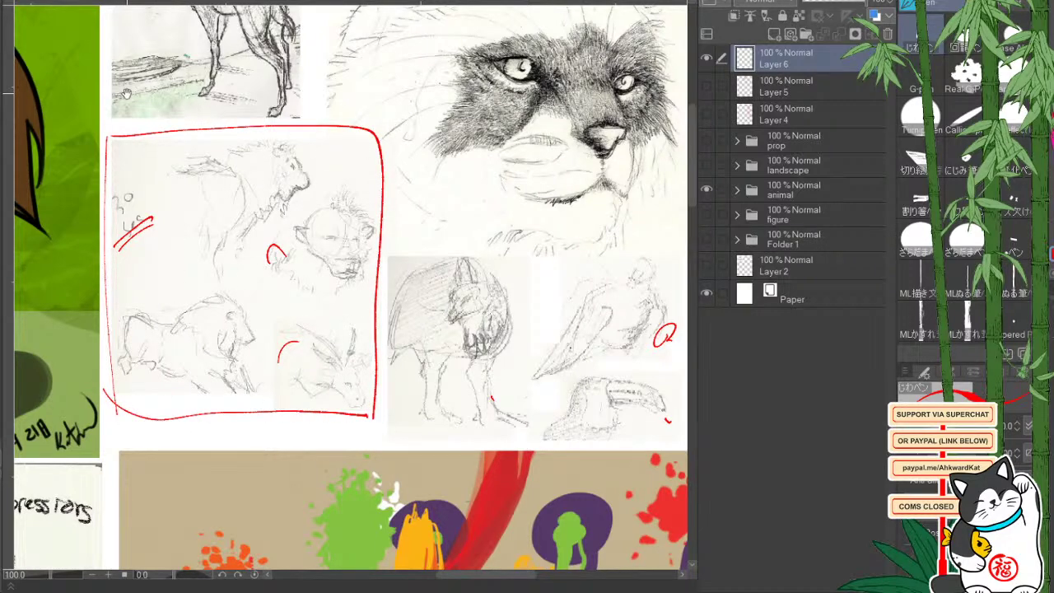
Examine the bird, penguin, camel and grazing animal sketches and compare them with the framed group.
drag(437, 349, 193, 350)
drag(345, 354, 422, 358)
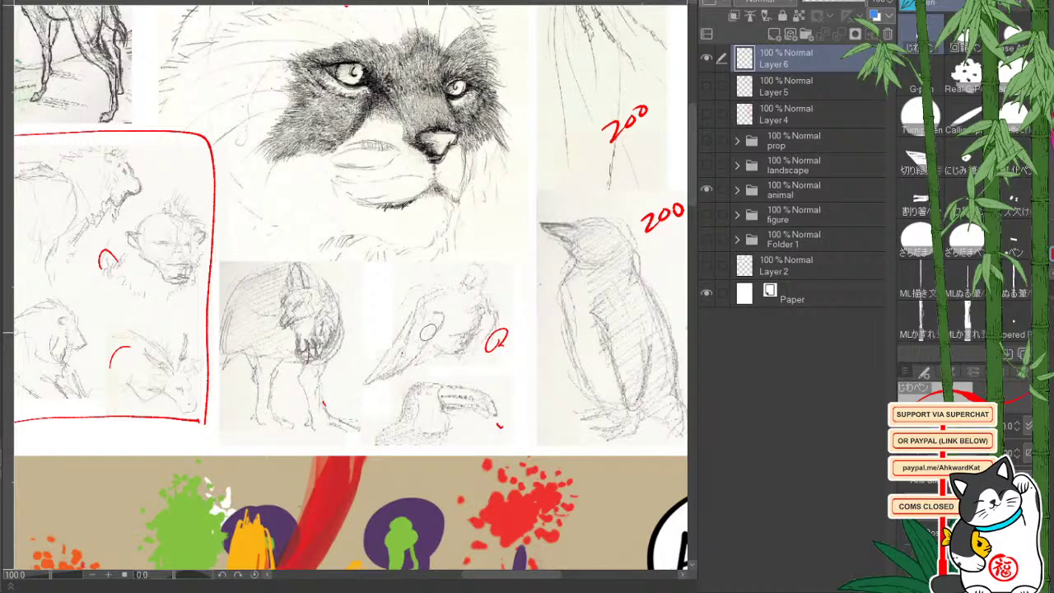
drag(576, 197, 318, 328)
drag(464, 279, 327, 300)
drag(421, 350, 445, 313)
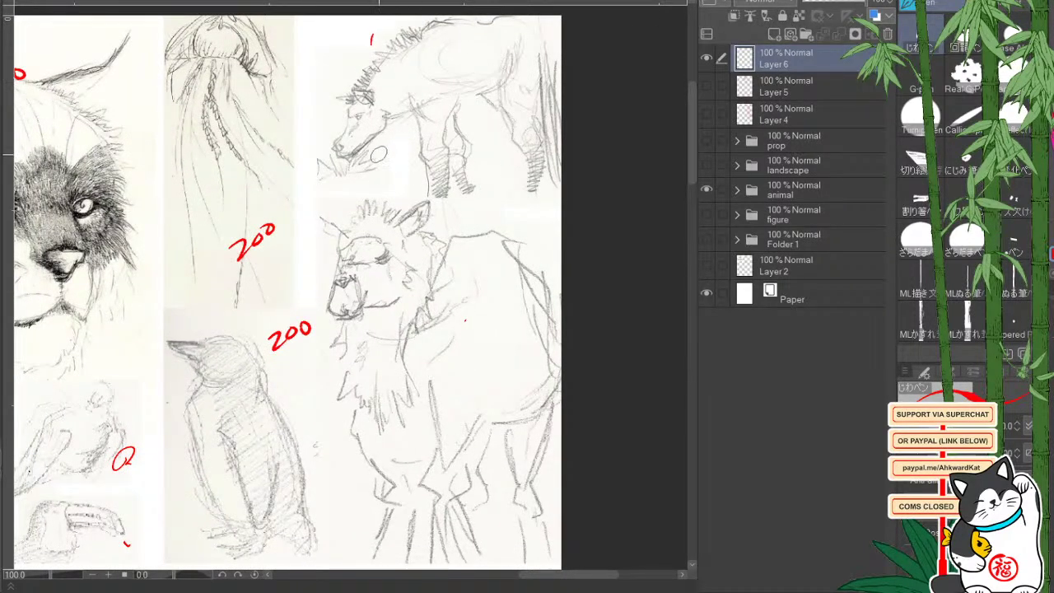
drag(424, 362, 421, 256)
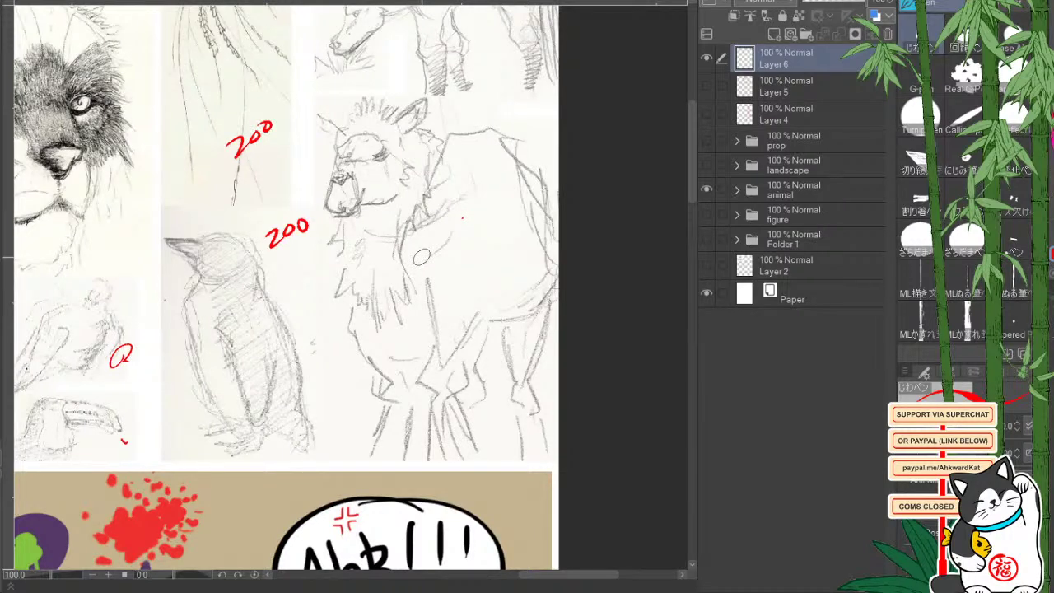
drag(421, 257, 396, 420)
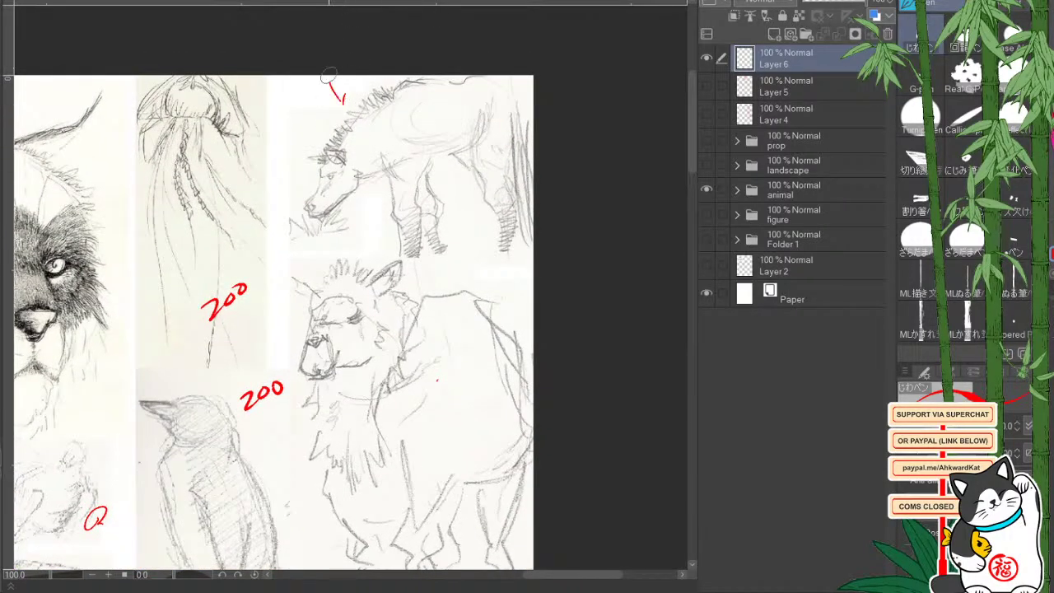
Draw a curved red arrow beside the grazing animal's head, and try a loop around its head and neck.
mouse_move(328, 76)
mouse_down()
mouse_move(310, 98)
mouse_move(300, 167)
mouse_up()
drag(290, 153, 309, 153)
mouse_move(388, 189)
mouse_down()
mouse_move(409, 83)
mouse_move(353, 210)
mouse_up()
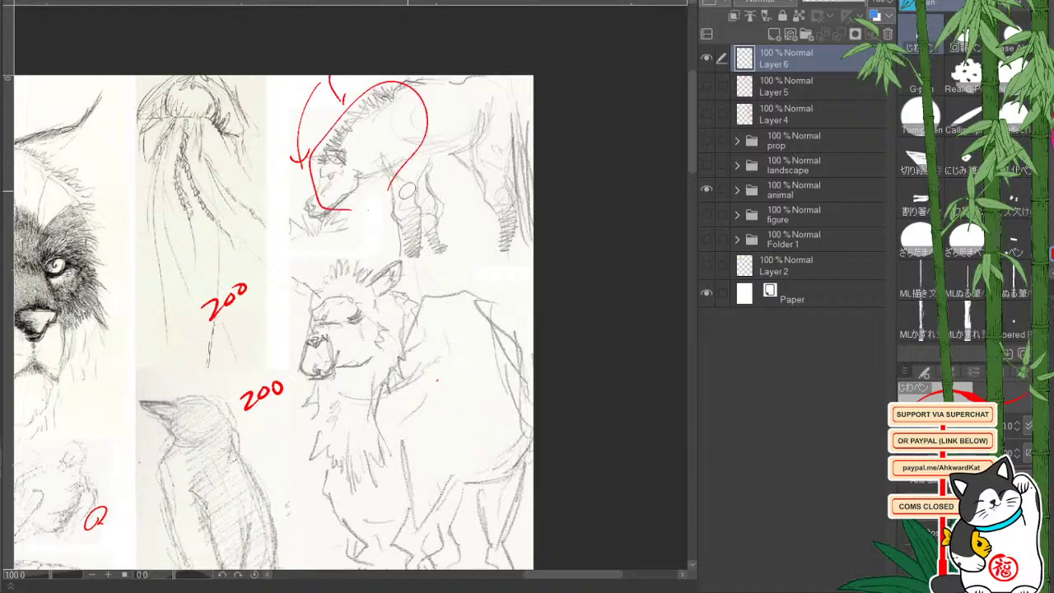
key(ctrl+z)
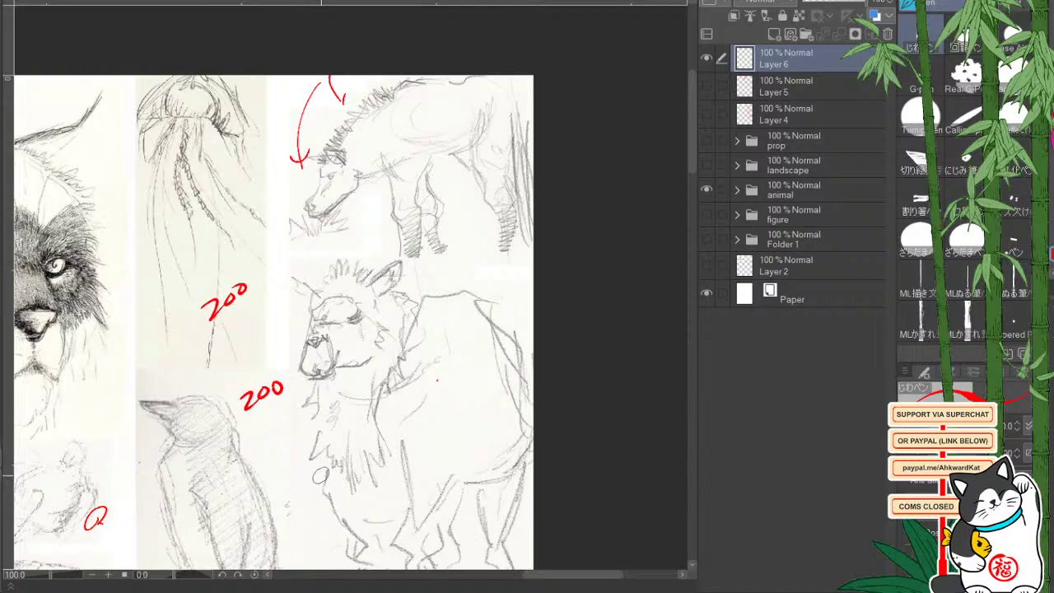
Frame the large wildcat head drawing in red along its upper edge and both sides.
drag(417, 472, 437, 320)
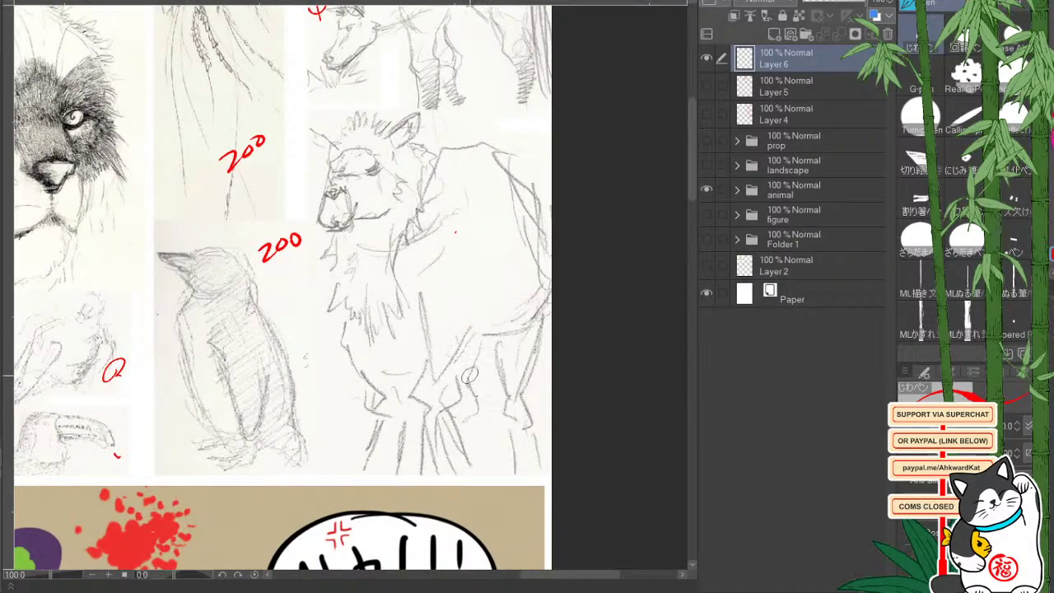
drag(349, 406, 423, 381)
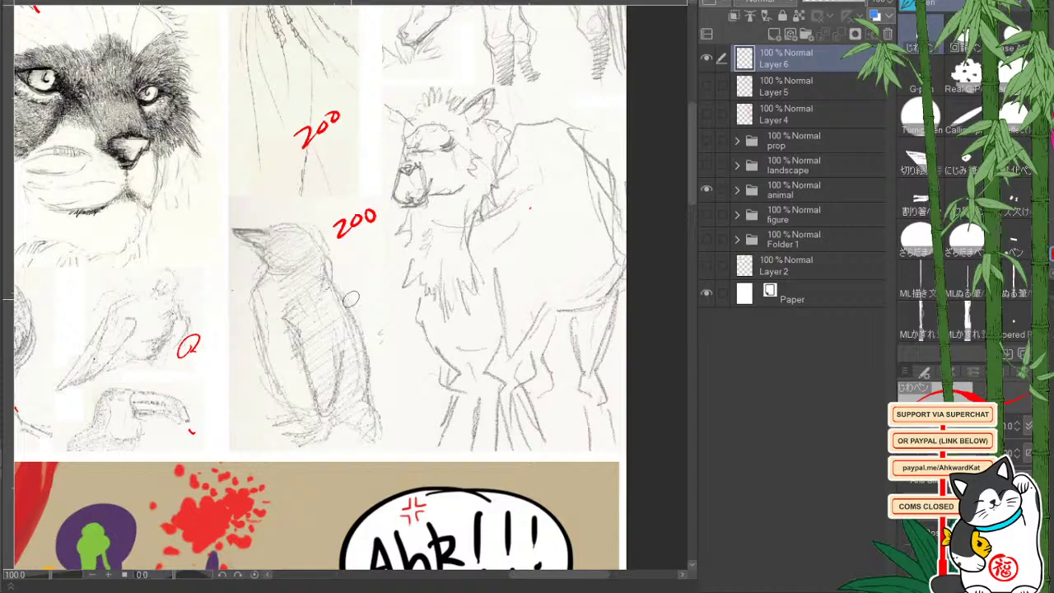
drag(351, 299, 423, 267)
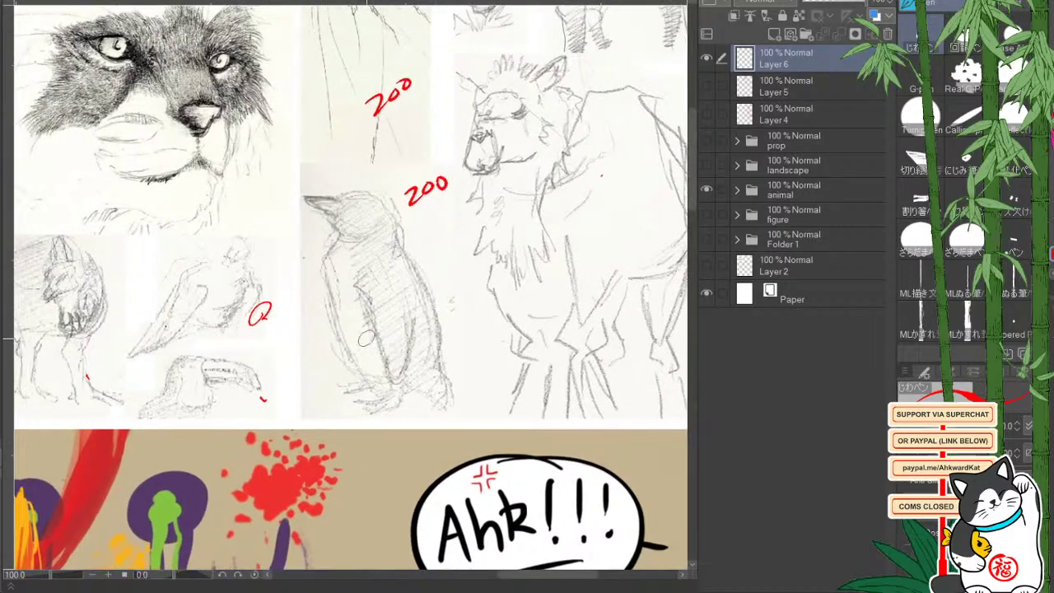
drag(257, 351, 339, 423)
drag(349, 361, 447, 444)
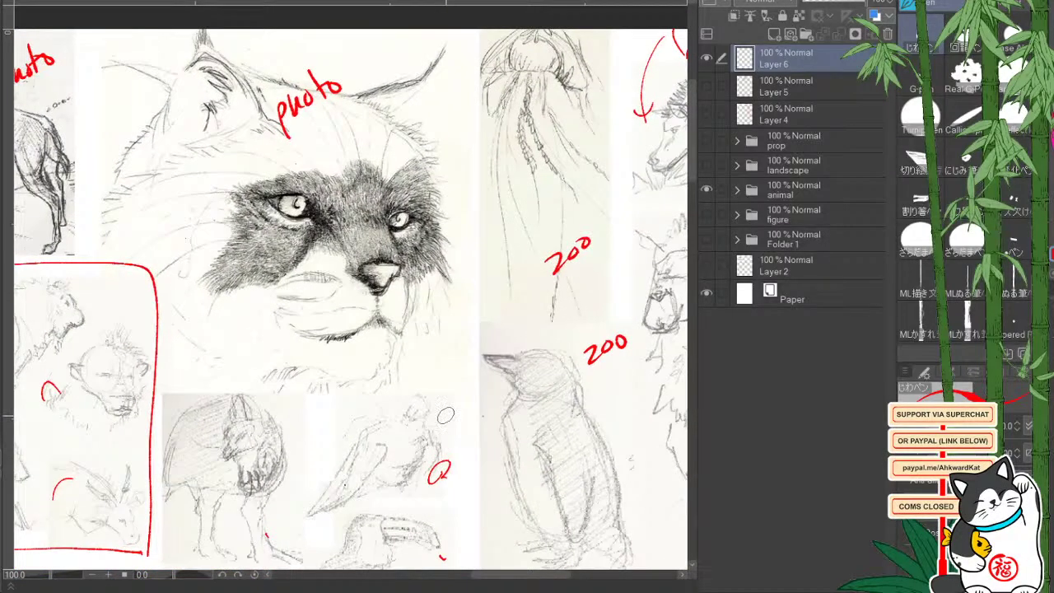
mouse_move(464, 61)
mouse_down()
mouse_move(364, 18)
mouse_move(93, 77)
mouse_move(106, 266)
mouse_move(86, 247)
mouse_up()
mouse_move(460, 30)
mouse_down()
mouse_move(462, 311)
mouse_move(451, 344)
mouse_up()
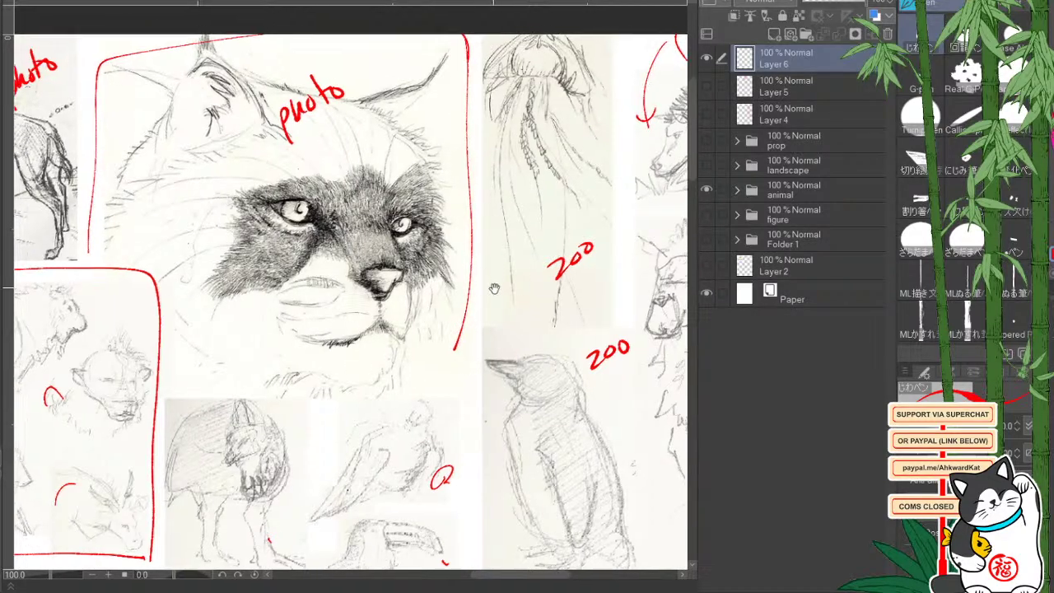
Circle the wildcat's head and add curved red contour lines across its forehead and cheek fur.
drag(491, 276, 530, 300)
mouse_move(394, 123)
mouse_down()
mouse_move(159, 188)
mouse_move(428, 419)
mouse_move(456, 211)
mouse_up()
drag(398, 193, 326, 125)
drag(361, 218, 230, 169)
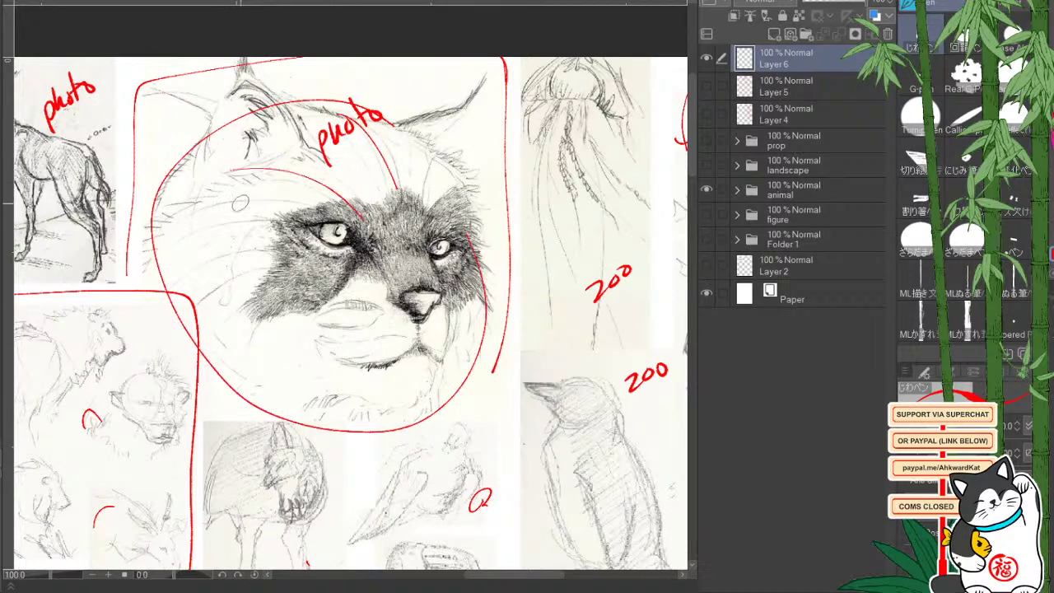
drag(296, 226, 173, 229)
drag(279, 251, 176, 289)
drag(271, 272, 184, 326)
drag(263, 300, 197, 346)
Outline the wildcat's two ears and the dark mask around its eyes and nose in red.
mouse_move(310, 153)
mouse_down()
mouse_move(268, 102)
mouse_move(237, 176)
mouse_move(294, 150)
mouse_up()
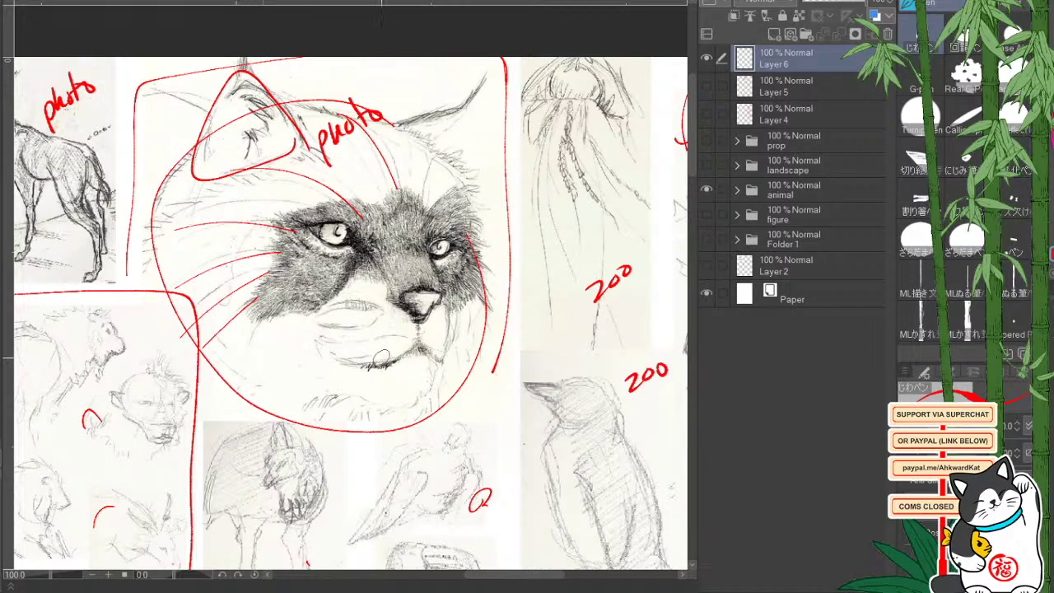
drag(430, 144, 471, 99)
drag(471, 98, 393, 125)
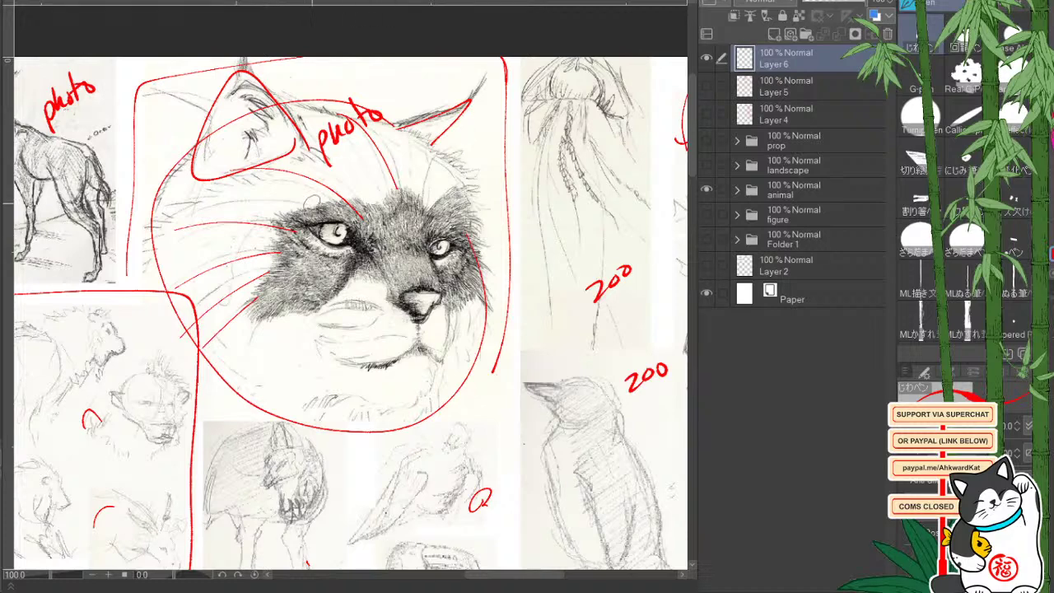
mouse_move(306, 202)
mouse_down()
mouse_move(311, 329)
mouse_move(436, 341)
mouse_move(399, 165)
mouse_move(330, 169)
mouse_up()
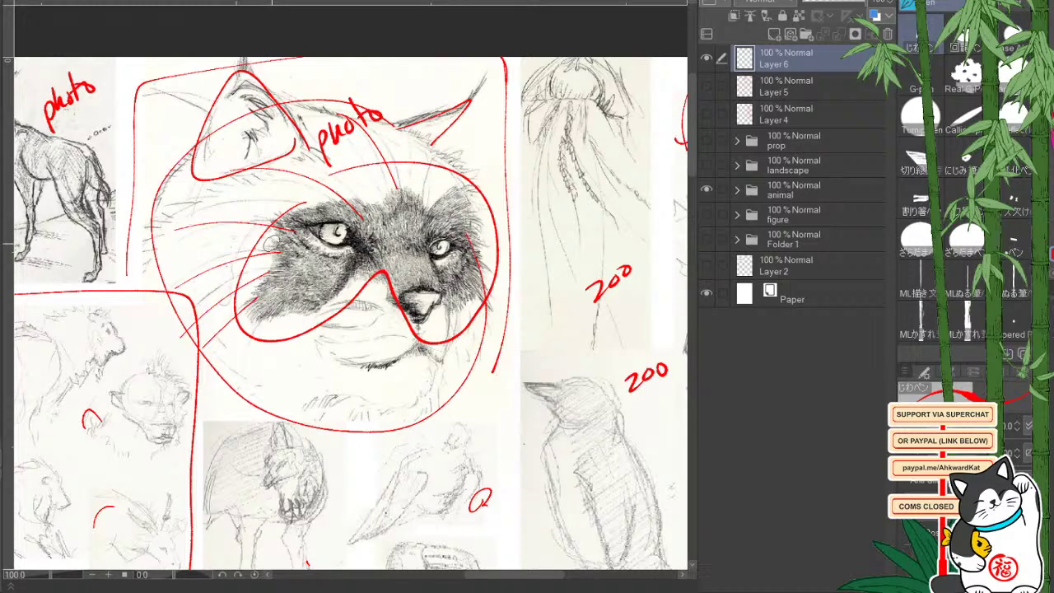
Mark the stag's neck, body and front hoof with short red strokes, and draw another red loop around the wildcat's head.
drag(270, 243, 461, 311)
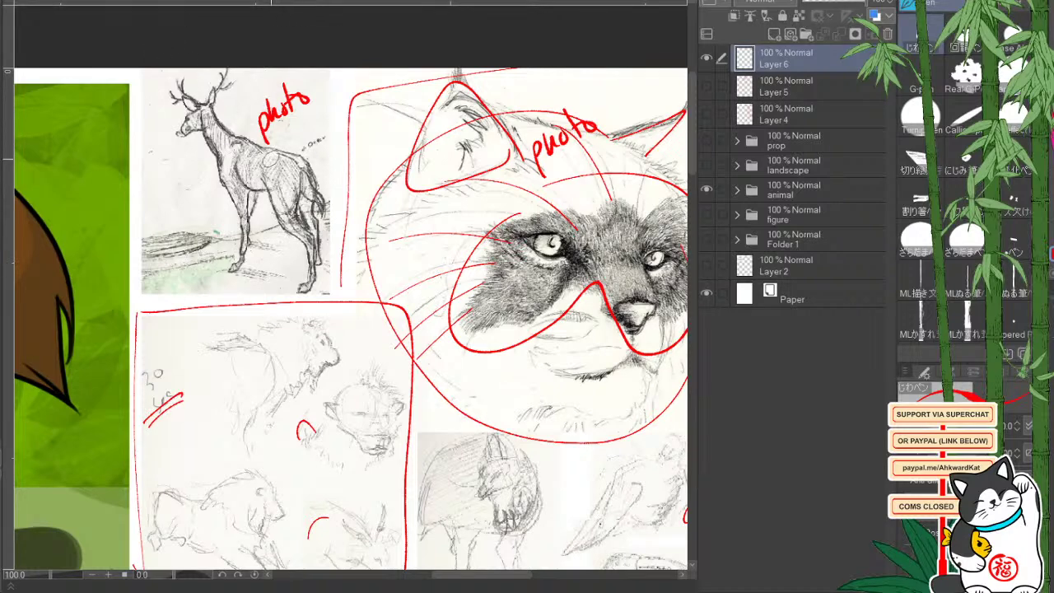
drag(272, 164, 286, 180)
drag(213, 136, 216, 151)
drag(241, 191, 238, 171)
drag(239, 273, 248, 268)
mouse_move(587, 383)
mouse_down()
mouse_move(434, 350)
mouse_move(411, 266)
mouse_up()
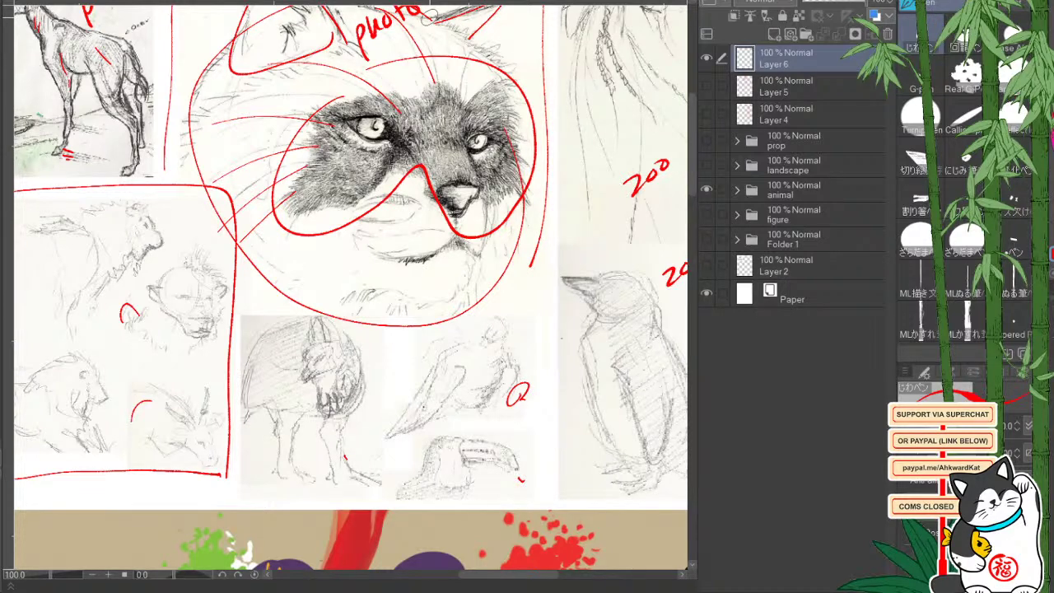
drag(233, 31, 496, 52)
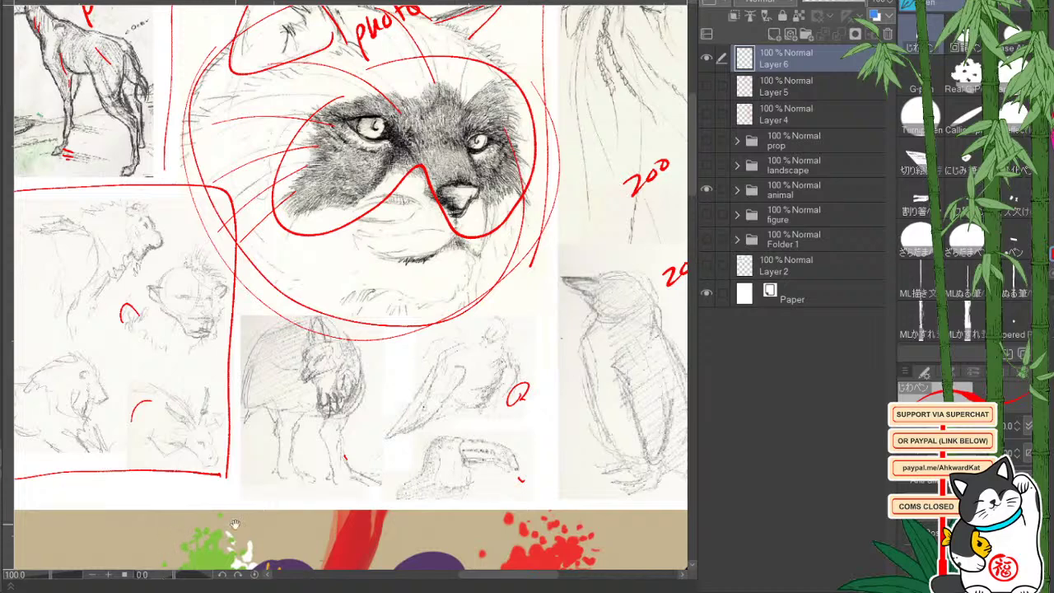
Circle the upside-down bird sketch near the beginning of the model sheet in red.
drag(288, 437, 308, 307)
drag(303, 391, 363, 471)
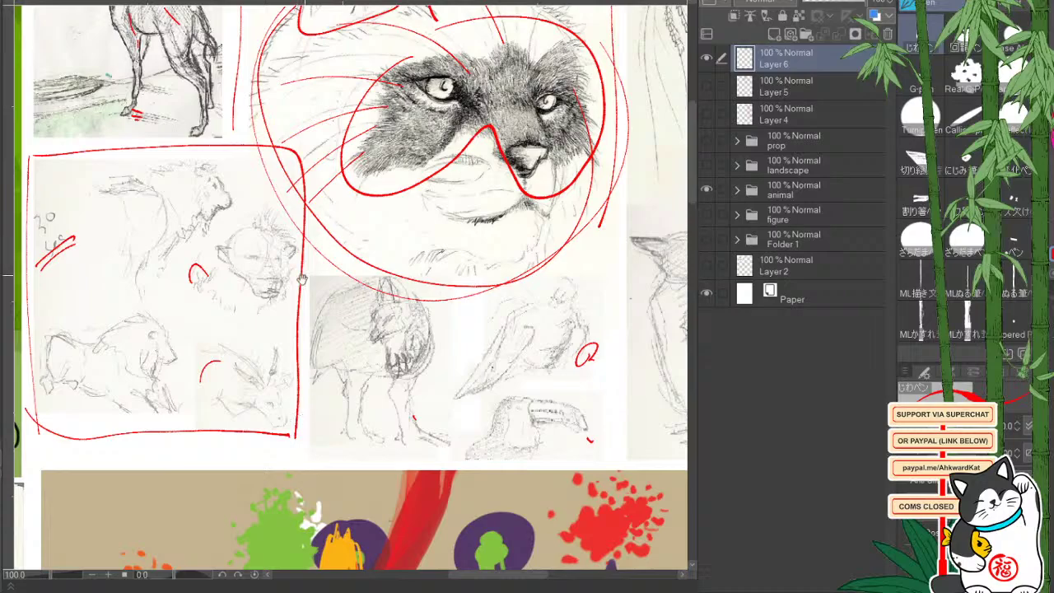
mouse_move(302, 280)
mouse_down()
mouse_move(528, 340)
mouse_move(716, 362)
mouse_move(854, 266)
mouse_up()
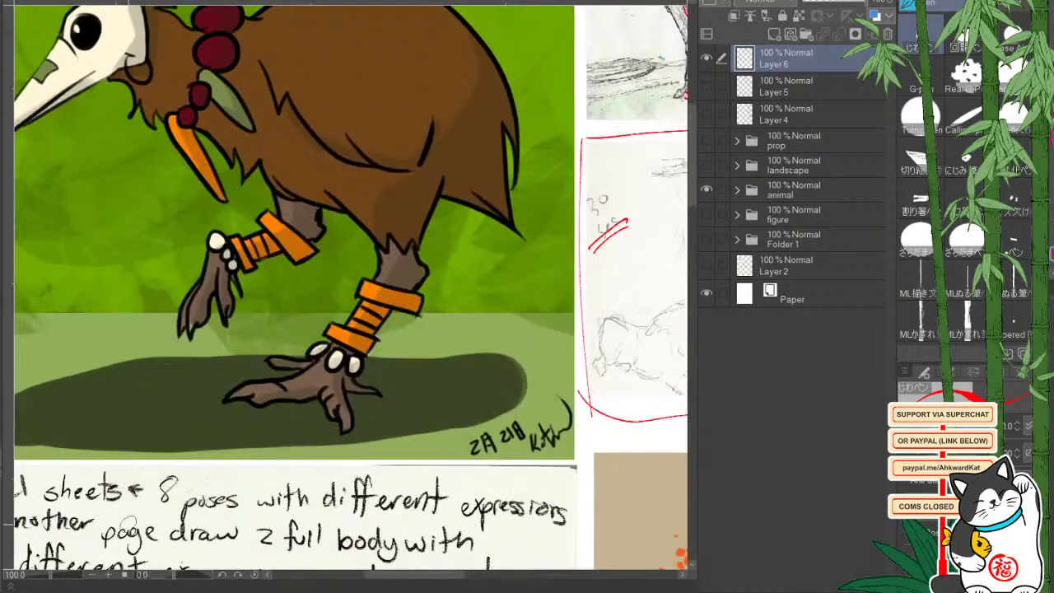
click(92, 574)
drag(323, 428, 332, 64)
drag(370, 461, 410, 419)
drag(422, 260, 441, 470)
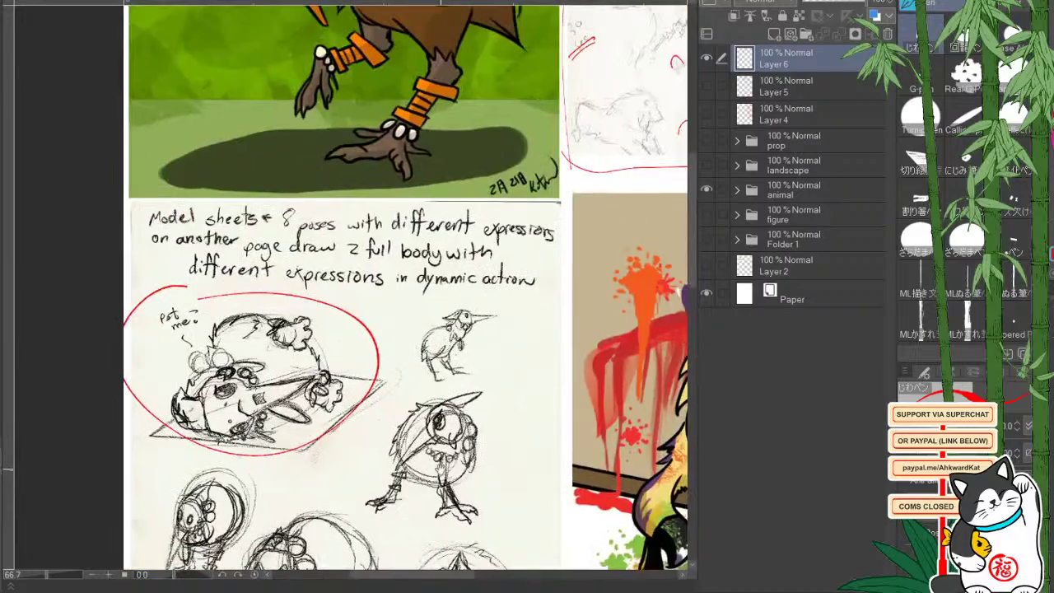
Draw a long red arrow from the bird painting down to the poses on the model sheet.
mouse_move(206, 120)
mouse_down()
mouse_move(168, 108)
mouse_move(151, 159)
mouse_move(154, 325)
mouse_up()
mouse_move(408, 383)
mouse_down()
mouse_move(378, 238)
mouse_move(345, 200)
mouse_up()
mouse_move(378, 137)
mouse_down()
mouse_move(418, 193)
mouse_move(389, 393)
mouse_move(431, 380)
mouse_up()
drag(417, 406, 445, 119)
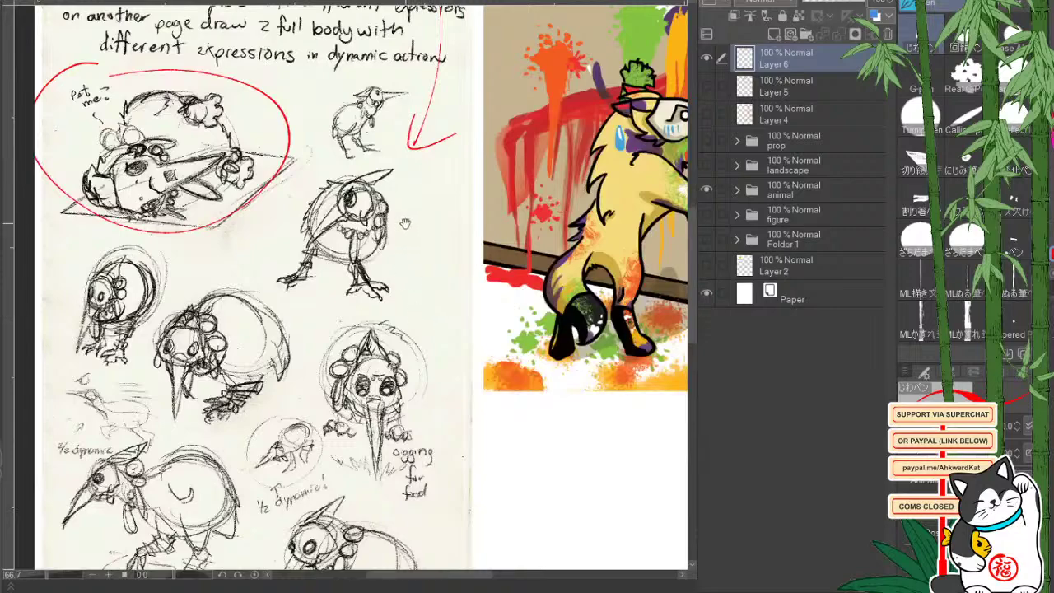
Add a vertical red line beside the "digging for food" bird and a short diagonal stroke beside the standing bird.
drag(405, 224, 419, 486)
mouse_move(421, 342)
mouse_down()
mouse_move(406, 469)
mouse_move(446, 64)
mouse_up()
drag(428, 231, 449, 102)
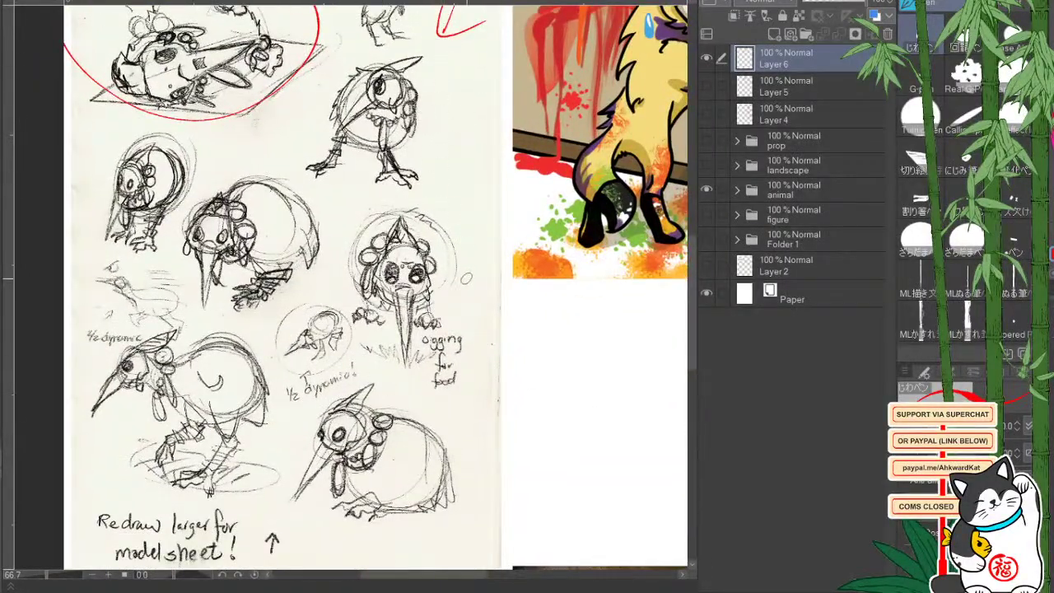
drag(474, 234, 473, 333)
drag(476, 83, 438, 124)
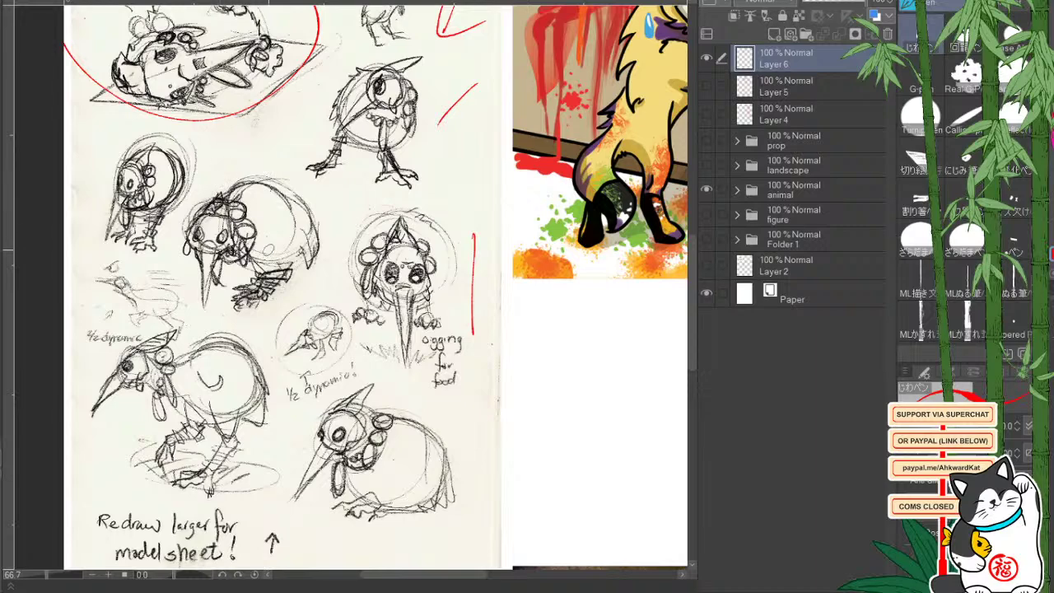
Mark the beaks, face and body of the model sheet birds and the small circled bird's legs with red strokes.
drag(266, 222, 280, 233)
drag(218, 221, 218, 246)
drag(150, 150, 100, 249)
drag(329, 416, 288, 500)
mouse_move(331, 320)
mouse_down()
mouse_move(341, 328)
mouse_move(313, 357)
mouse_move(339, 331)
mouse_up()
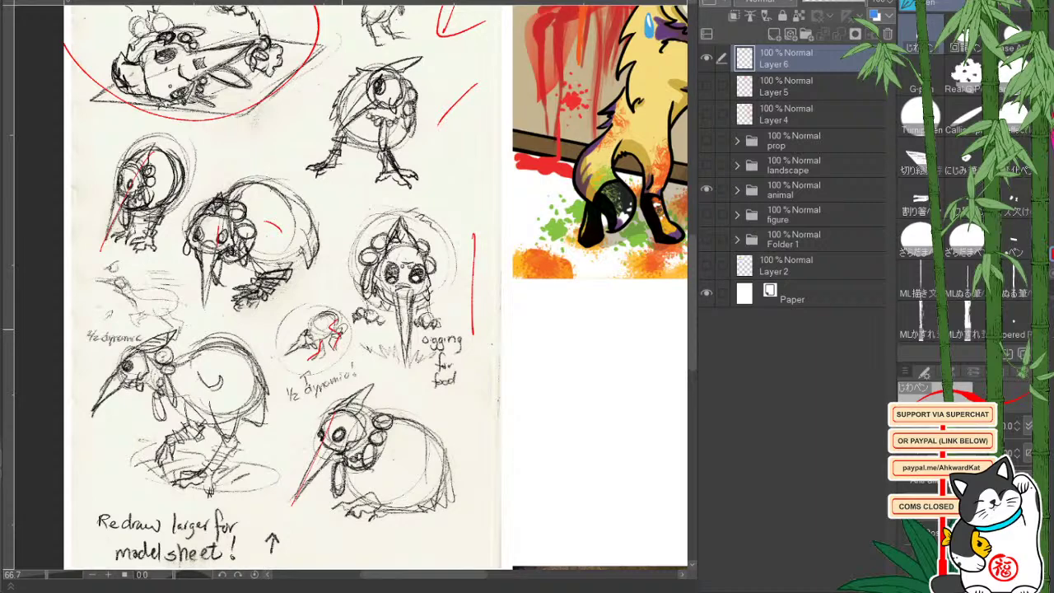
Try a loop around the front-facing digging bird, and add a short red stroke near the faint bird sketch.
drag(306, 277, 379, 410)
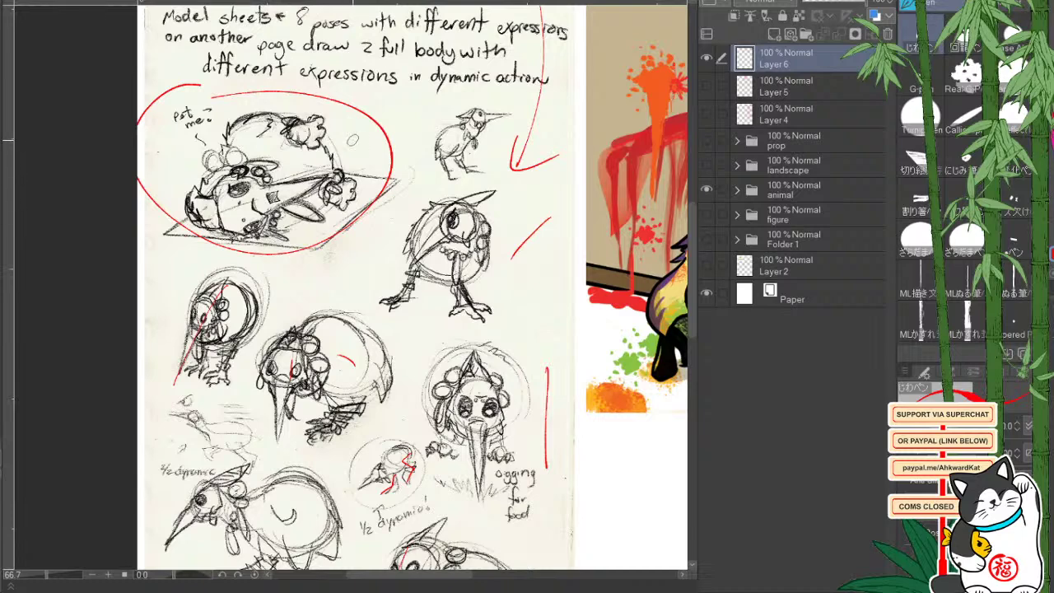
drag(354, 137, 266, 185)
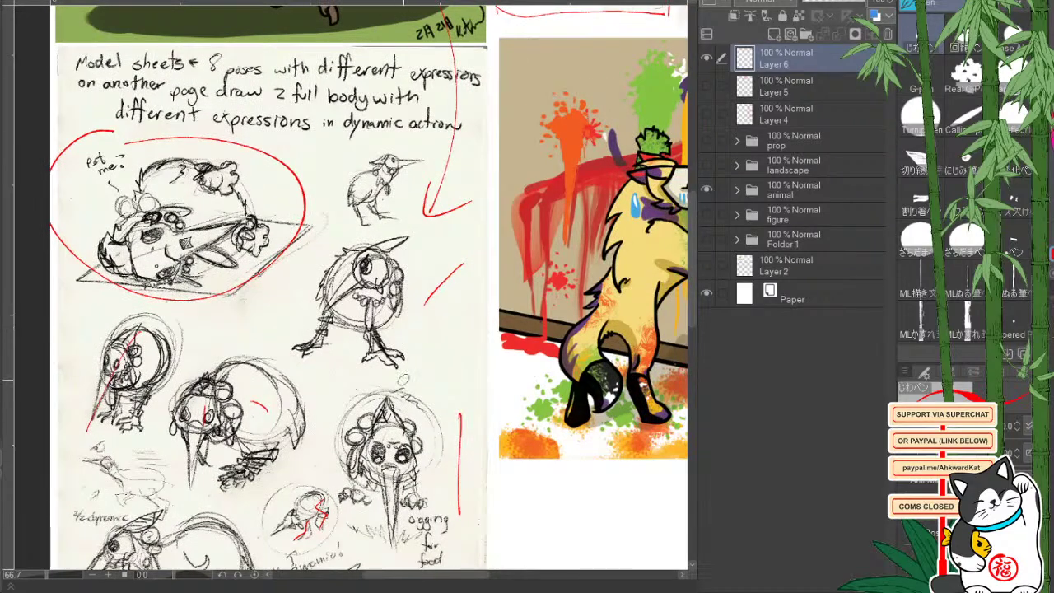
mouse_move(376, 387)
mouse_down()
mouse_move(390, 231)
mouse_move(372, 298)
mouse_move(424, 250)
mouse_up()
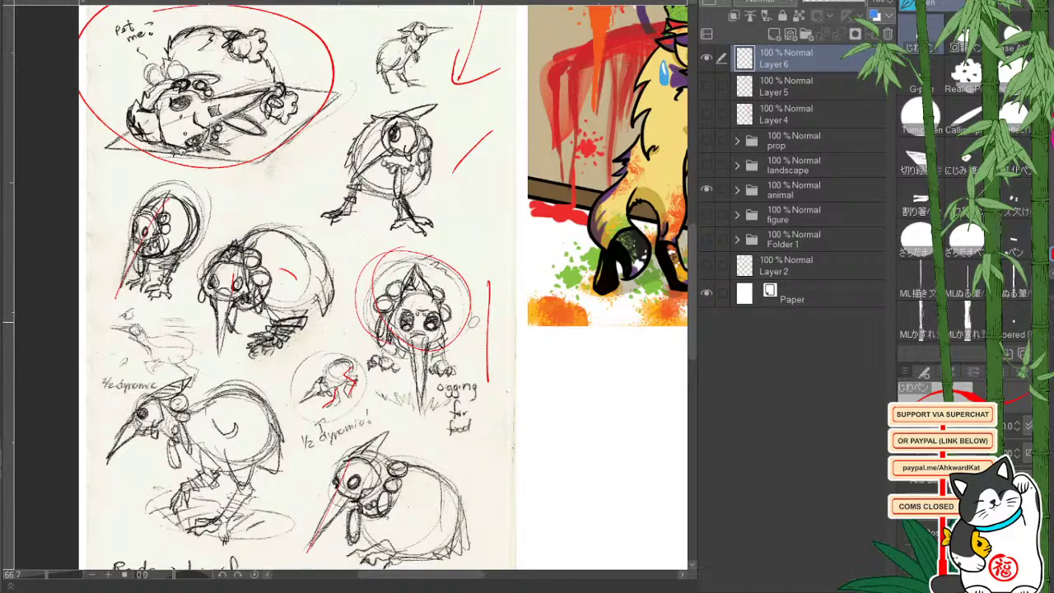
key(ctrl+z)
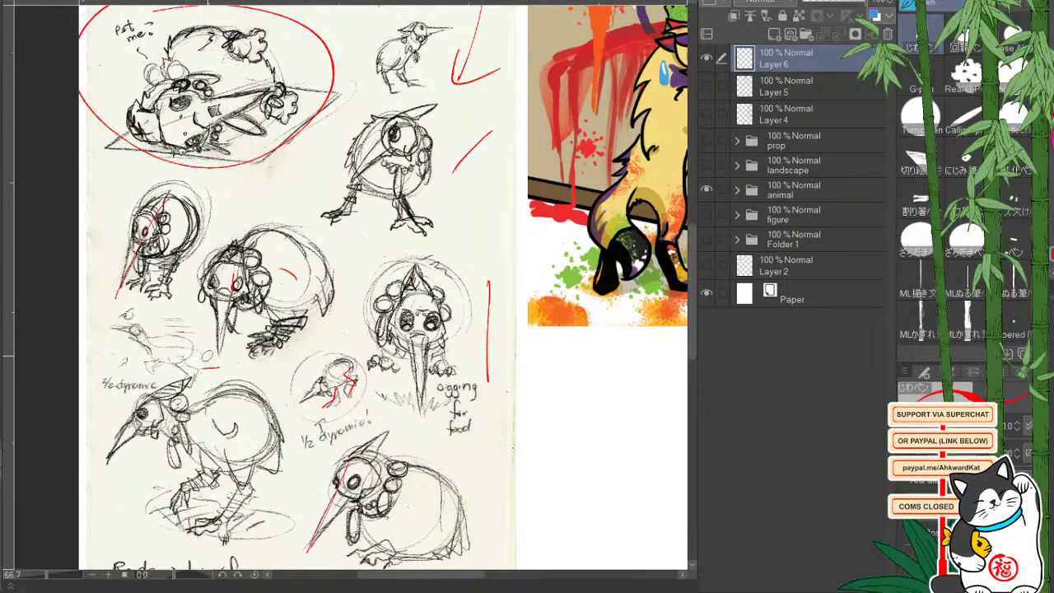
drag(200, 376, 218, 368)
Draw a large red circle around the wolf-like animal standing in the water.
mouse_move(512, 565)
mouse_down()
mouse_move(492, 540)
mouse_move(484, 250)
mouse_up()
mouse_move(488, 539)
mouse_down()
mouse_move(467, 392)
mouse_move(500, 469)
mouse_up()
mouse_move(284, 237)
mouse_down()
mouse_move(419, 405)
mouse_move(189, 237)
mouse_up()
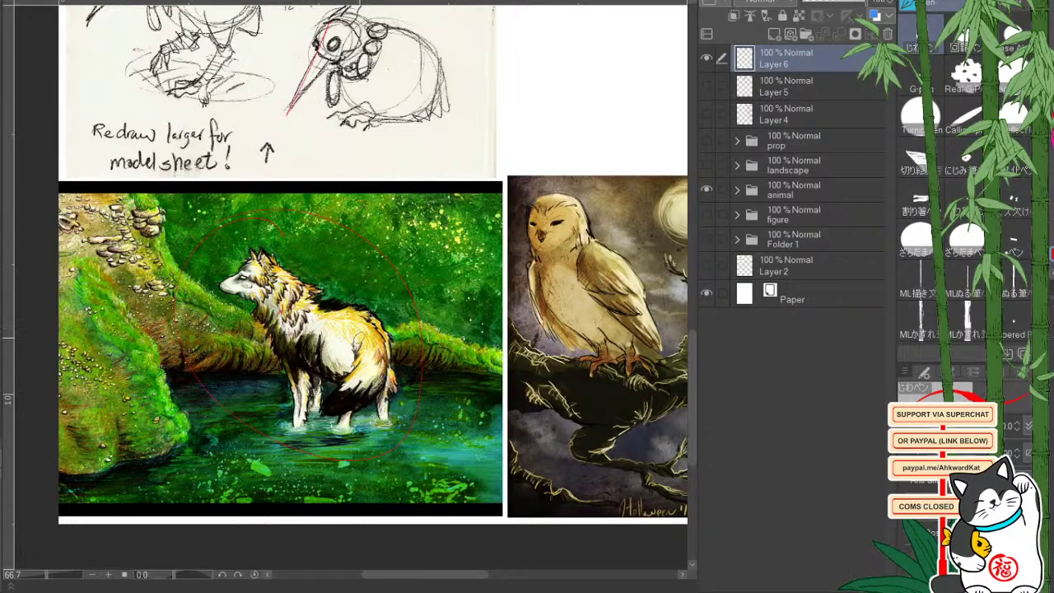
Draw red axis lines down the animal's four legs and connect the feet with ground-plane lines in the water.
drag(329, 330, 341, 425)
drag(367, 332, 380, 442)
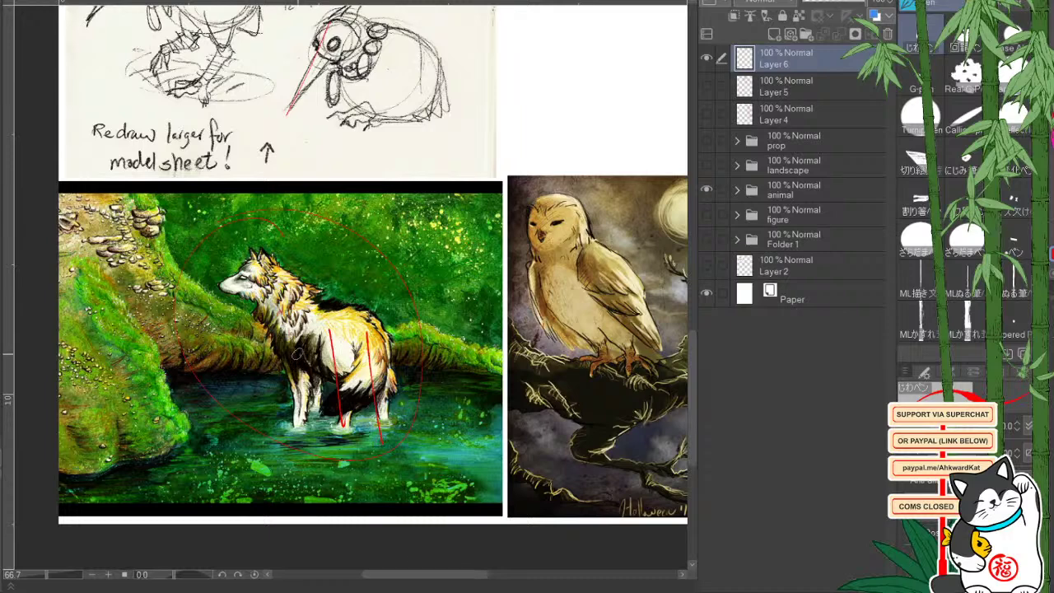
drag(301, 356, 306, 434)
mouse_move(313, 352)
mouse_down()
mouse_move(304, 433)
mouse_move(313, 415)
mouse_move(369, 429)
mouse_up()
drag(282, 444, 366, 445)
drag(359, 439, 394, 424)
drag(270, 443, 308, 419)
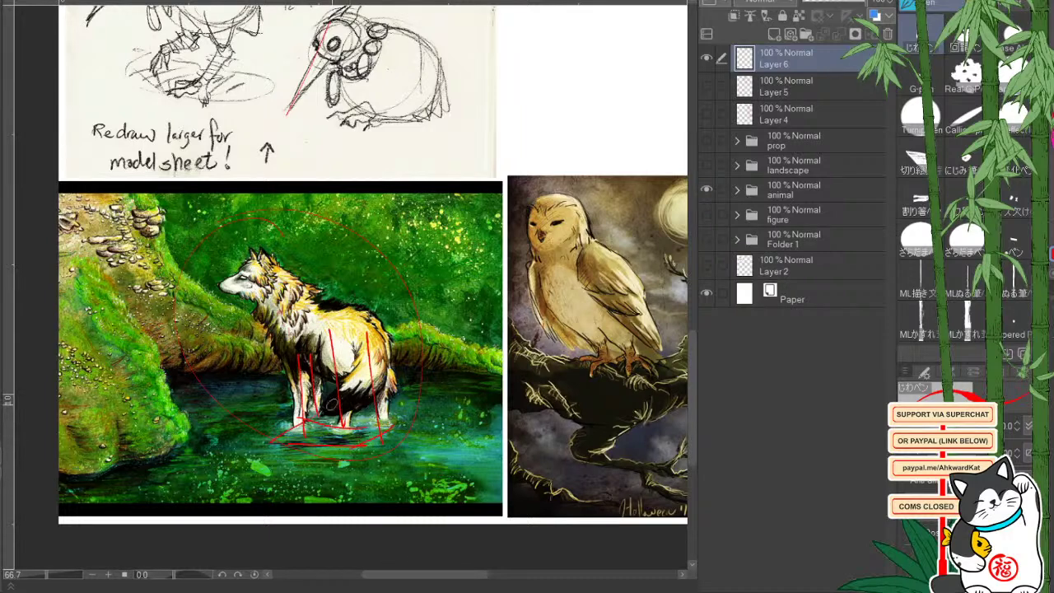
mouse_move(653, 383)
mouse_down()
mouse_move(579, 370)
mouse_move(400, 387)
mouse_up()
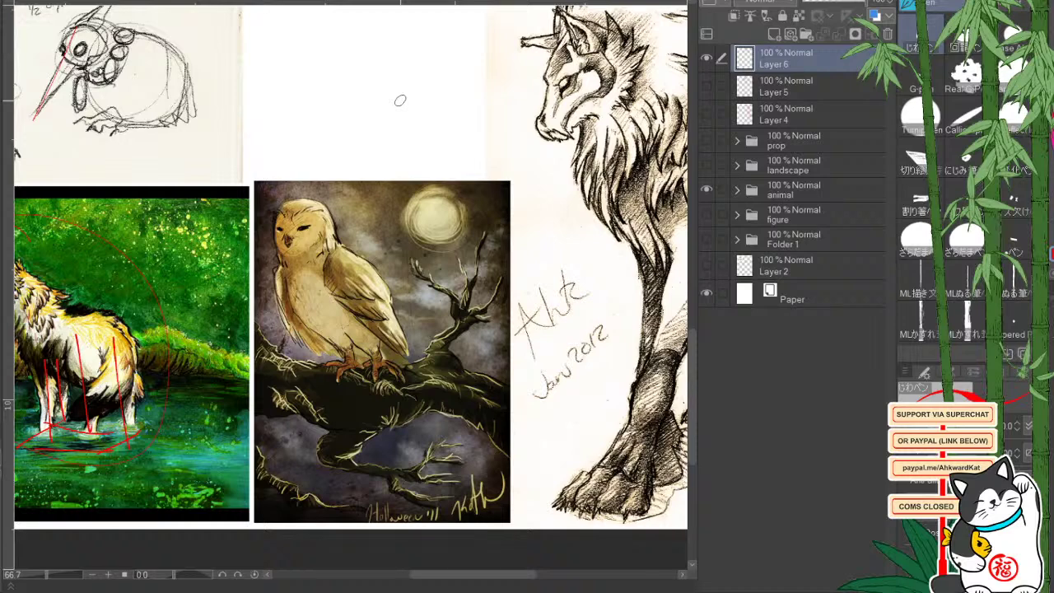
drag(480, 278, 468, 408)
key(ctrl+z)
key(ctrl+z)
Mark the branch beneath the owl with a small red stroke and outline the owl's folded wing.
drag(395, 257, 424, 227)
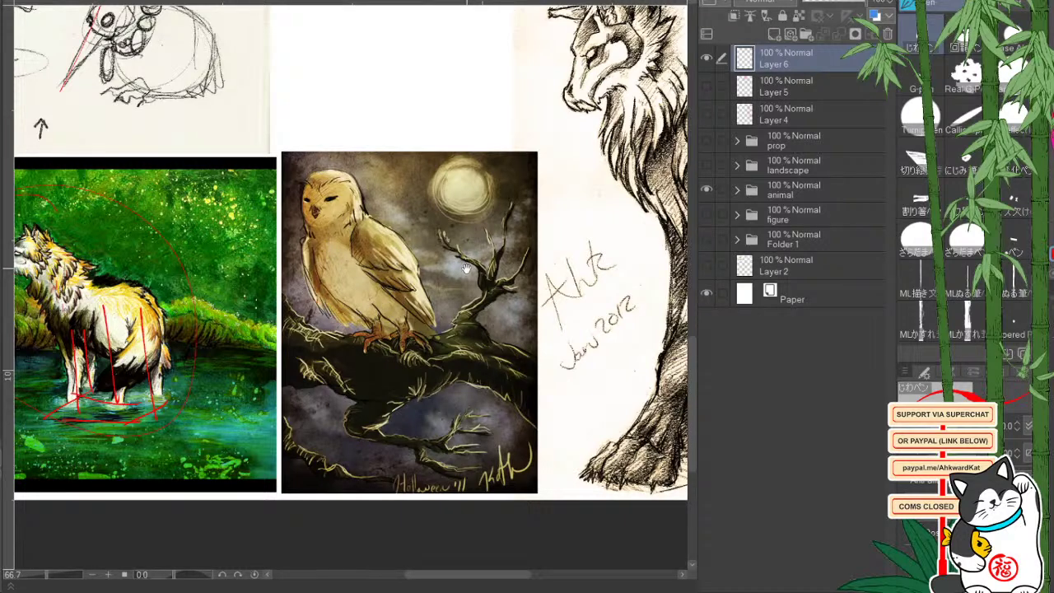
drag(466, 268, 422, 338)
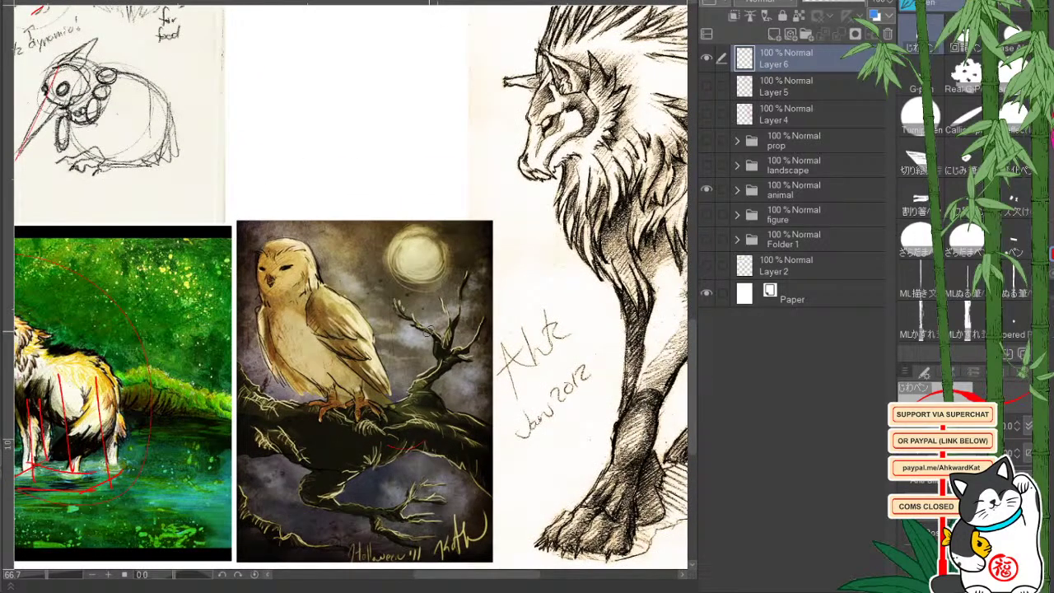
drag(416, 392, 433, 335)
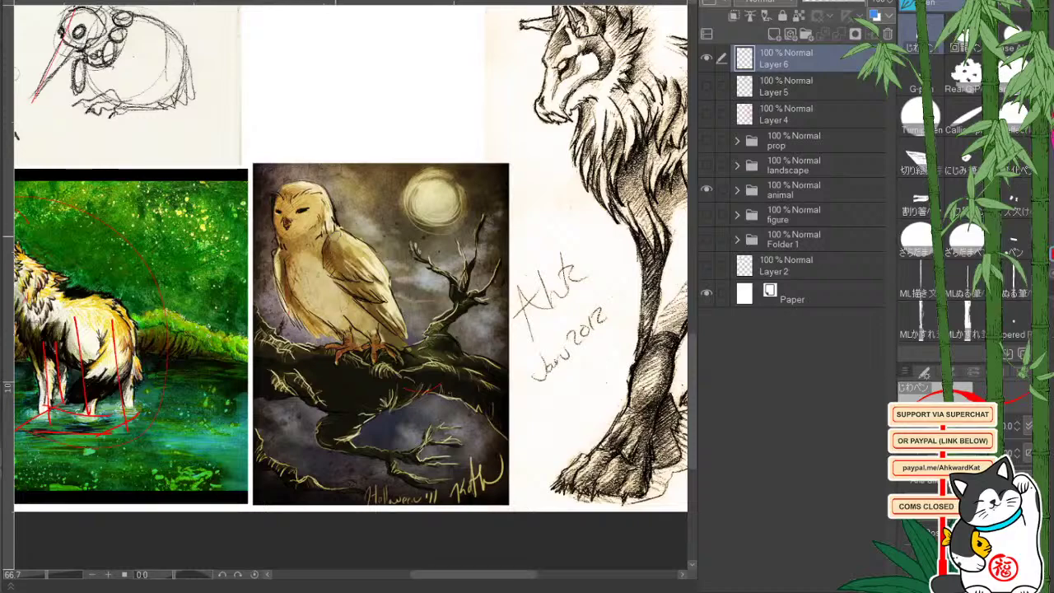
mouse_move(329, 238)
mouse_down()
mouse_move(338, 292)
mouse_move(405, 312)
mouse_move(329, 229)
mouse_up()
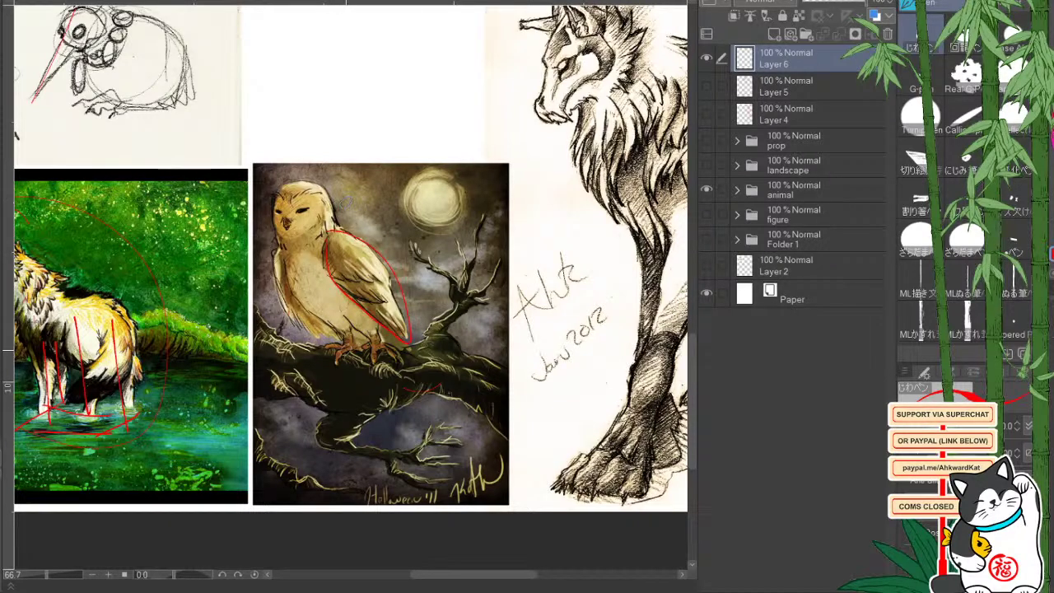
Mark the horned creature's fur behind the ear and its spiky mane with short red strokes.
drag(376, 347, 370, 430)
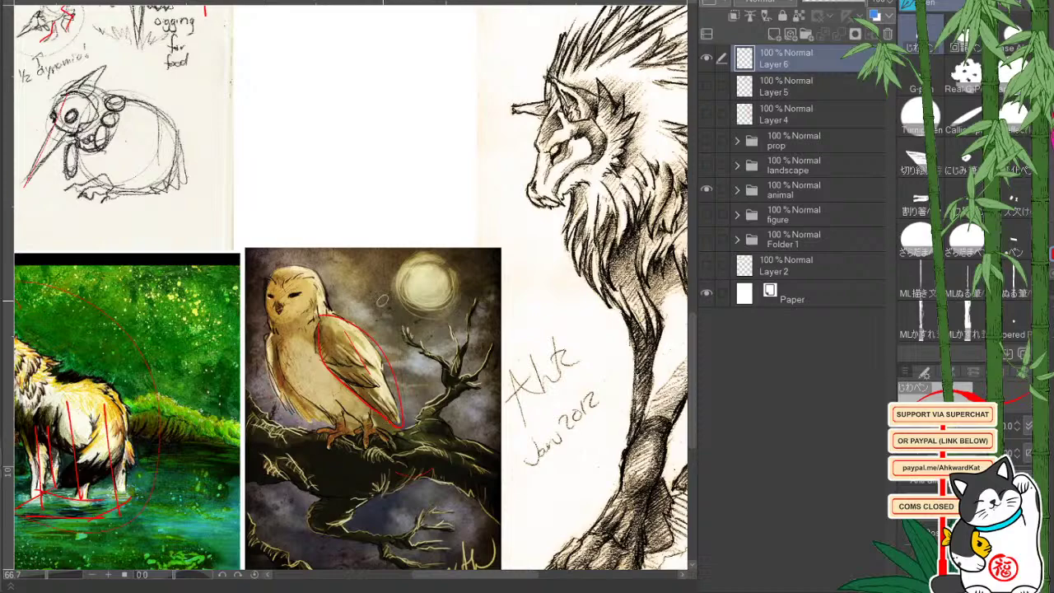
drag(405, 310, 149, 393)
drag(414, 435, 399, 414)
drag(413, 144, 424, 196)
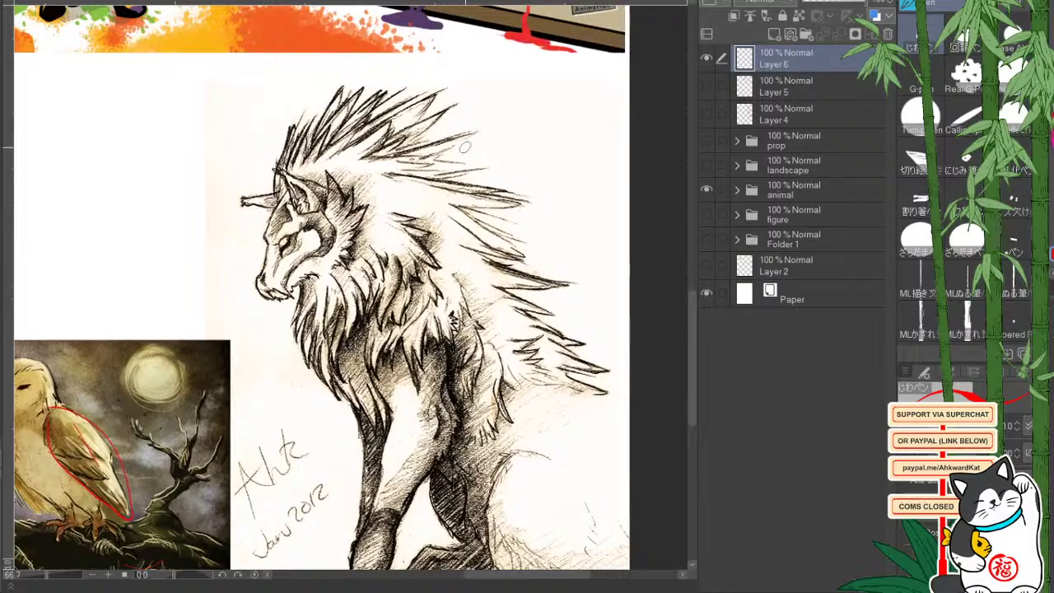
scroll(345, 114, up, 2)
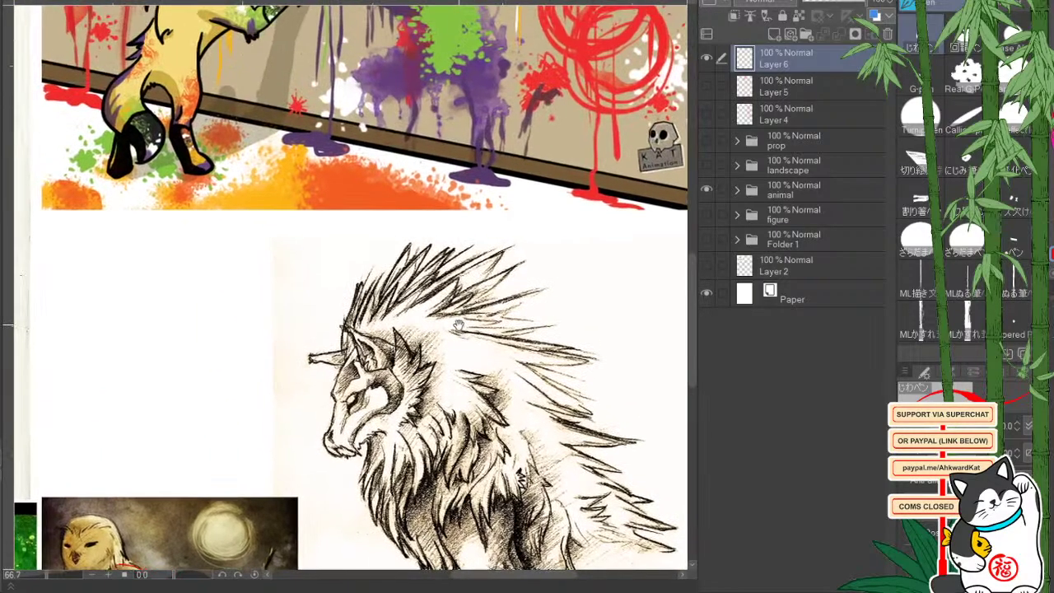
drag(438, 251, 392, 118)
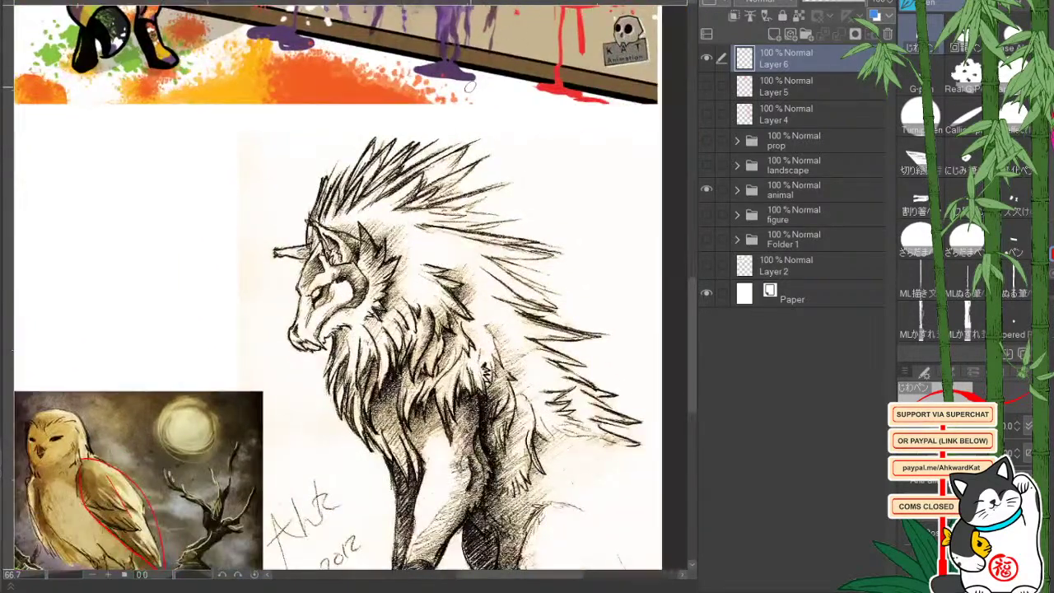
drag(410, 232, 395, 261)
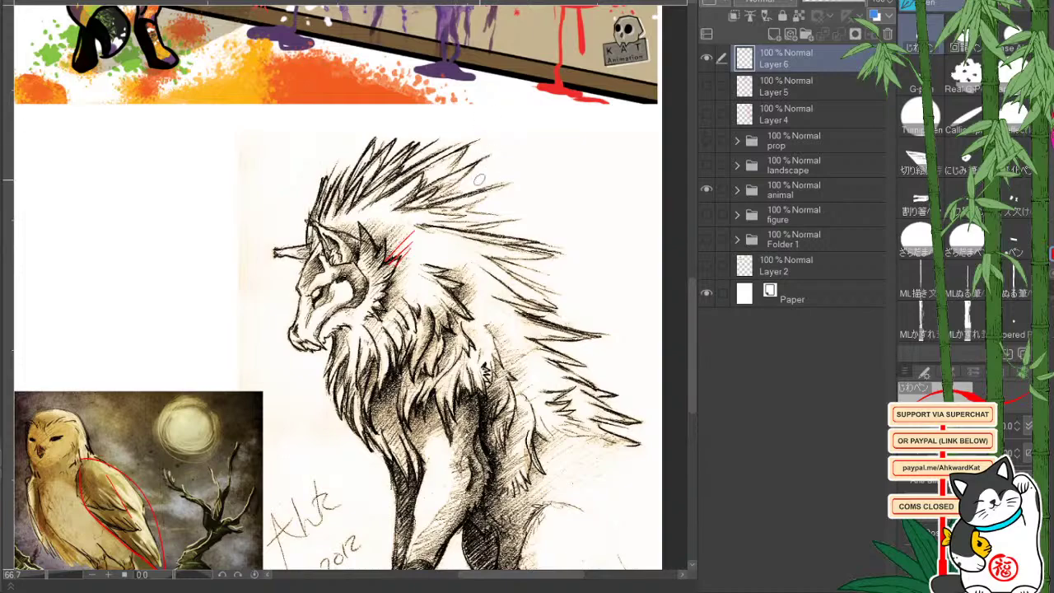
drag(437, 201, 514, 179)
mouse_move(474, 202)
mouse_down()
mouse_move(514, 188)
mouse_move(513, 204)
mouse_up()
drag(466, 214, 551, 229)
Circle the seated creature's hind paw and ground shading in red, and mark its chest fur with a short stroke.
mouse_move(507, 311)
mouse_down()
mouse_move(523, 145)
mouse_move(483, 109)
mouse_up()
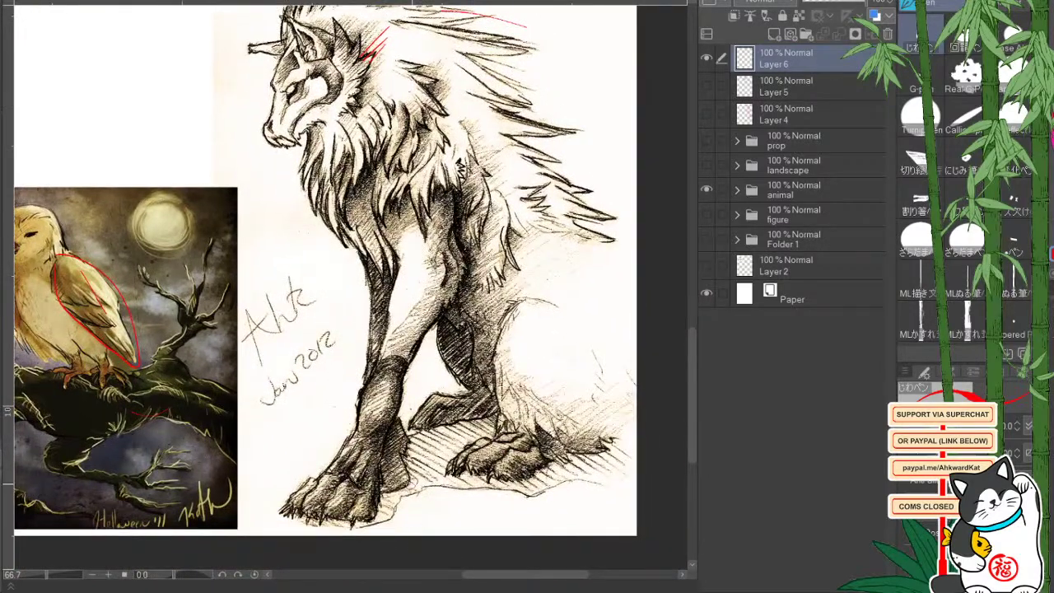
mouse_move(399, 504)
mouse_down()
mouse_move(600, 471)
mouse_move(361, 484)
mouse_up()
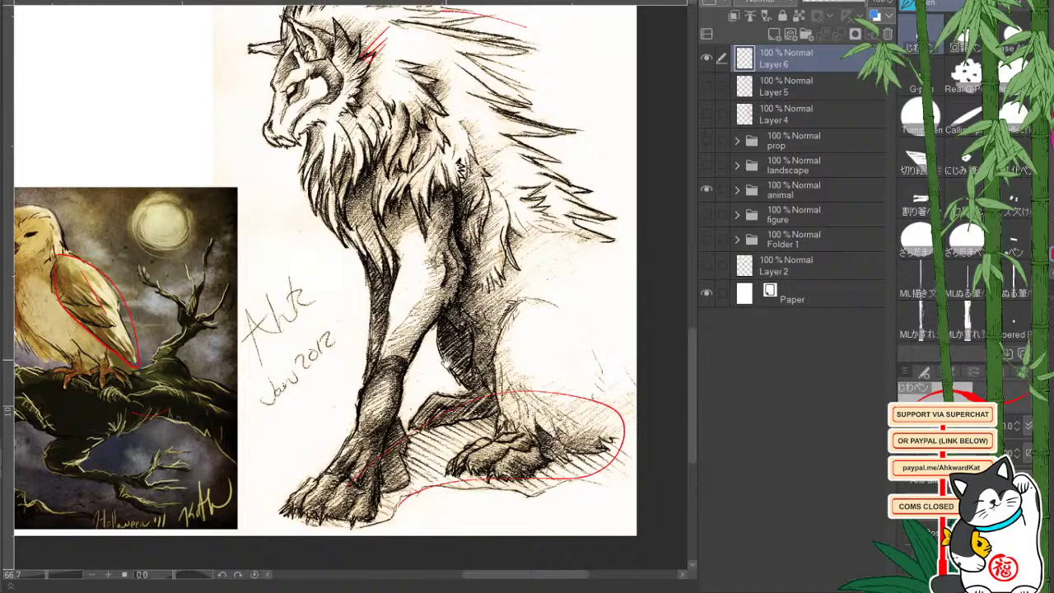
drag(441, 349, 468, 434)
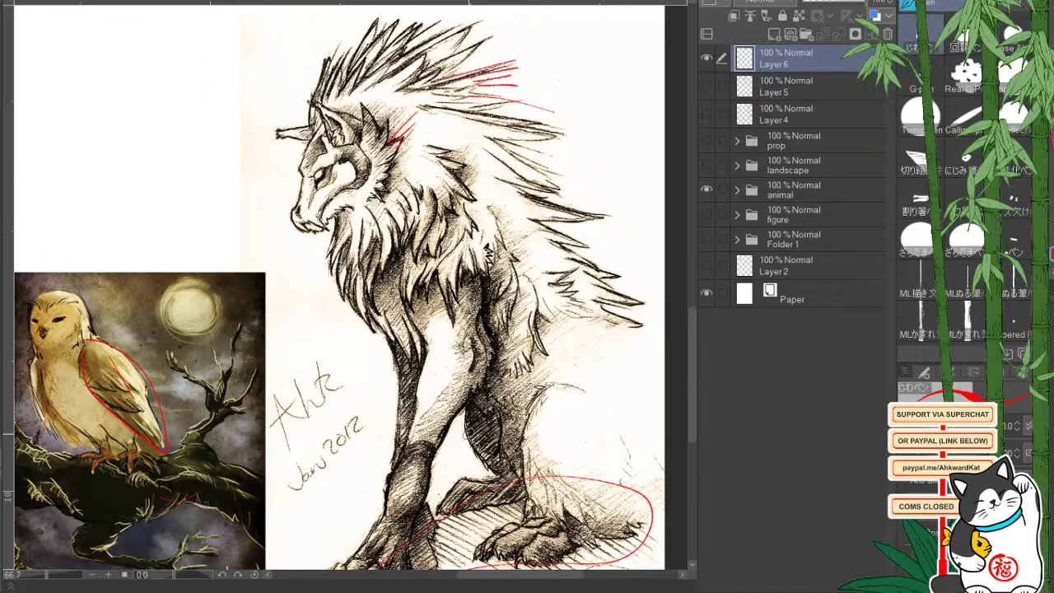
mouse_move(391, 238)
mouse_down()
mouse_move(379, 283)
mouse_move(387, 327)
mouse_up()
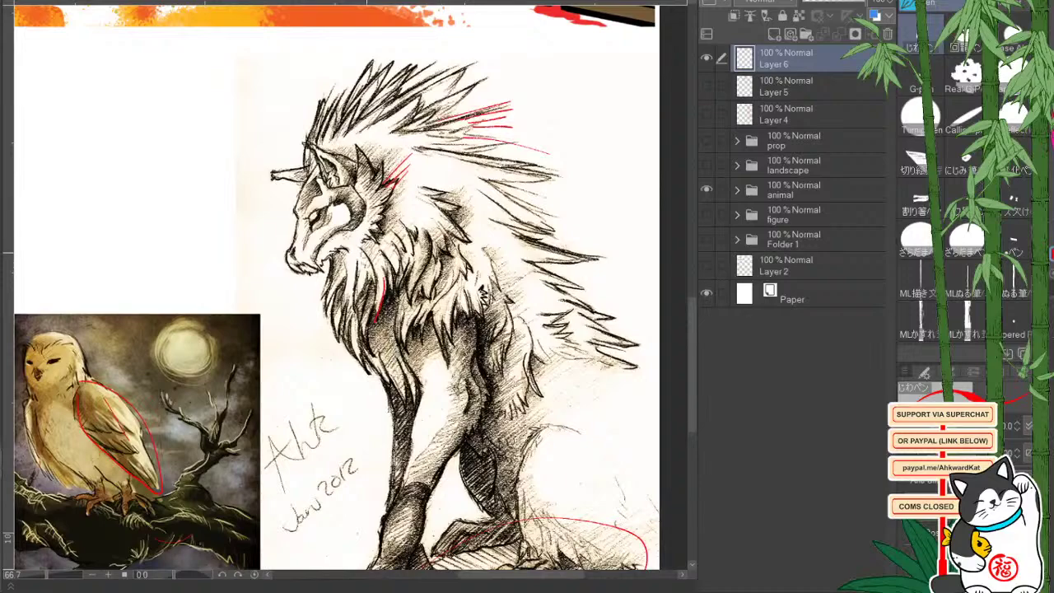
Draw a large red loop around the entire seated maned creature.
click(92, 575)
click(92, 575)
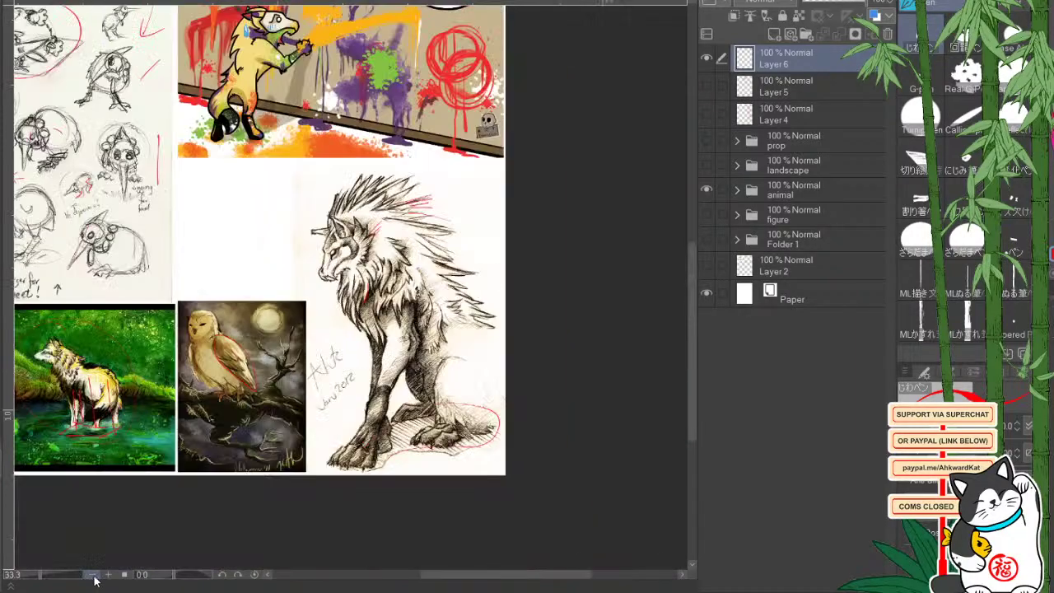
click(93, 575)
drag(290, 363, 362, 466)
drag(456, 330, 424, 376)
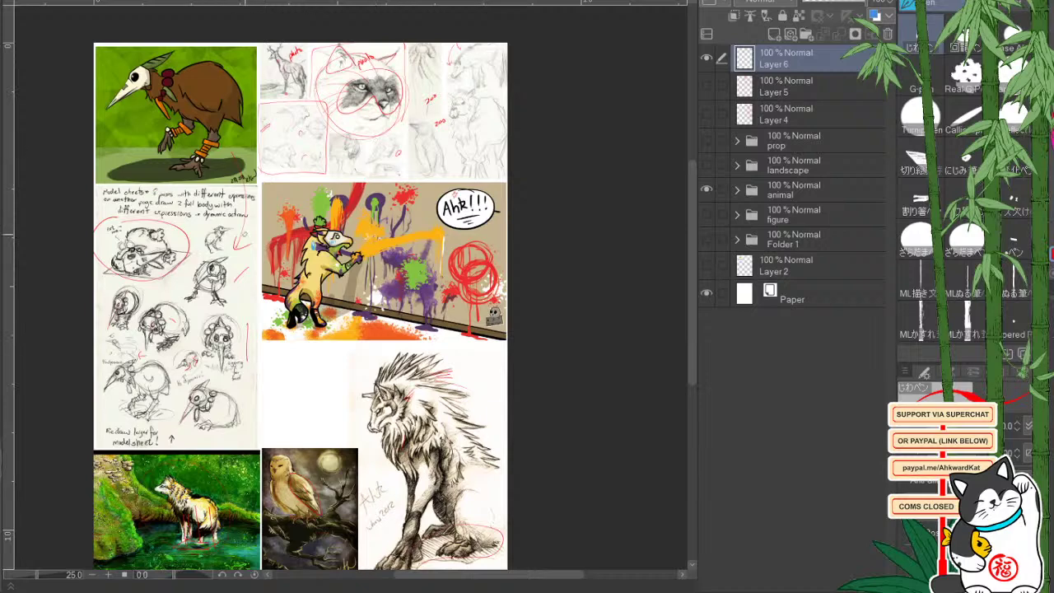
drag(477, 427, 475, 340)
drag(426, 264, 503, 360)
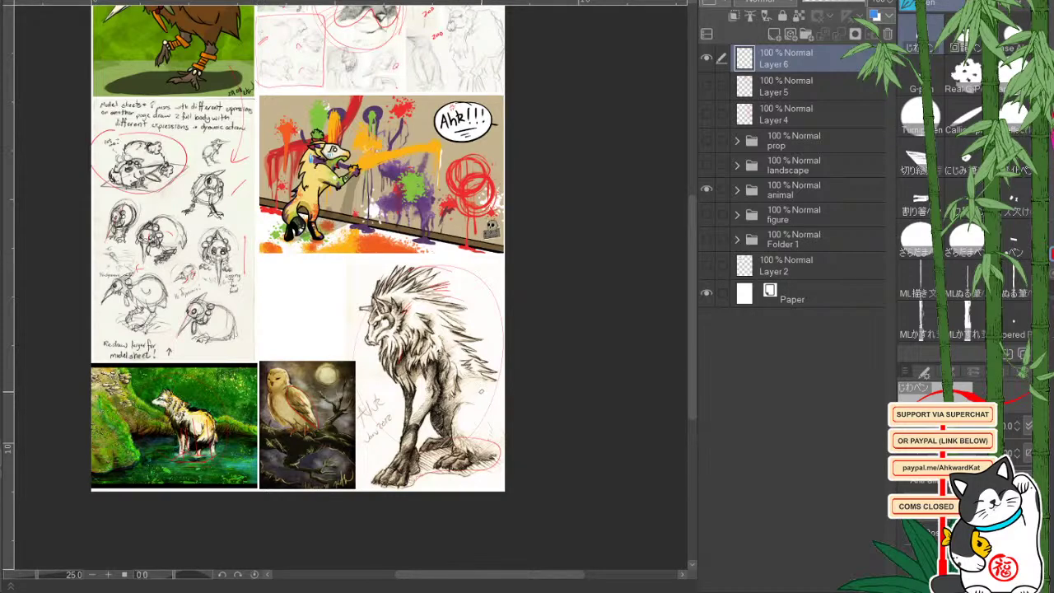
mouse_move(496, 371)
mouse_down()
mouse_move(509, 406)
mouse_move(477, 407)
mouse_up()
Hide Layer 6 and the animal folder, show the figure folder, and add a new layer at the top of the stack.
click(707, 57)
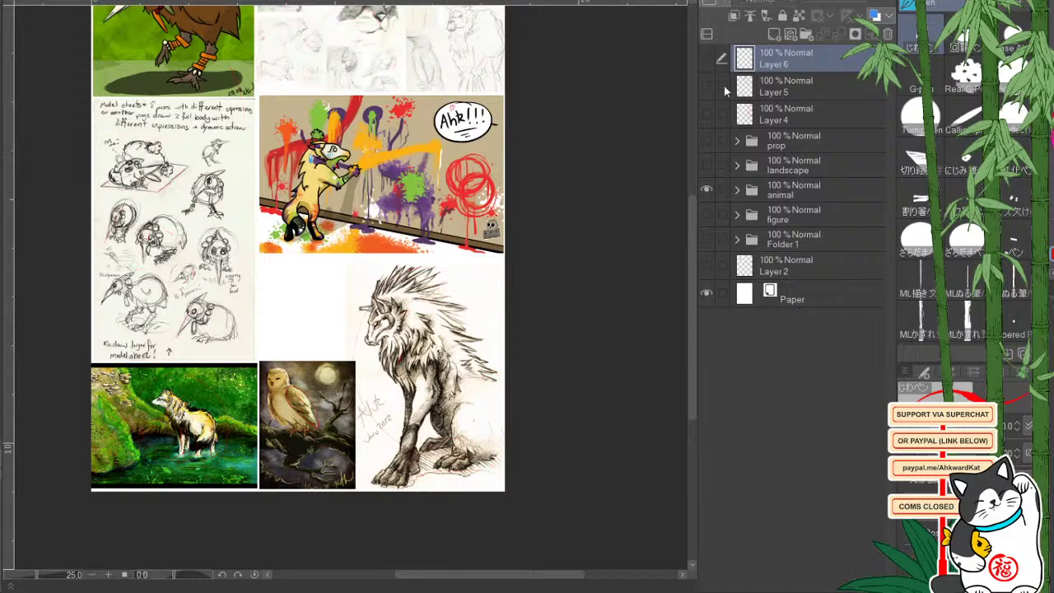
click(708, 189)
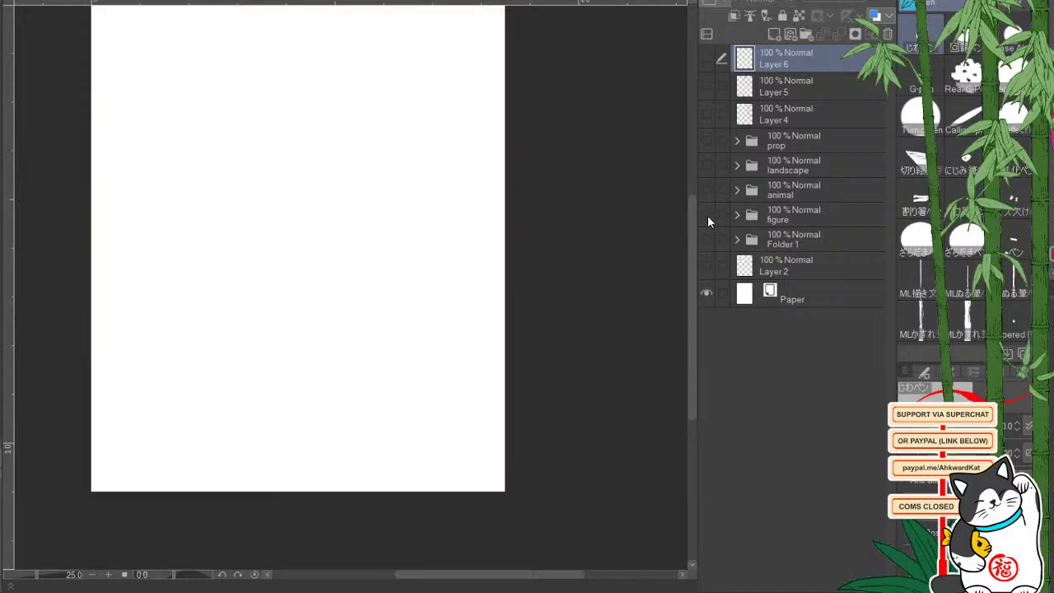
click(707, 214)
drag(356, 271, 357, 393)
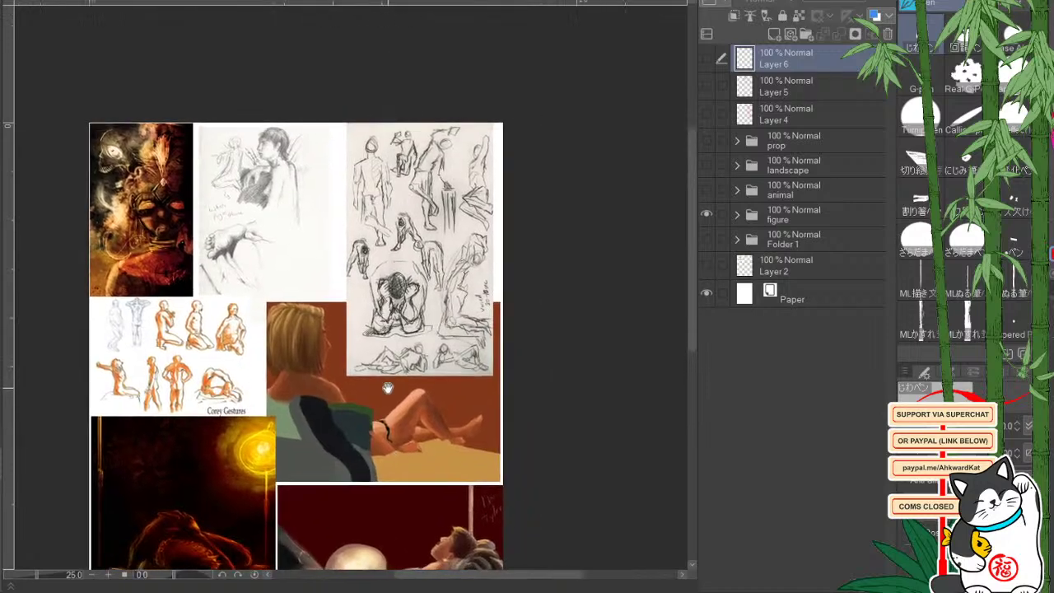
click(107, 575)
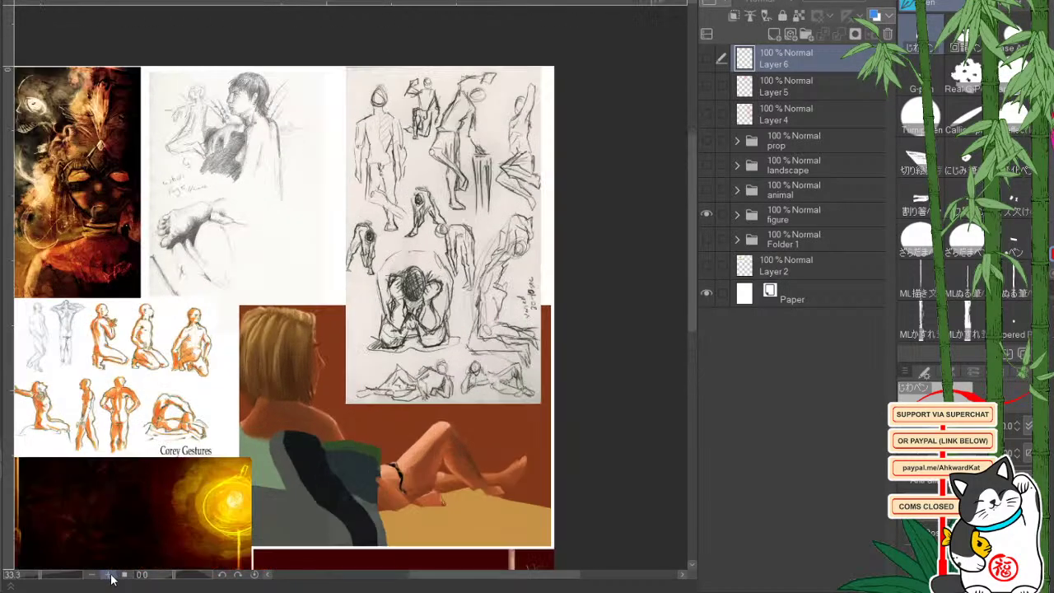
click(109, 576)
drag(214, 336, 399, 430)
click(774, 33)
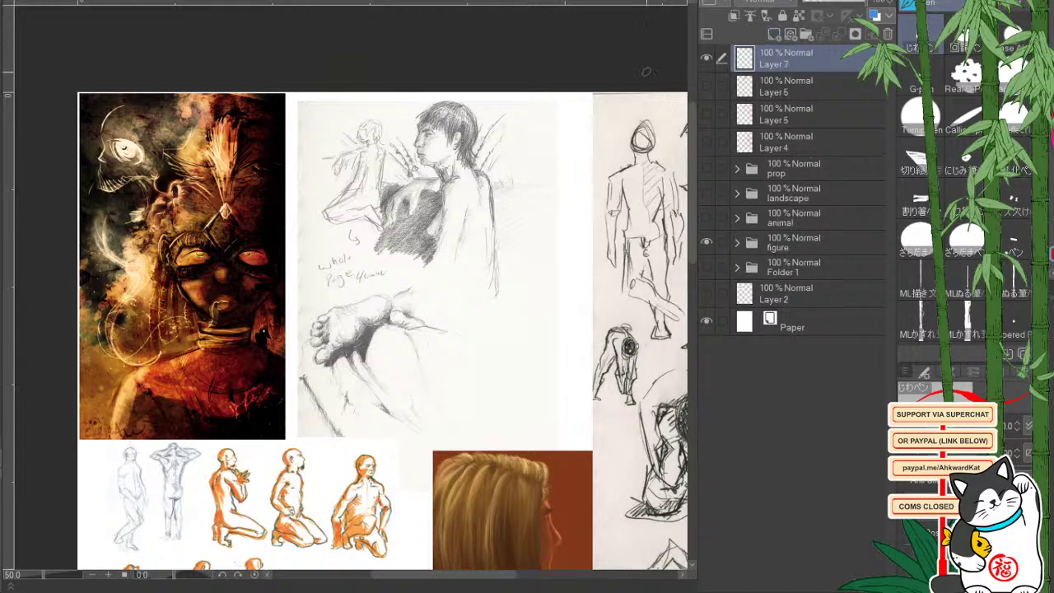
Draw a sweeping red S-curve over the masked-figure painting, from the skull around the headdress and down to the circular smoke.
drag(441, 257, 391, 222)
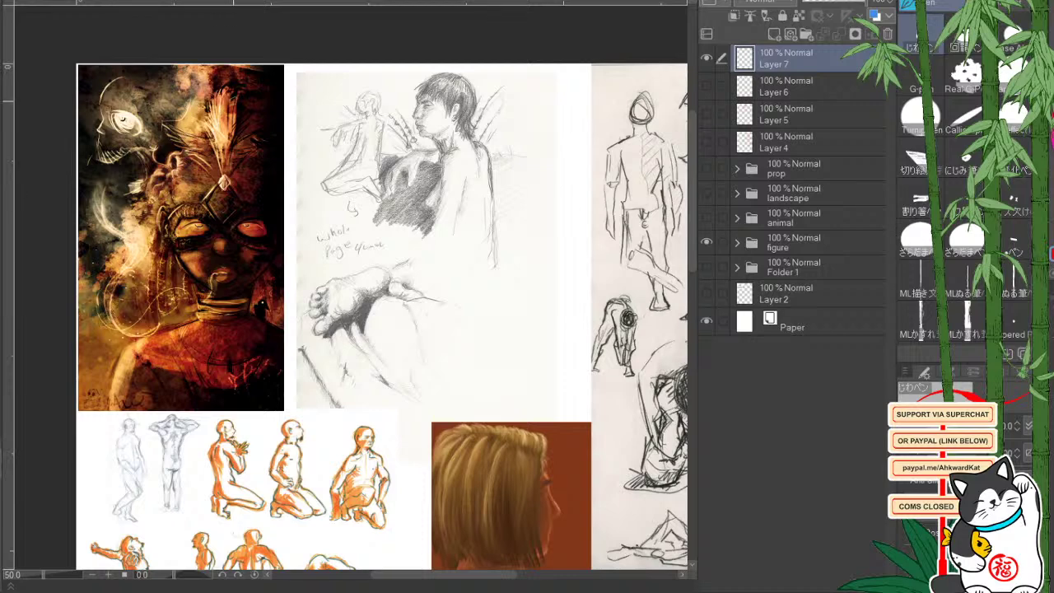
mouse_move(244, 162)
mouse_down()
mouse_move(43, 122)
mouse_move(219, 150)
mouse_up()
mouse_move(227, 333)
mouse_down()
mouse_move(293, 358)
mouse_move(285, 324)
mouse_up()
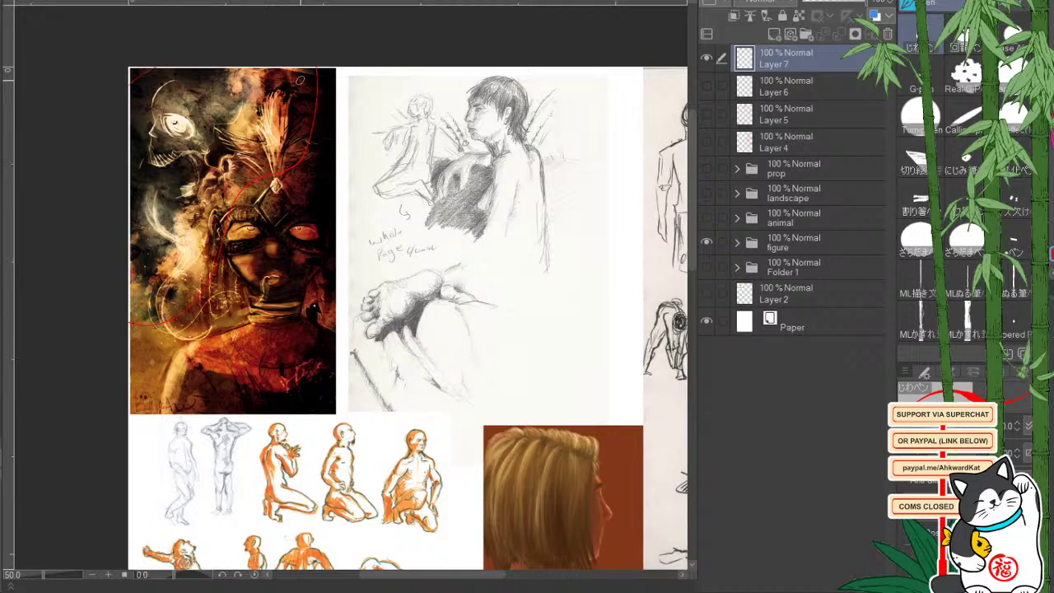
drag(244, 371, 229, 376)
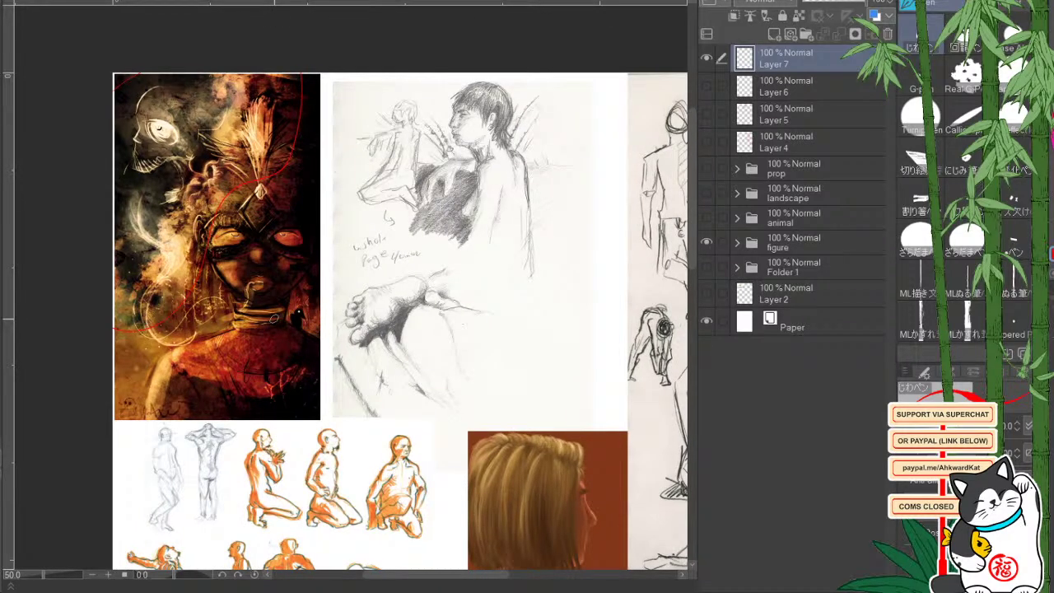
drag(262, 356, 245, 377)
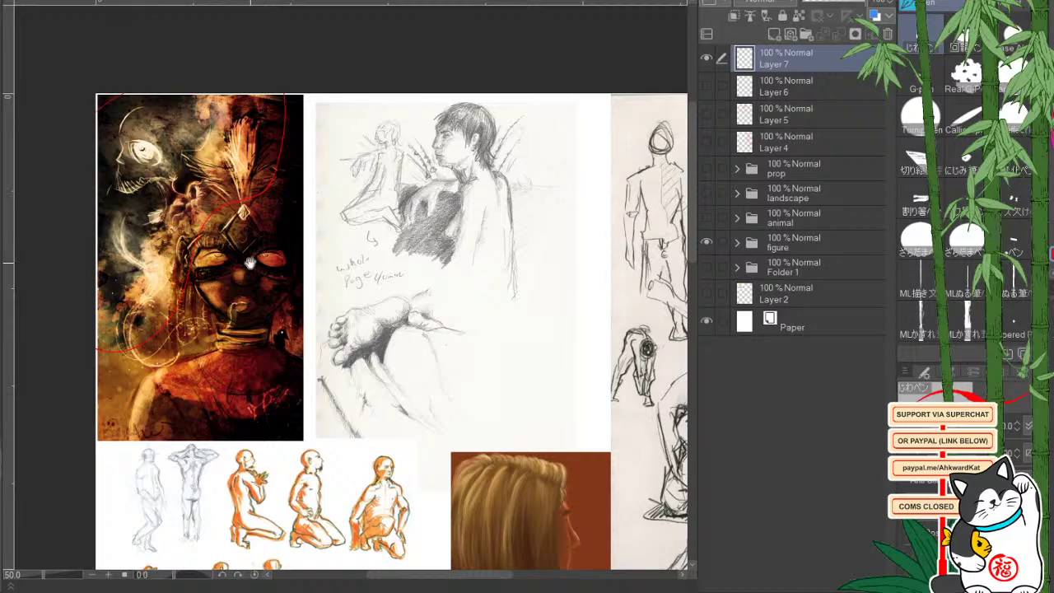
drag(250, 262, 241, 298)
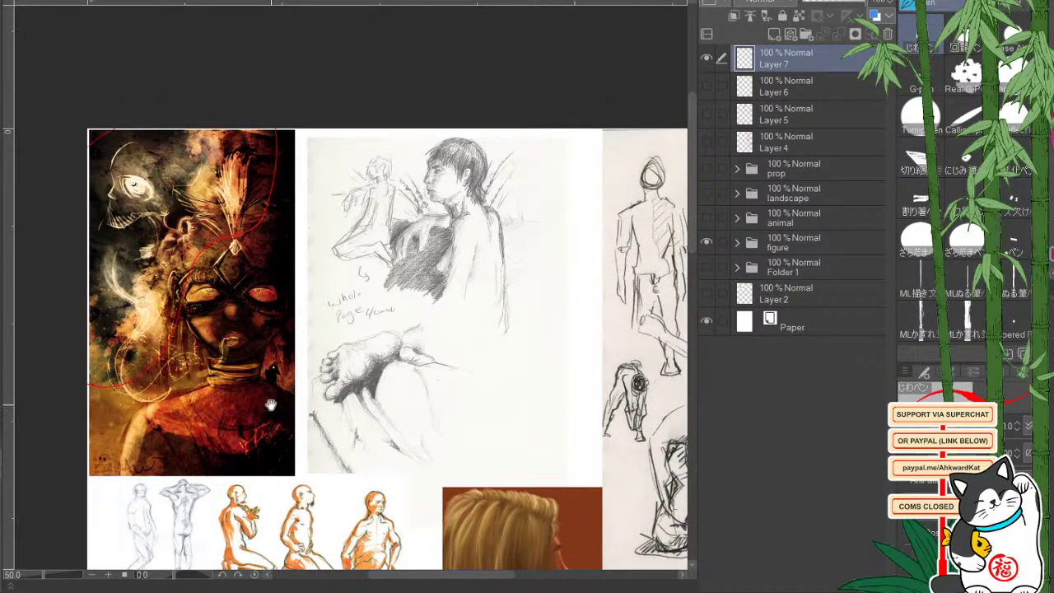
drag(240, 385, 280, 383)
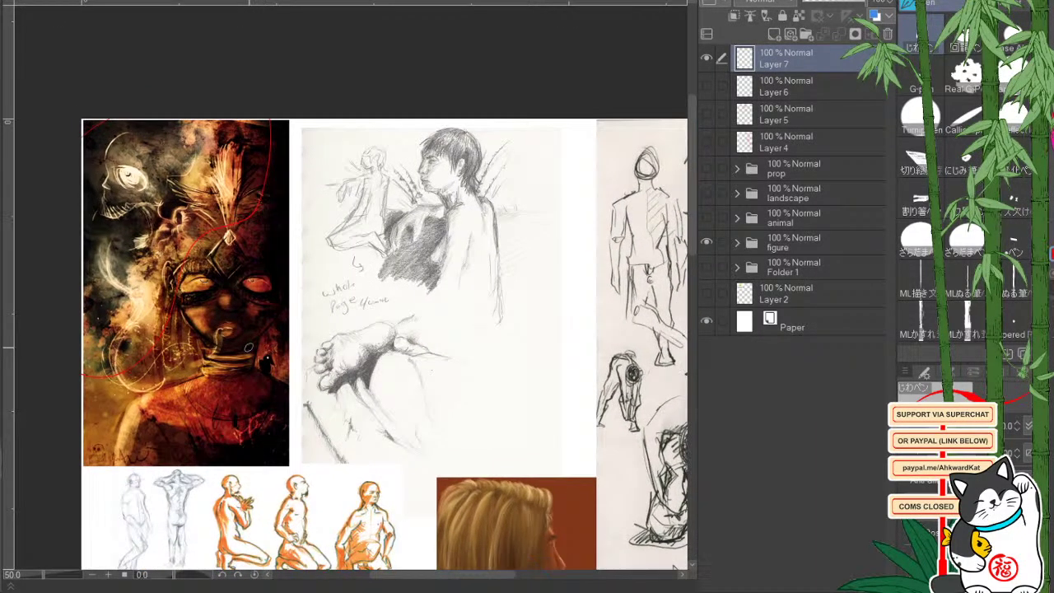
drag(216, 404, 178, 363)
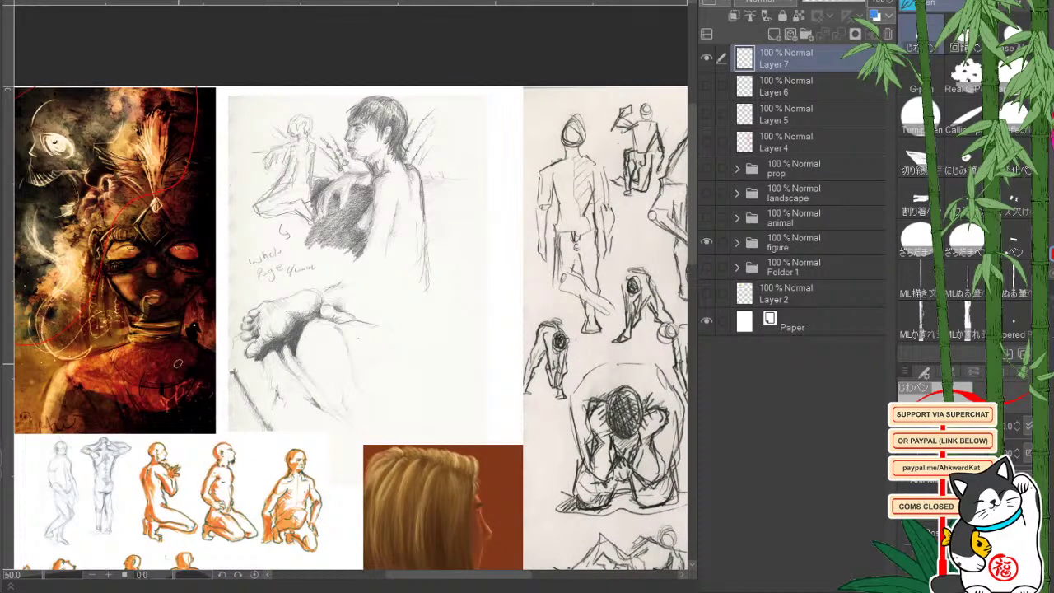
Circle the small seated figure sketch, draw red arrows toward the larger body and the foot study, and underline the handwritten note.
drag(282, 376, 240, 399)
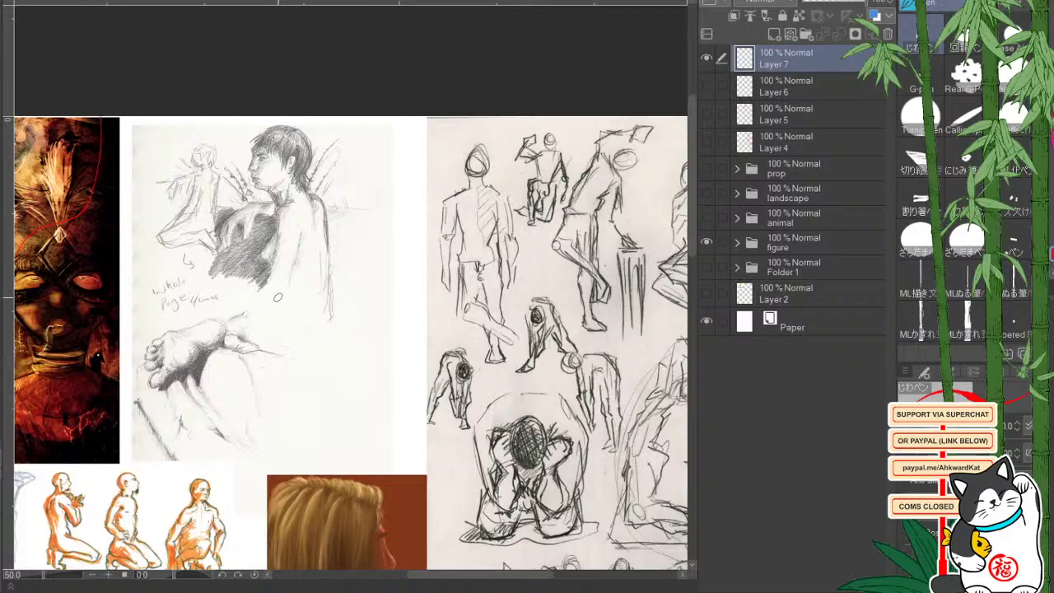
mouse_move(204, 153)
mouse_down()
mouse_move(138, 195)
mouse_move(216, 152)
mouse_up()
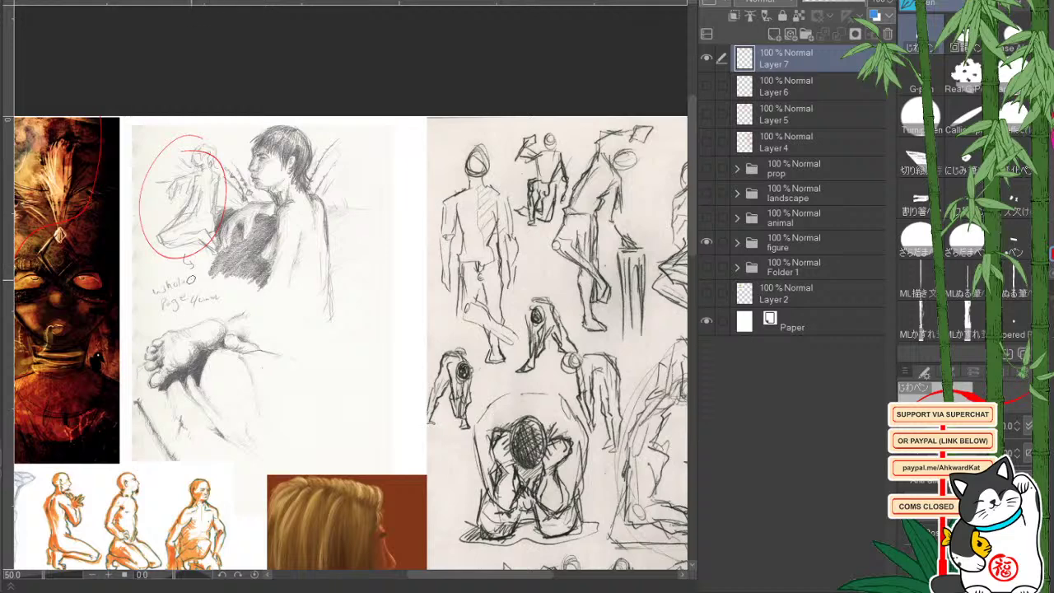
mouse_move(191, 280)
mouse_down()
mouse_move(246, 277)
mouse_move(228, 288)
mouse_move(275, 356)
mouse_move(252, 355)
mouse_move(261, 393)
mouse_up()
scroll(315, 376, up, 1)
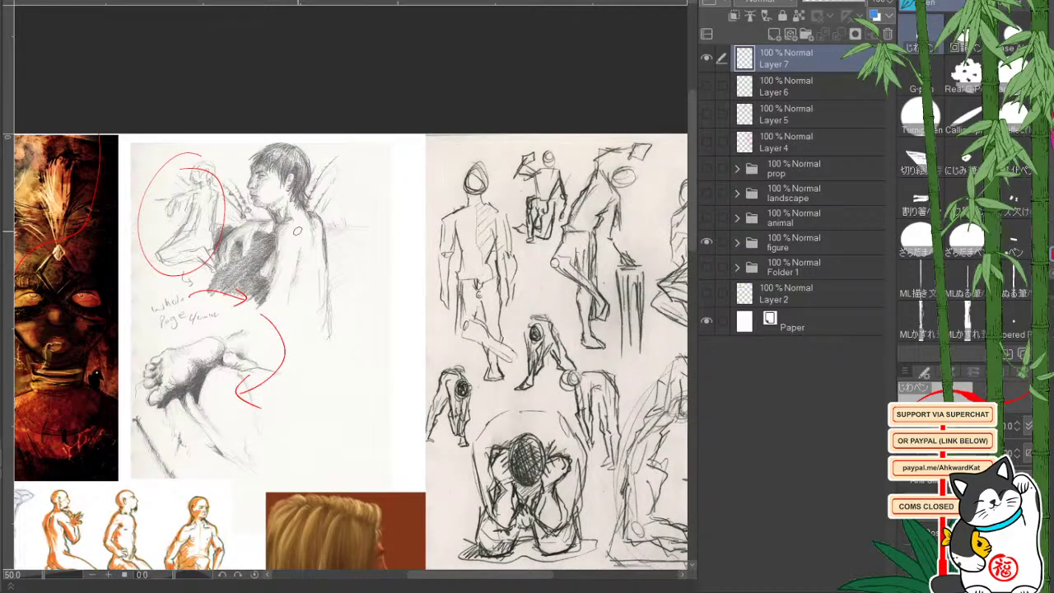
drag(146, 334, 234, 321)
Draw vertical red lines down the right edge of the gesture-drawing sheet where the figures meet the border.
drag(308, 401, 288, 388)
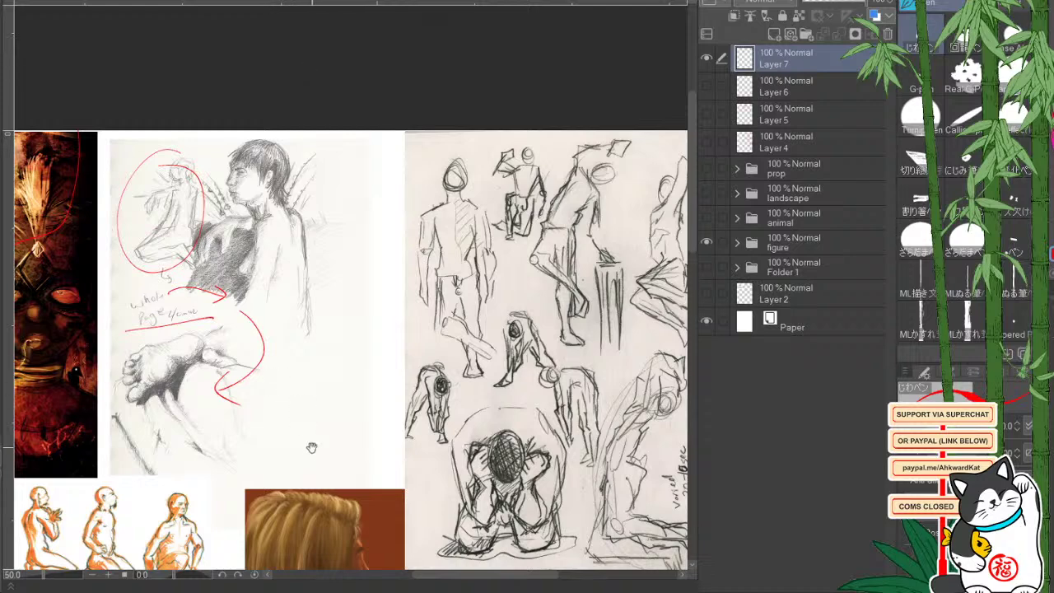
drag(317, 455, 369, 384)
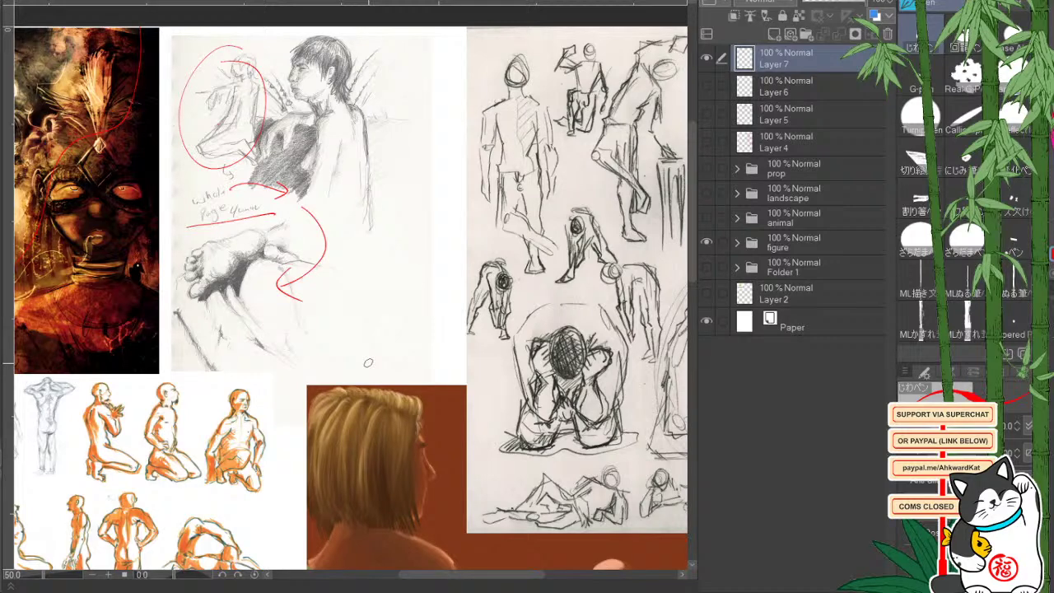
drag(392, 378, 285, 471)
drag(453, 392, 330, 452)
drag(456, 358, 414, 345)
drag(467, 270, 458, 233)
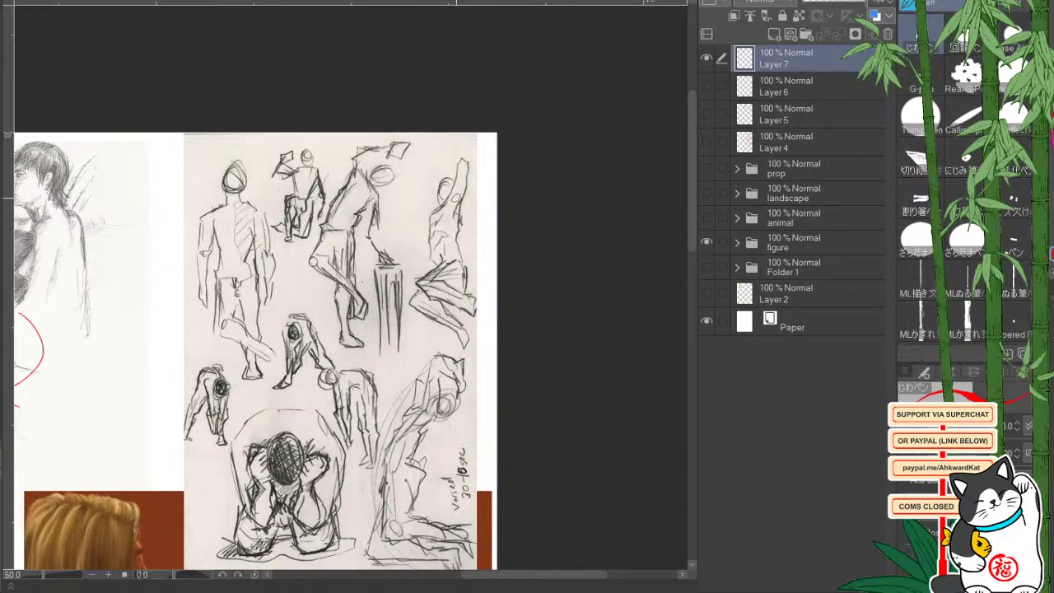
drag(475, 142, 477, 342)
mouse_move(475, 353)
mouse_down()
mouse_move(463, 195)
mouse_move(464, 393)
mouse_up()
drag(466, 217, 466, 394)
drag(452, 345, 445, 486)
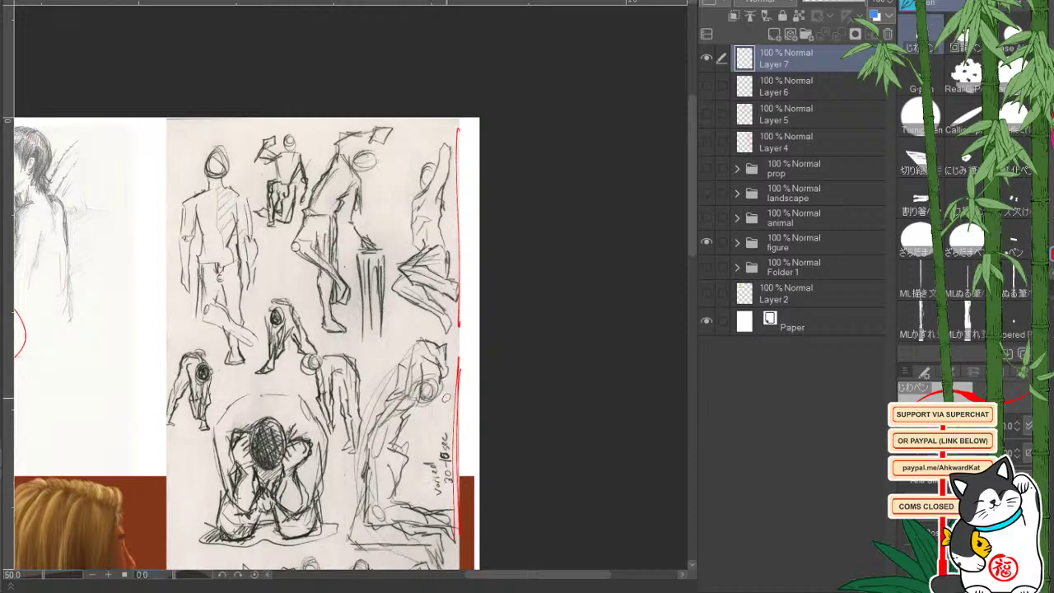
Trace the kneeling figure's curved back in red and draw a long line down the figure with the raised arm.
drag(380, 497, 430, 373)
mouse_move(442, 194)
mouse_down()
mouse_move(448, 167)
mouse_move(456, 305)
mouse_move(422, 274)
mouse_up()
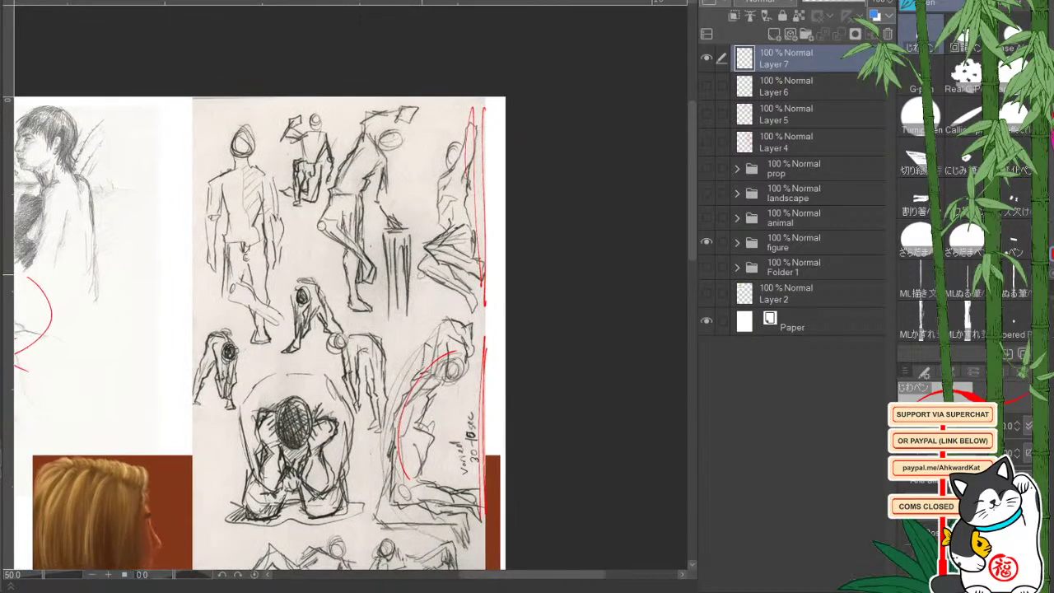
scroll(421, 273, up, 2)
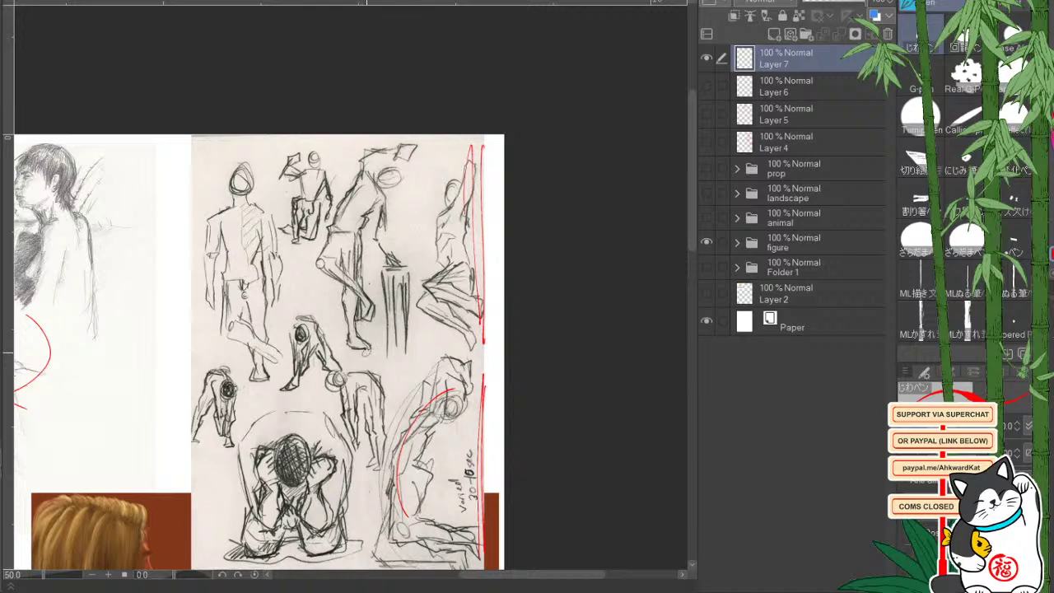
Mark the limbs of the three small bent-over gesture figures with short red strokes.
mouse_move(226, 401)
mouse_down()
mouse_move(247, 256)
mouse_move(242, 266)
mouse_move(280, 301)
mouse_move(188, 339)
mouse_up()
drag(274, 289, 285, 316)
drag(184, 347, 174, 364)
mouse_move(375, 335)
mouse_down()
mouse_move(372, 262)
mouse_move(334, 306)
mouse_up()
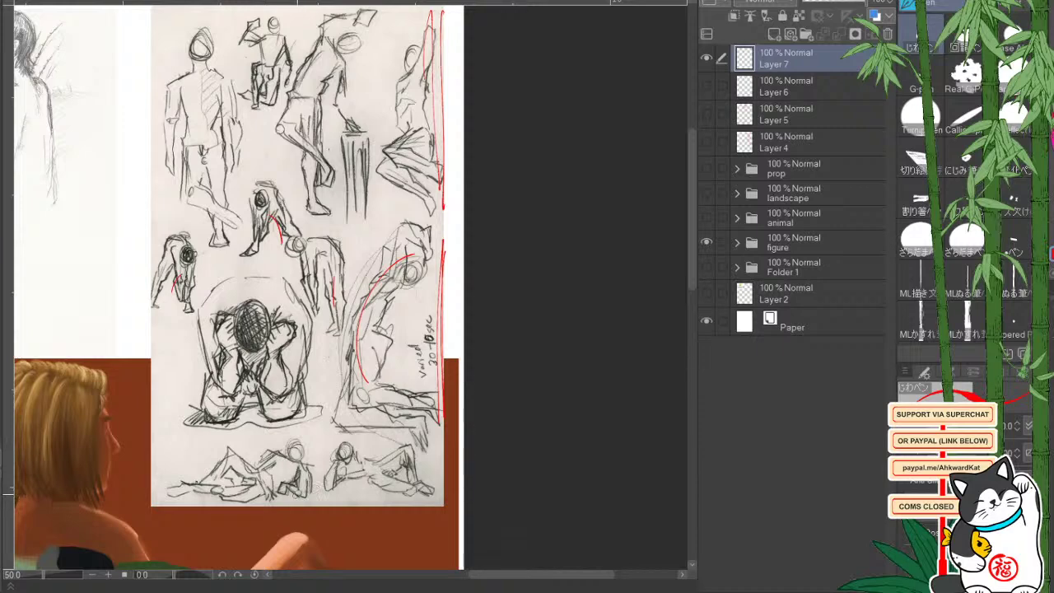
Draw a large red arc over the crouching figure holding its head, following the faint pencil contour around it.
drag(294, 494, 376, 490)
mouse_move(195, 309)
mouse_down()
mouse_move(293, 319)
mouse_move(305, 415)
mouse_up()
mouse_move(364, 247)
mouse_down()
mouse_move(321, 303)
mouse_move(354, 370)
mouse_up()
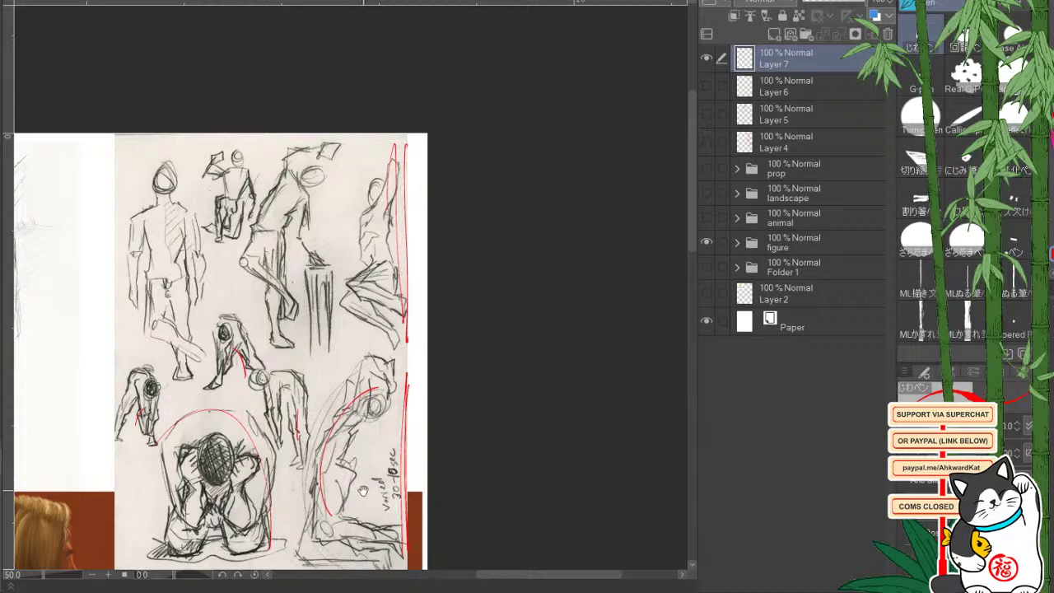
Draw a red line down the blonde seated woman's hair and a large red circle around her head.
drag(341, 371, 346, 445)
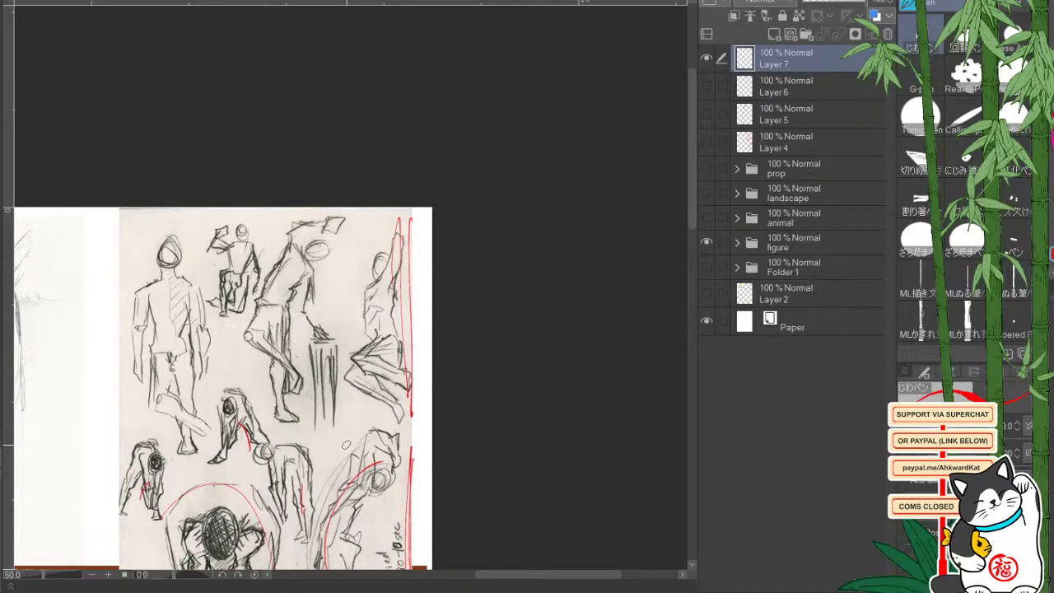
drag(324, 555, 339, 366)
drag(356, 527, 359, 321)
drag(258, 411, 408, 368)
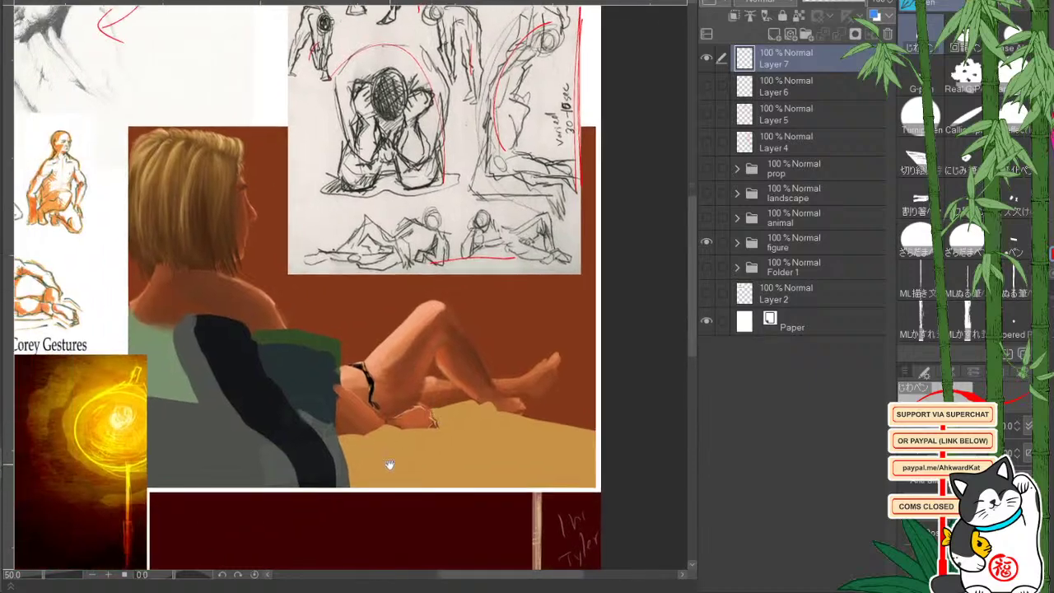
mouse_move(392, 453)
mouse_down()
mouse_move(381, 404)
mouse_move(410, 393)
mouse_up()
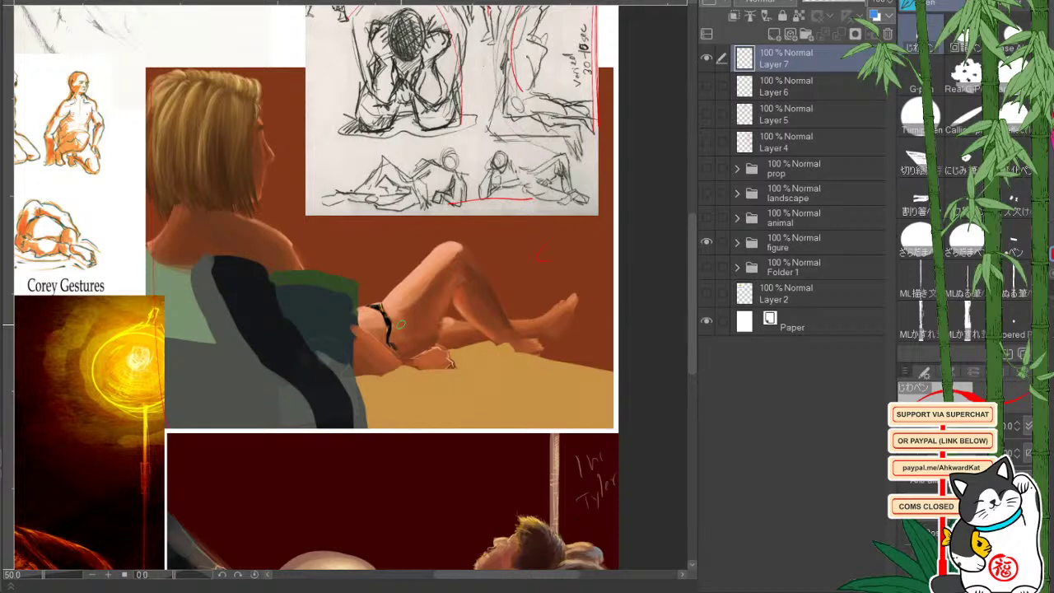
mouse_move(406, 445)
mouse_down()
mouse_move(427, 358)
mouse_move(397, 408)
mouse_up()
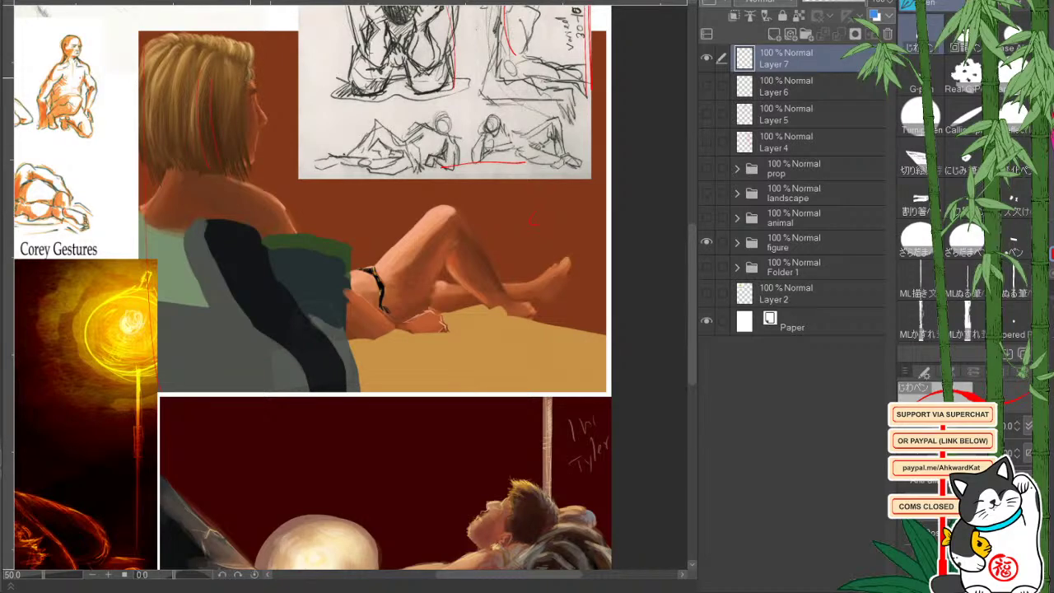
mouse_move(162, 11)
mouse_down()
mouse_move(267, 131)
mouse_move(177, 32)
mouse_up()
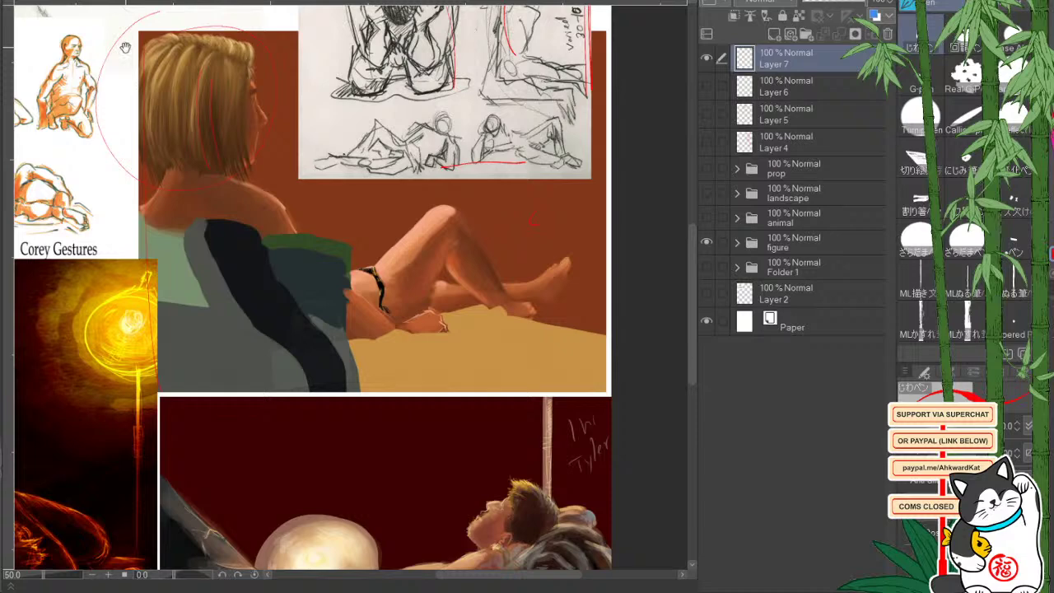
Trace the reclining figure's lower leg, thigh and hip in red in the same painting.
drag(126, 47, 159, 42)
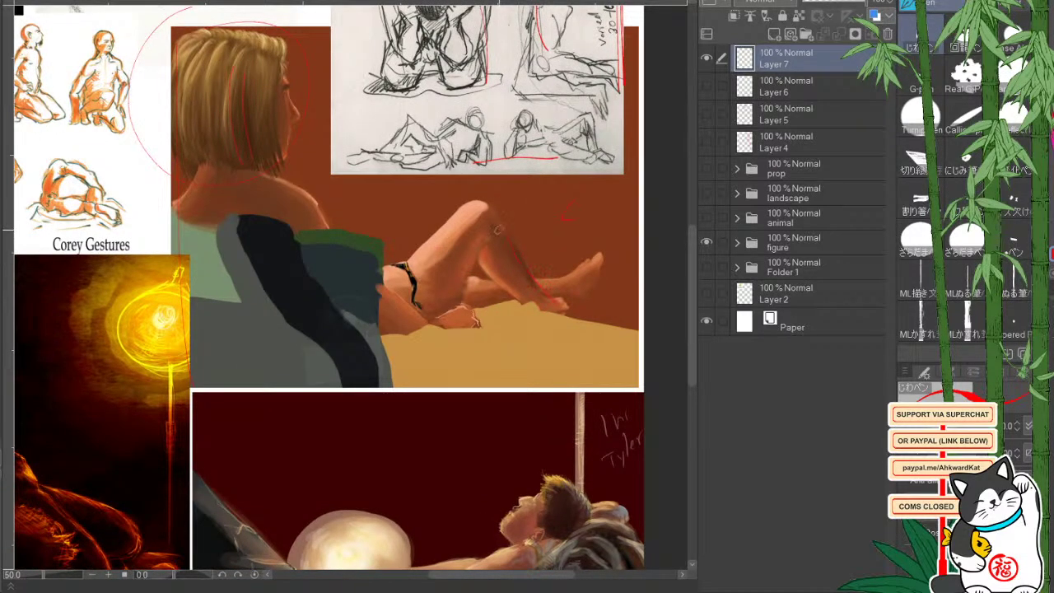
drag(500, 228, 564, 307)
mouse_move(409, 268)
mouse_down()
mouse_move(431, 239)
mouse_move(421, 324)
mouse_move(381, 286)
mouse_up()
Draw a long vertical red line between the Corey Gestures sheet and the painting of the seated woman.
drag(398, 239, 552, 269)
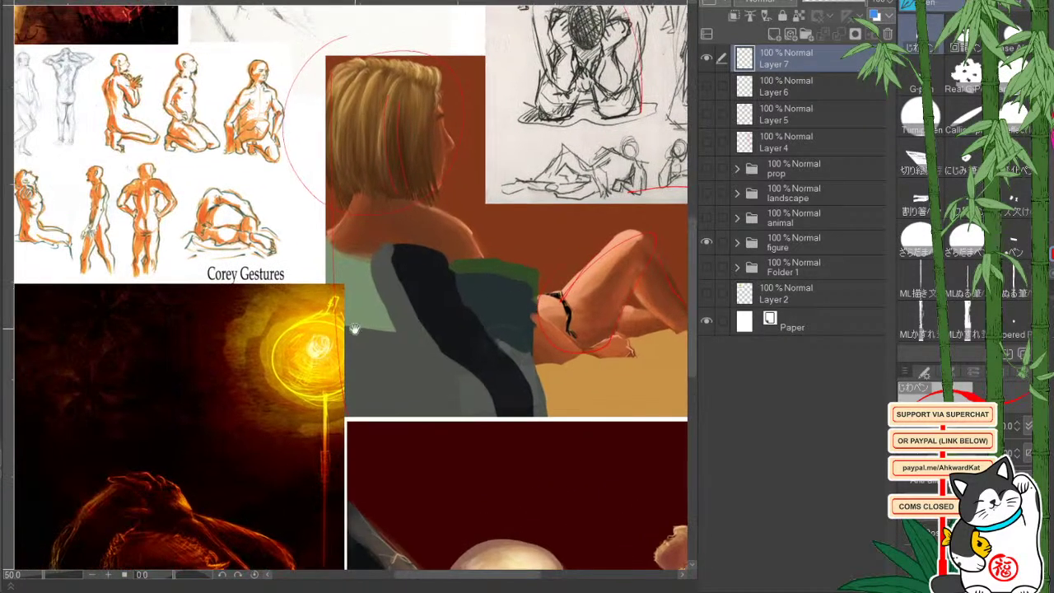
drag(354, 329, 513, 387)
drag(446, 410, 422, 436)
drag(435, 142, 432, 370)
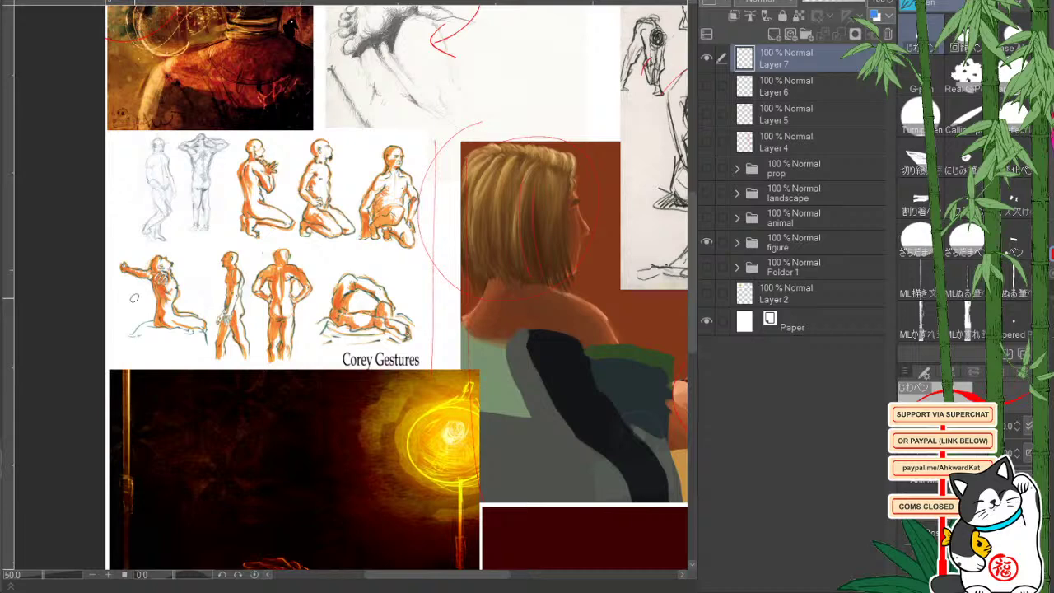
Circle the neck and the inner arm of the last kneeling figure in the top row of the Corey Gestures sheet.
drag(401, 351, 392, 353)
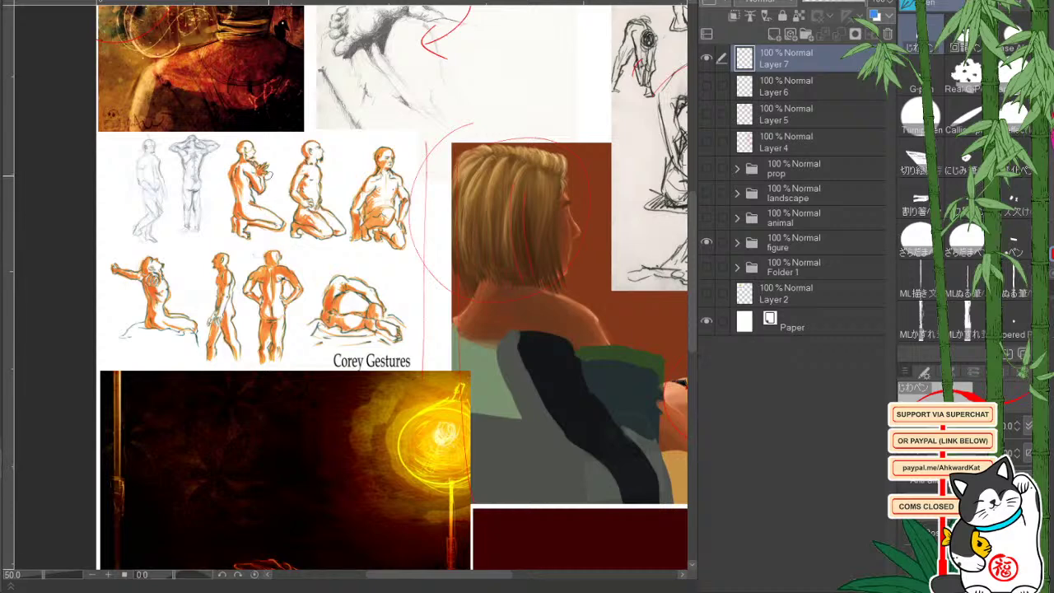
click(108, 575)
click(108, 575)
mouse_move(239, 412)
mouse_down()
mouse_move(323, 457)
mouse_move(368, 462)
mouse_move(237, 417)
mouse_up()
scroll(324, 385, up, 2)
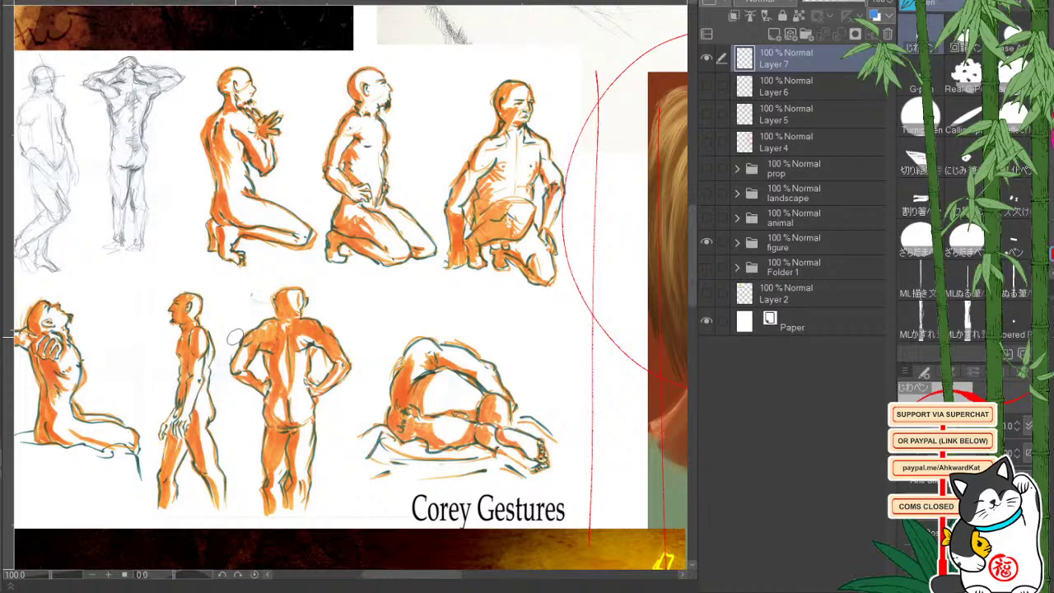
drag(235, 337, 182, 334)
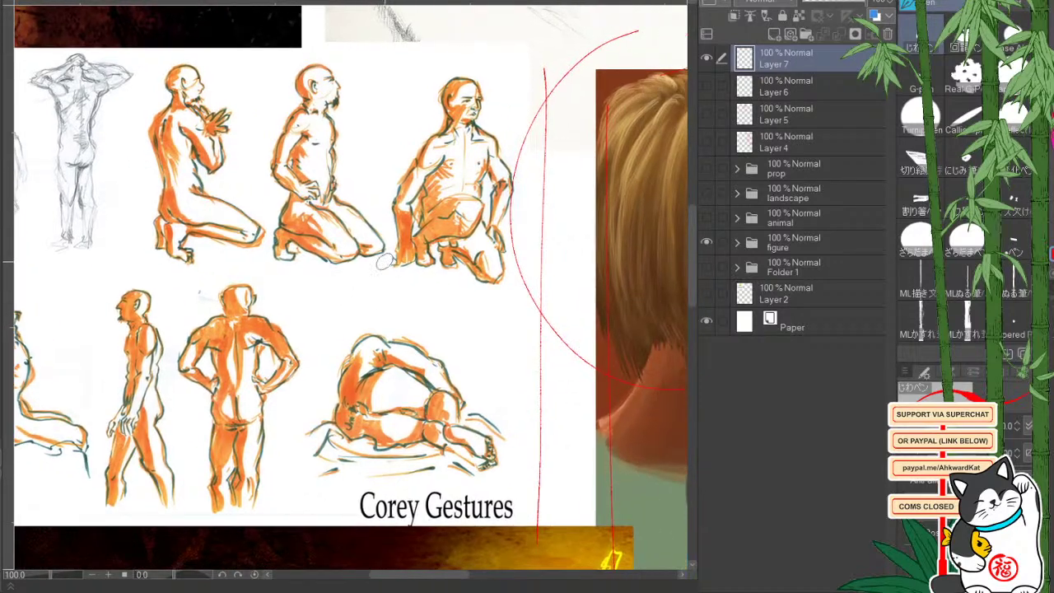
mouse_move(447, 111)
mouse_down()
mouse_move(457, 128)
mouse_move(446, 111)
mouse_up()
mouse_move(422, 184)
mouse_down()
mouse_move(412, 223)
mouse_move(432, 196)
mouse_move(444, 239)
mouse_up()
Trace the back of the head in red on the kneeling figure with the outstretched arm.
drag(265, 343, 478, 312)
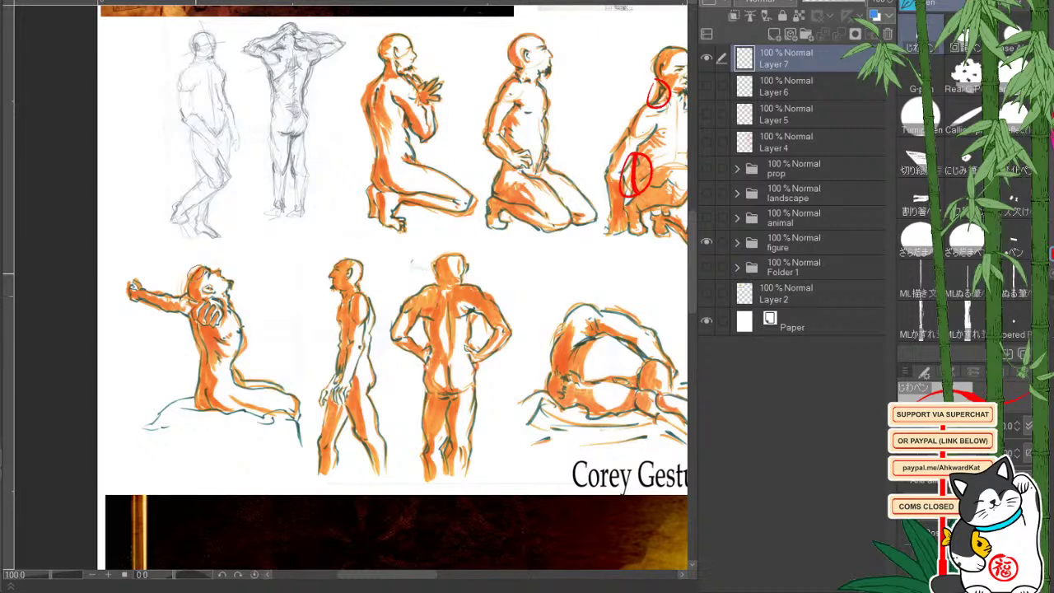
drag(196, 271, 188, 293)
mouse_move(200, 267)
mouse_down()
mouse_move(185, 293)
mouse_move(200, 264)
mouse_up()
Examine the orange-shaded figures on the Corey Gestures sheet up close and at 50% zoom.
drag(389, 435, 281, 362)
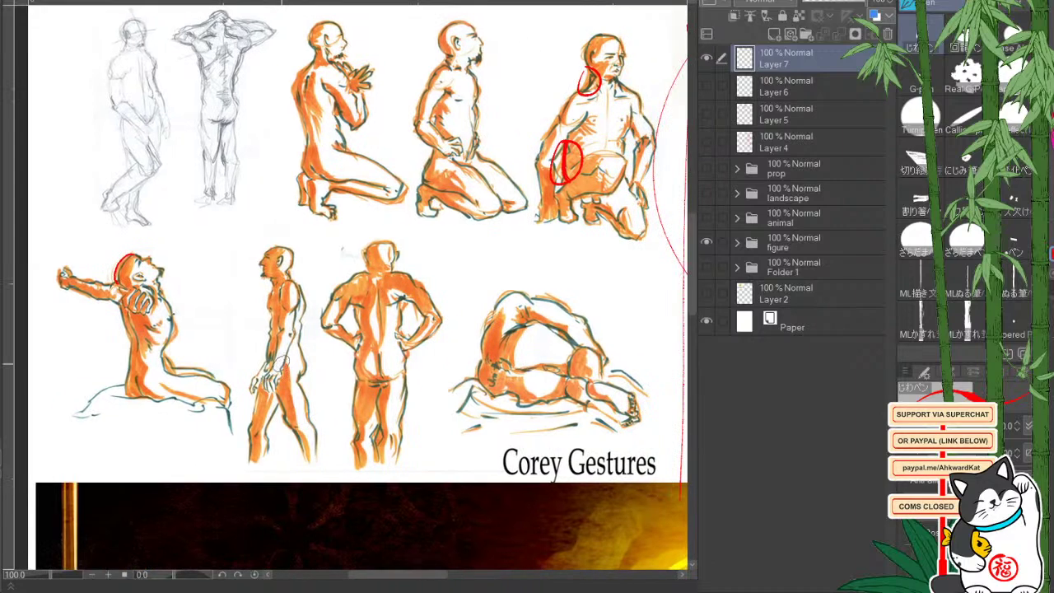
drag(428, 427, 406, 407)
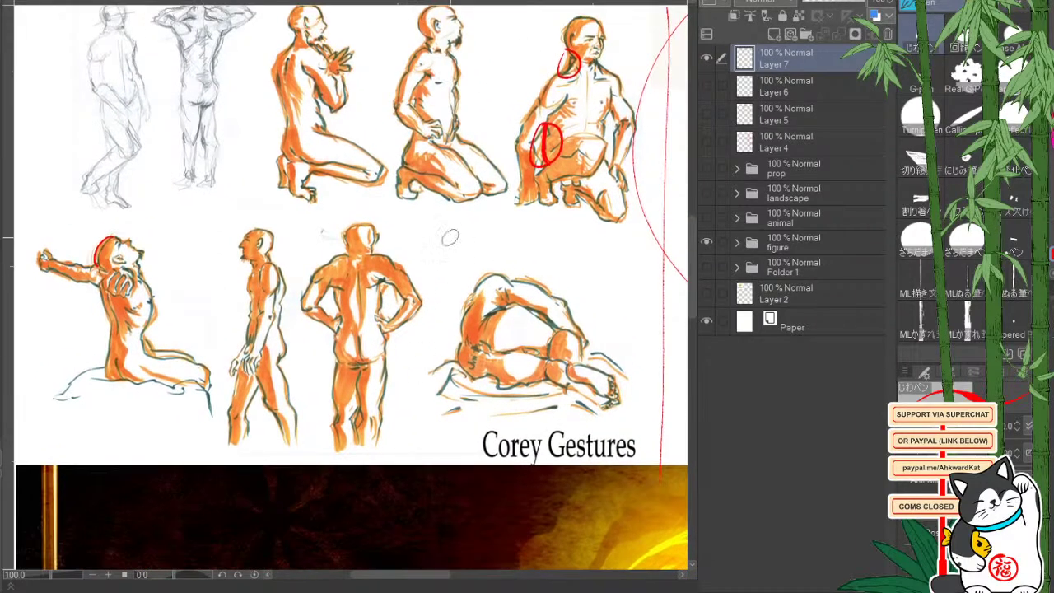
mouse_move(450, 238)
mouse_down()
mouse_move(408, 325)
mouse_move(424, 338)
mouse_move(414, 353)
mouse_up()
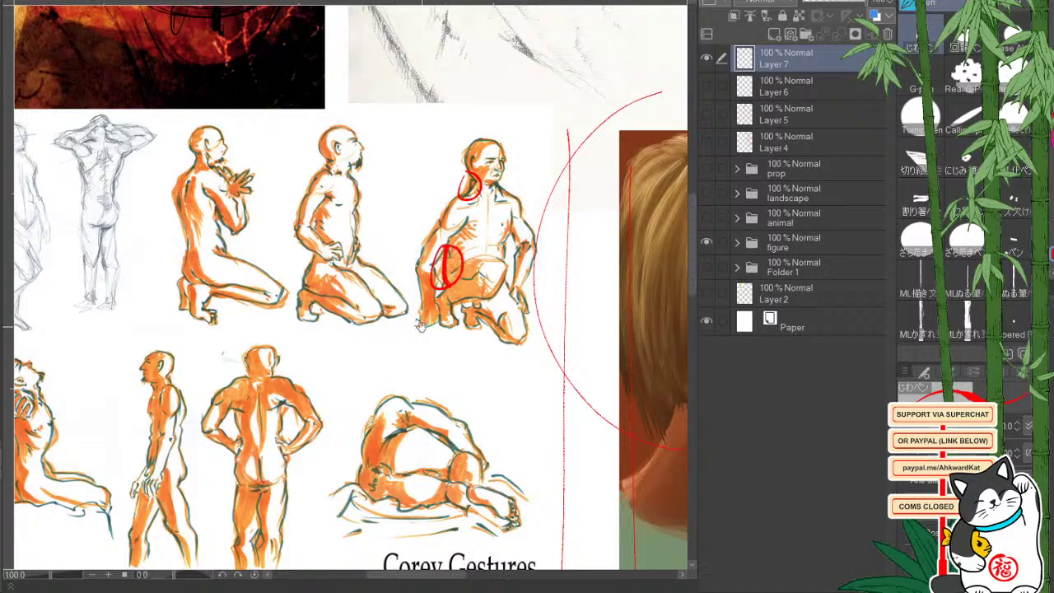
drag(478, 366, 460, 305)
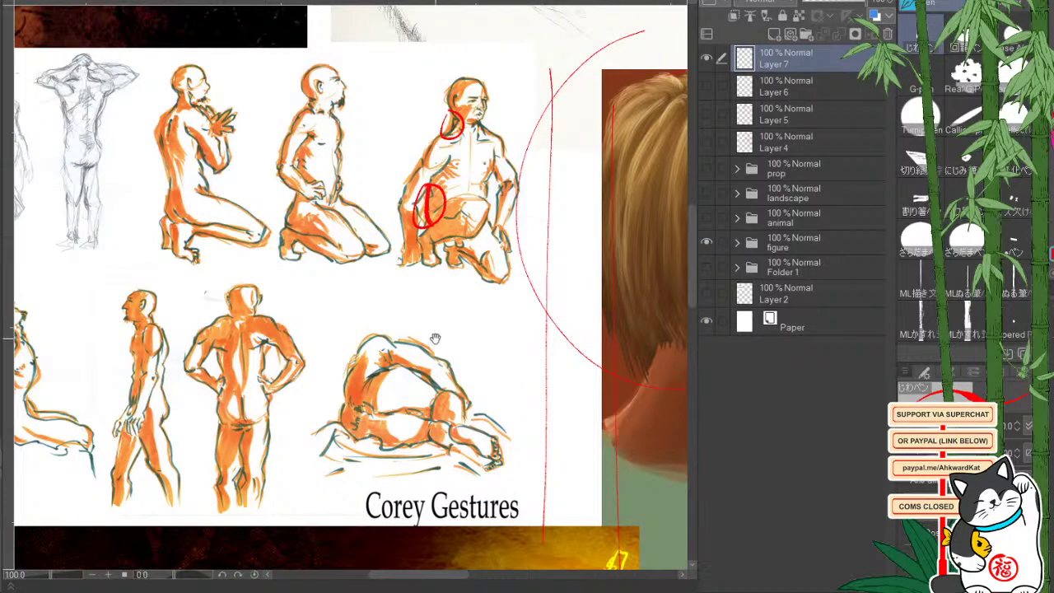
drag(434, 339, 486, 425)
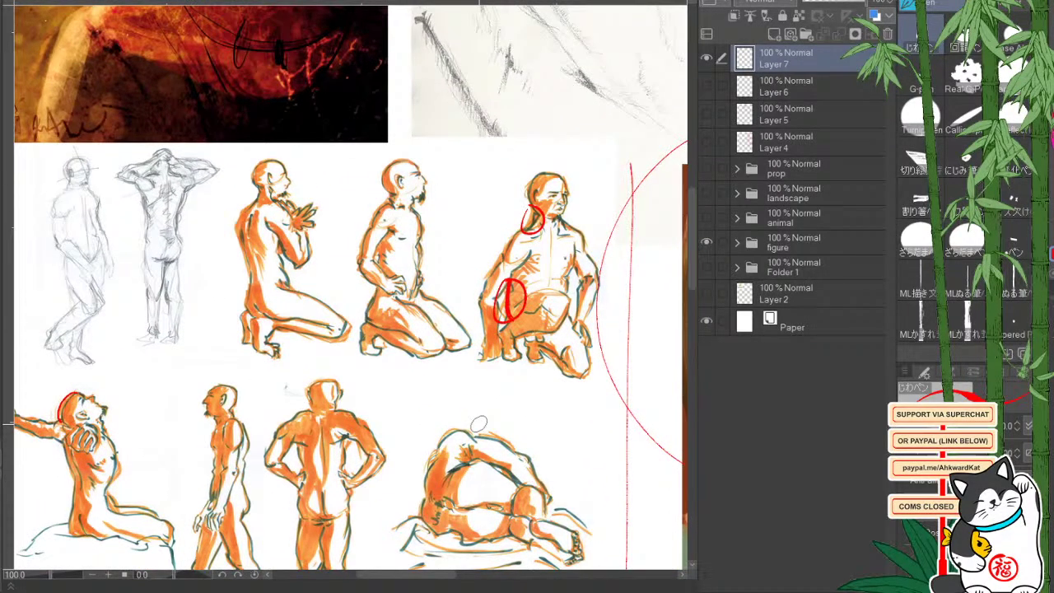
click(90, 576)
click(91, 575)
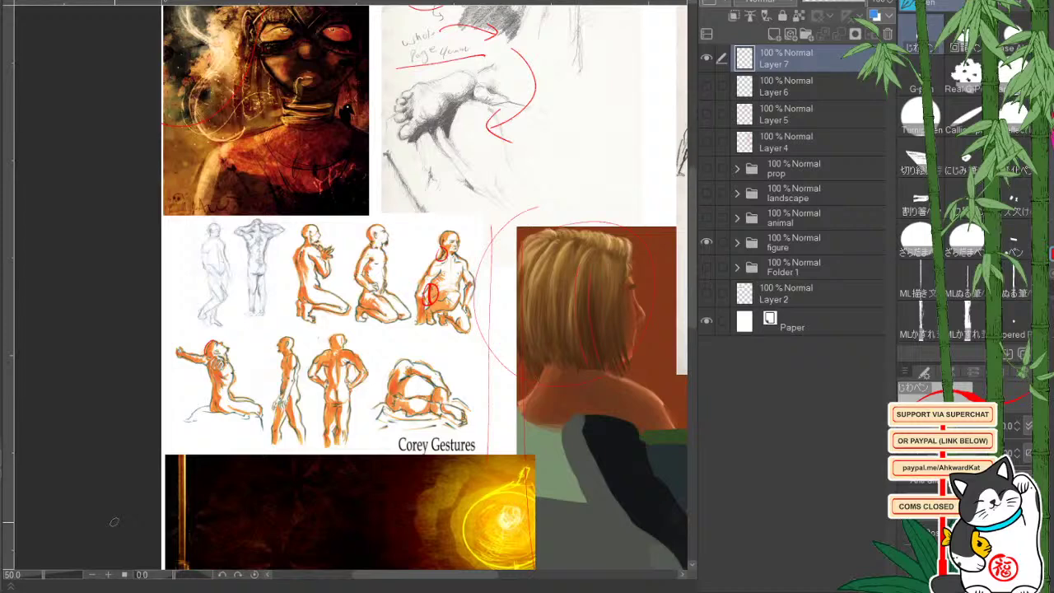
drag(411, 354, 360, 358)
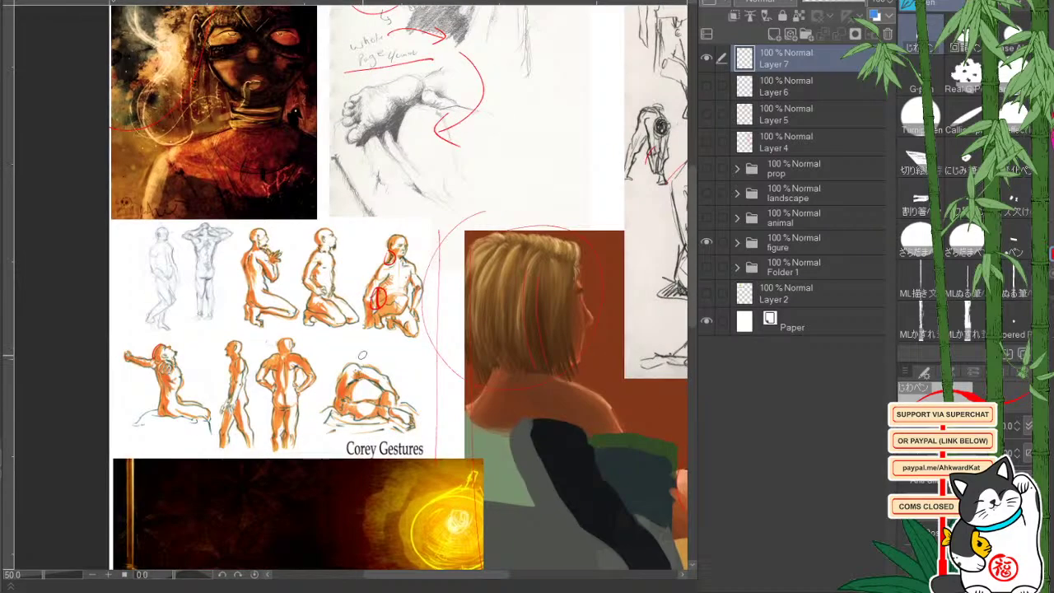
drag(434, 450, 402, 457)
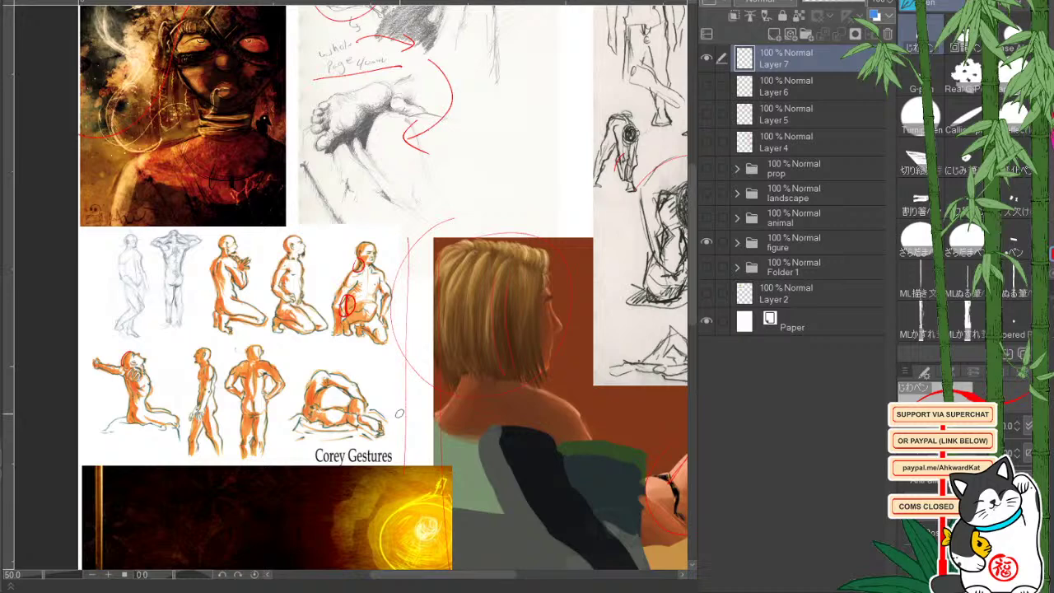
Try a large red ellipse around the crouching figure in the dark lamp-lit painting and undo it.
drag(436, 428, 362, 311)
drag(395, 487, 434, 354)
drag(417, 471, 454, 365)
drag(447, 450, 444, 396)
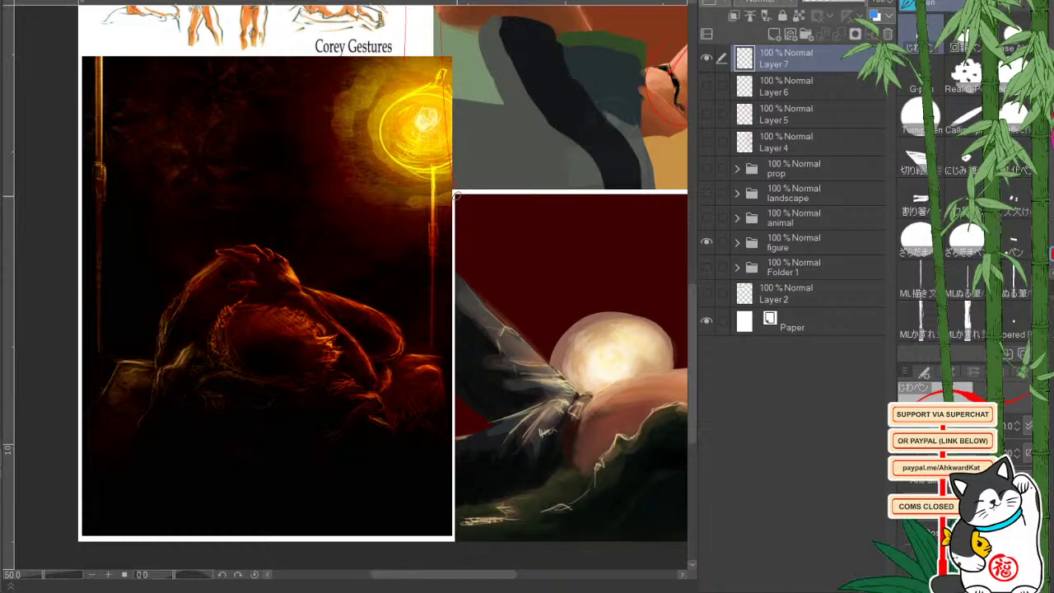
mouse_move(280, 236)
mouse_down()
mouse_move(144, 395)
mouse_move(173, 258)
mouse_up()
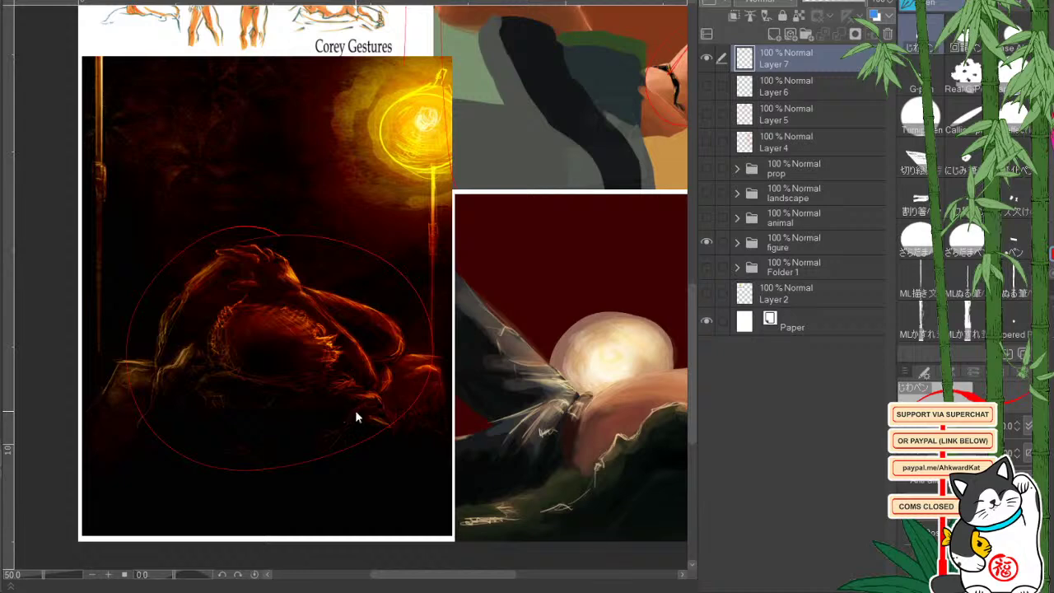
key(ctrl+z)
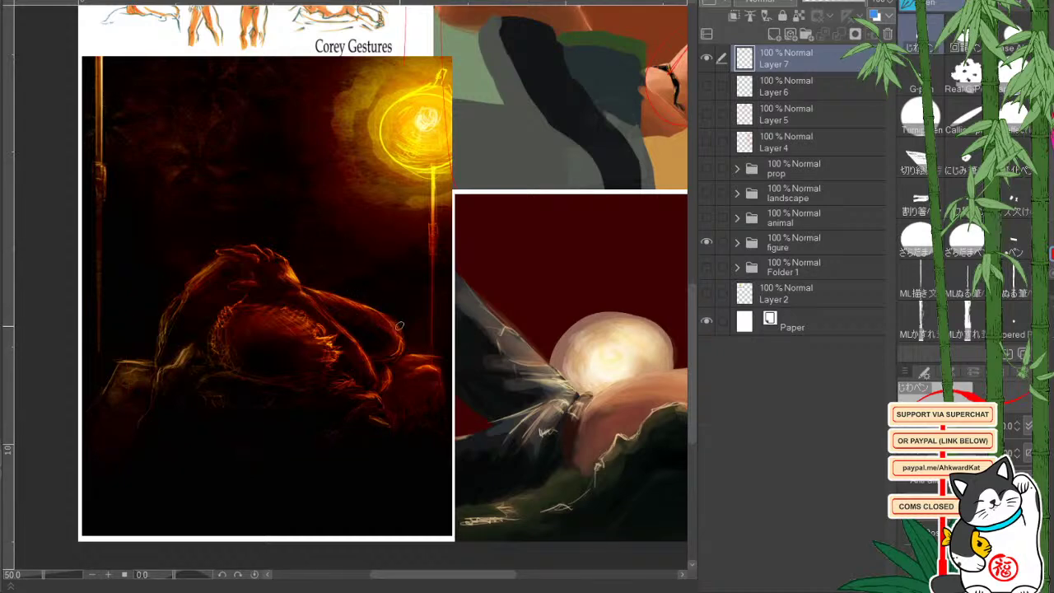
Try a red contour over the crouching figure's back and a vertical line along the lamp post, and undo both.
mouse_move(404, 303)
mouse_down()
mouse_move(210, 218)
mouse_move(136, 378)
mouse_up()
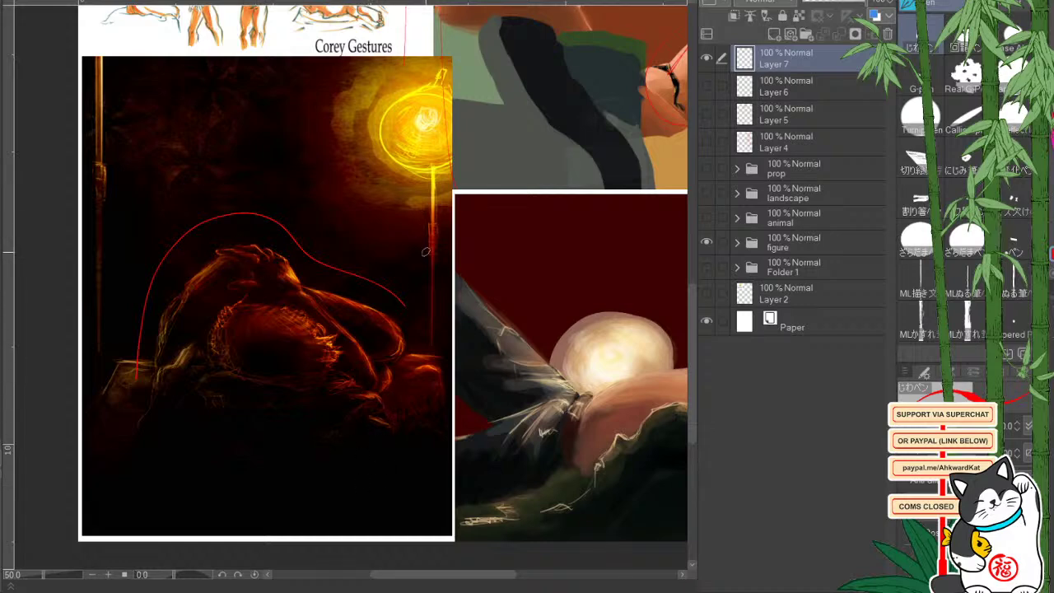
drag(428, 194, 423, 339)
key(ctrl+z)
key(ctrl+z)
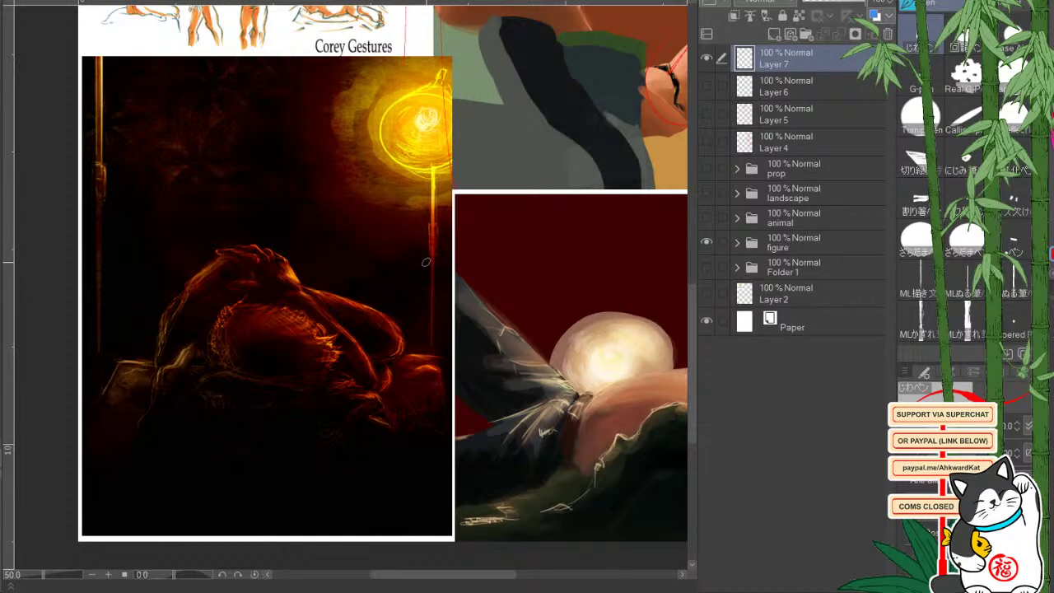
Try red marks around the dark upper background and the glowing lamp, and undo them.
mouse_move(105, 146)
mouse_down()
mouse_move(194, 74)
mouse_move(107, 161)
mouse_up()
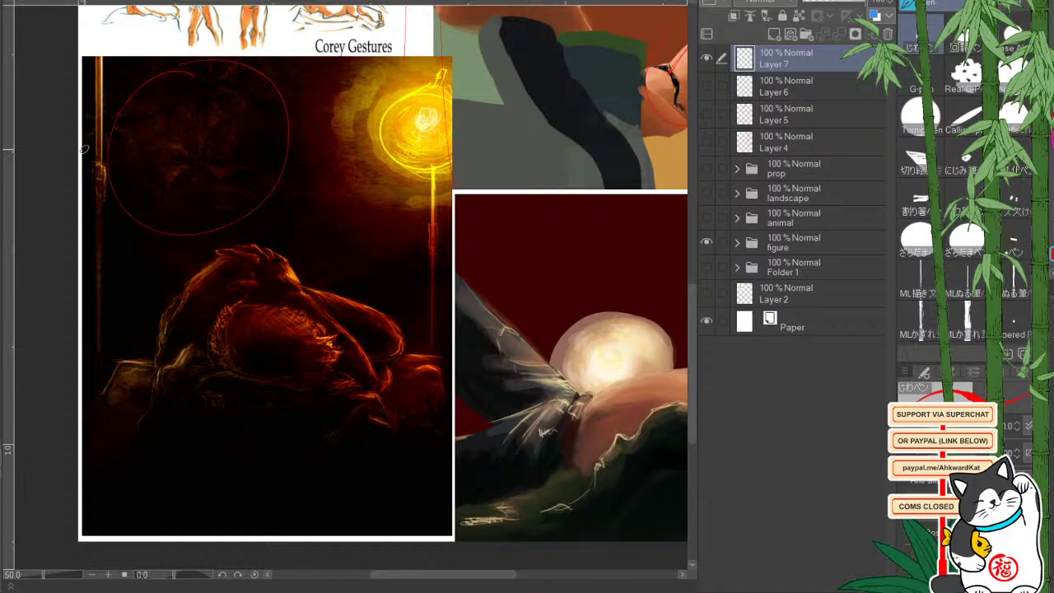
key(ctrl+z)
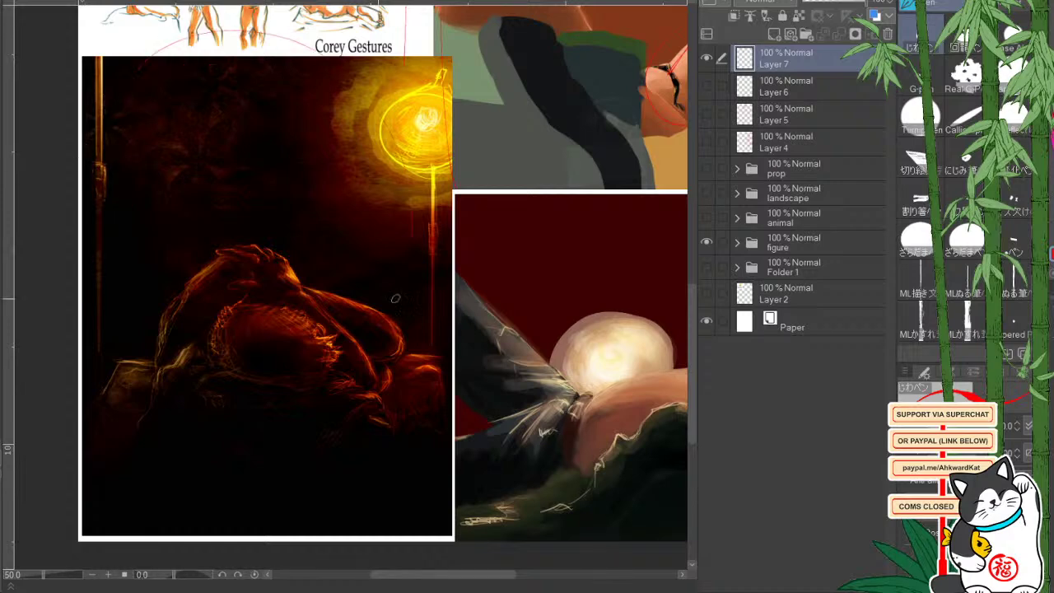
mouse_move(361, 60)
mouse_down()
mouse_move(434, 249)
mouse_move(500, 216)
mouse_up()
mouse_move(395, 89)
mouse_down()
mouse_move(348, 134)
mouse_move(413, 205)
mouse_up()
key(ctrl+z)
Write "Rim lighting" in red above the reclining man in the painting with the glowing orb.
drag(369, 442, 259, 423)
drag(265, 386, 150, 375)
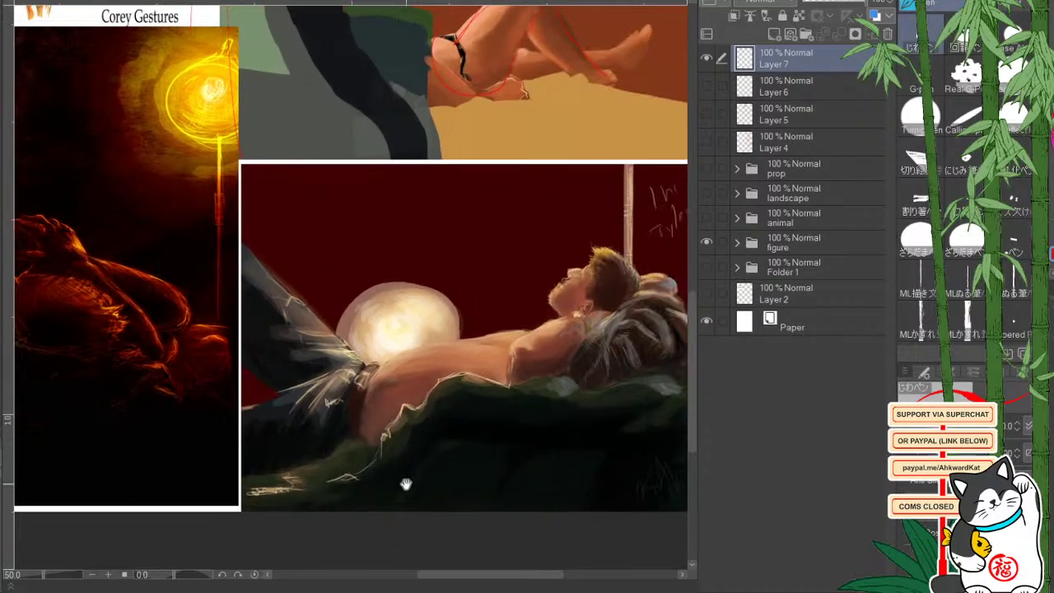
drag(404, 485, 294, 480)
drag(468, 447, 409, 475)
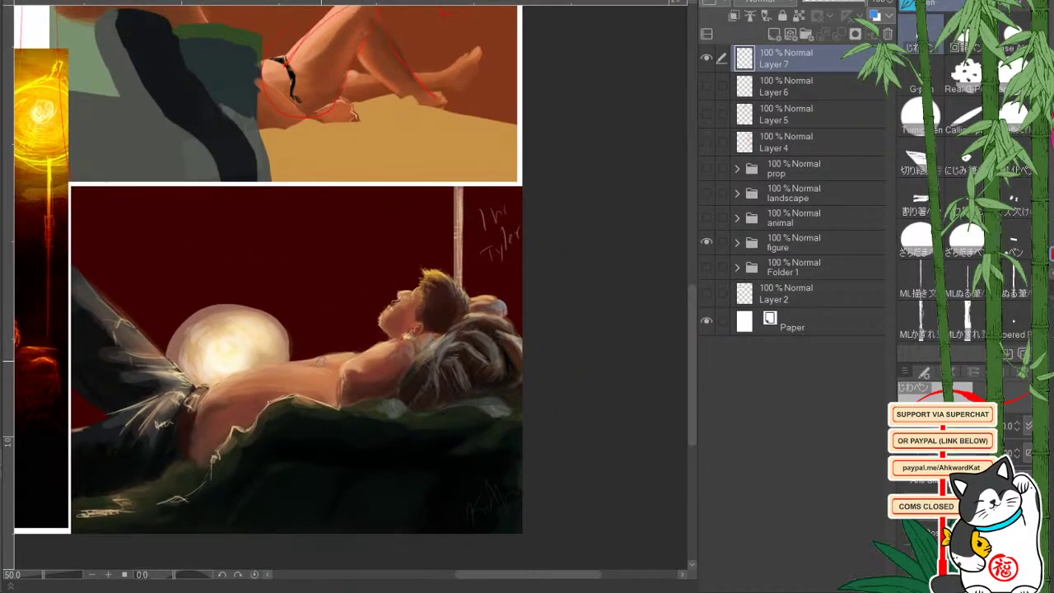
drag(371, 422, 367, 416)
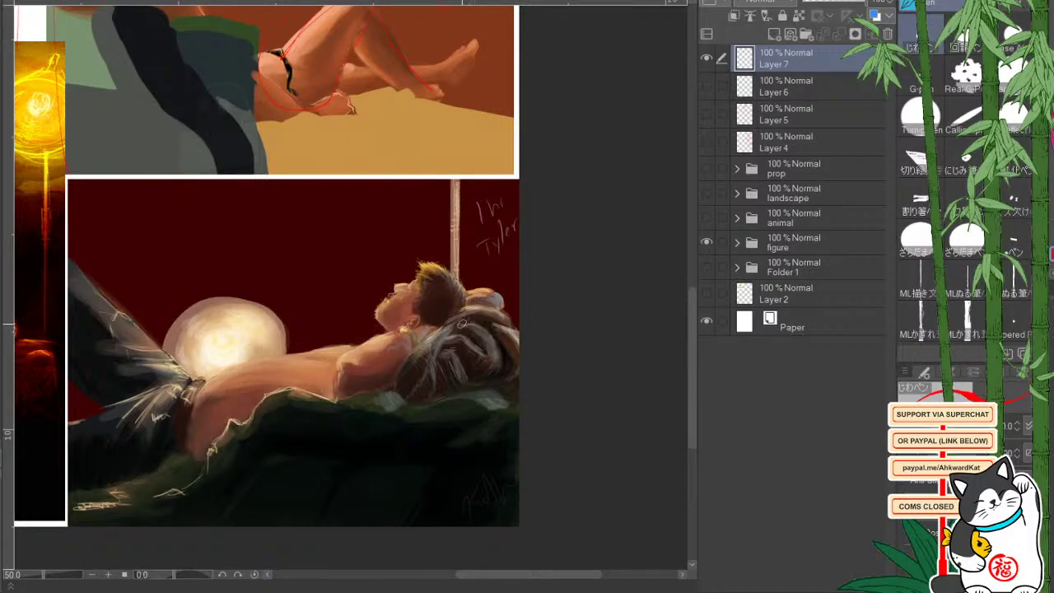
drag(310, 431, 376, 409)
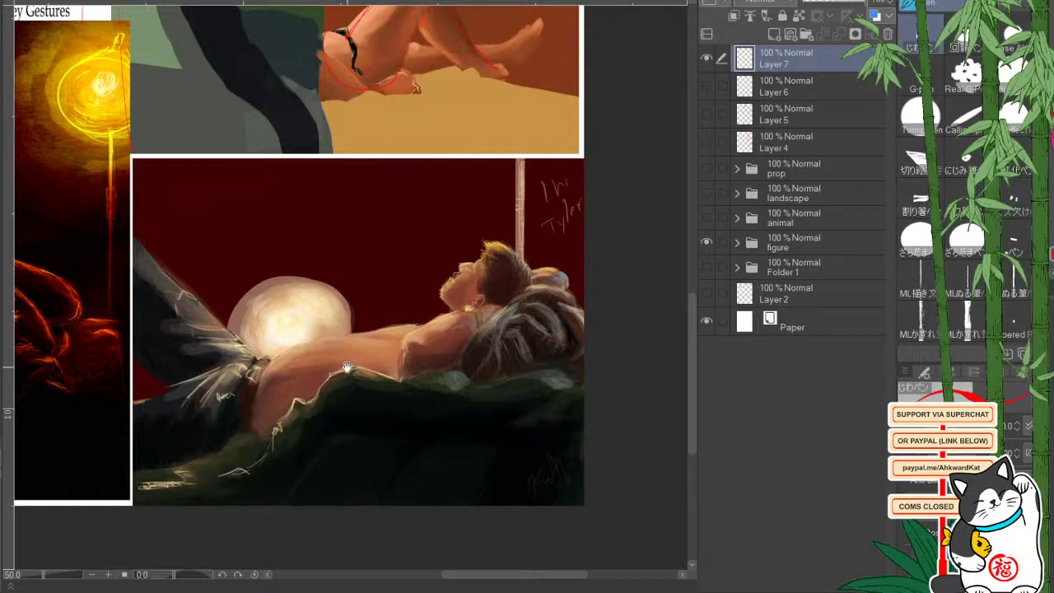
drag(348, 368, 412, 371)
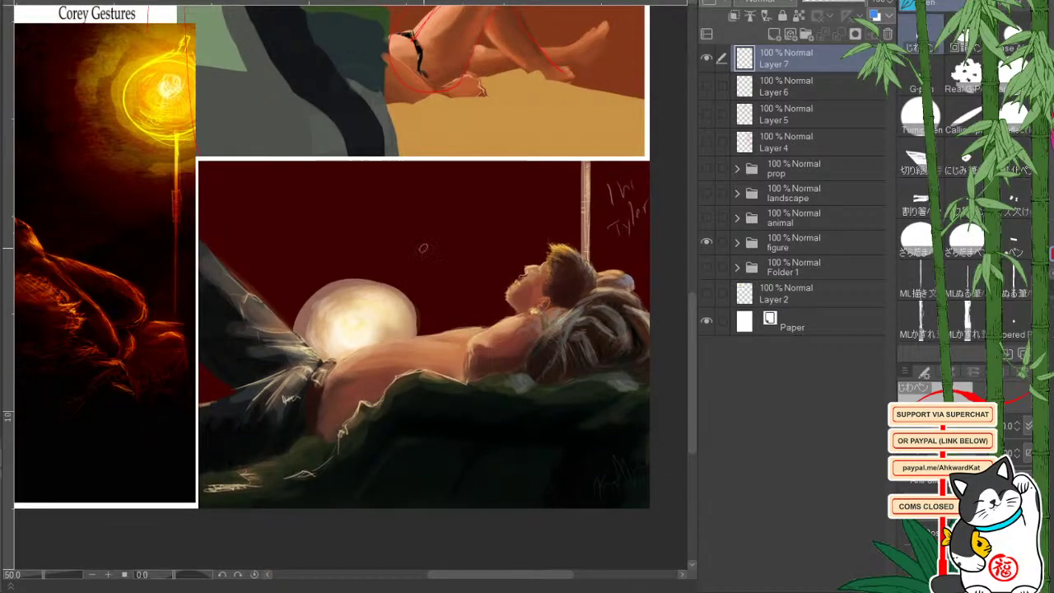
mouse_move(372, 196)
mouse_down()
mouse_move(384, 233)
mouse_move(381, 211)
mouse_move(404, 219)
mouse_move(412, 199)
mouse_move(485, 182)
mouse_move(473, 188)
mouse_move(484, 203)
mouse_move(484, 173)
mouse_move(501, 182)
mouse_move(529, 165)
mouse_move(541, 173)
mouse_move(506, 224)
mouse_up()
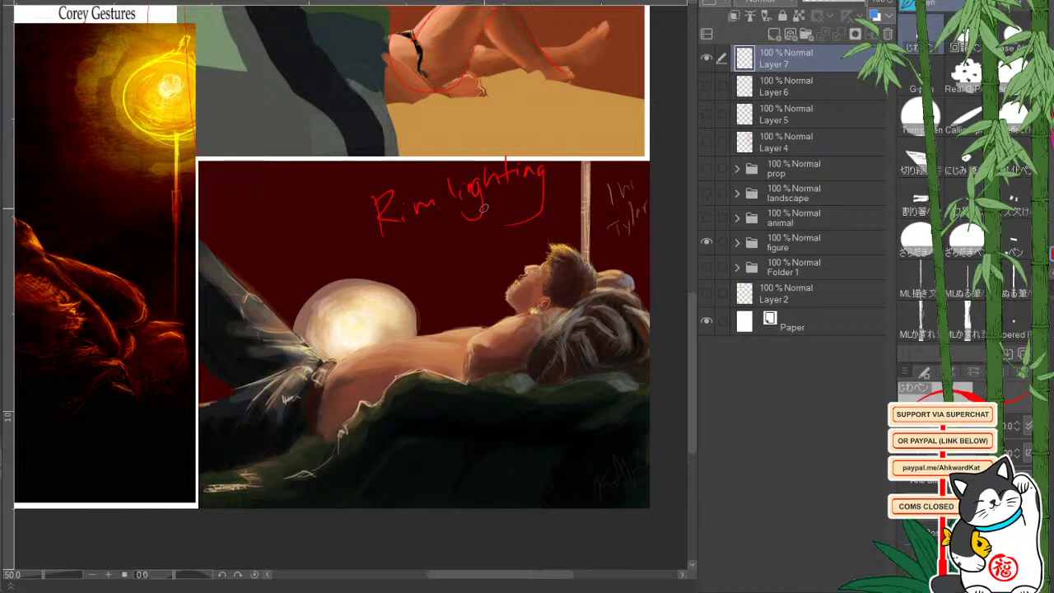
drag(428, 394, 438, 453)
click(91, 574)
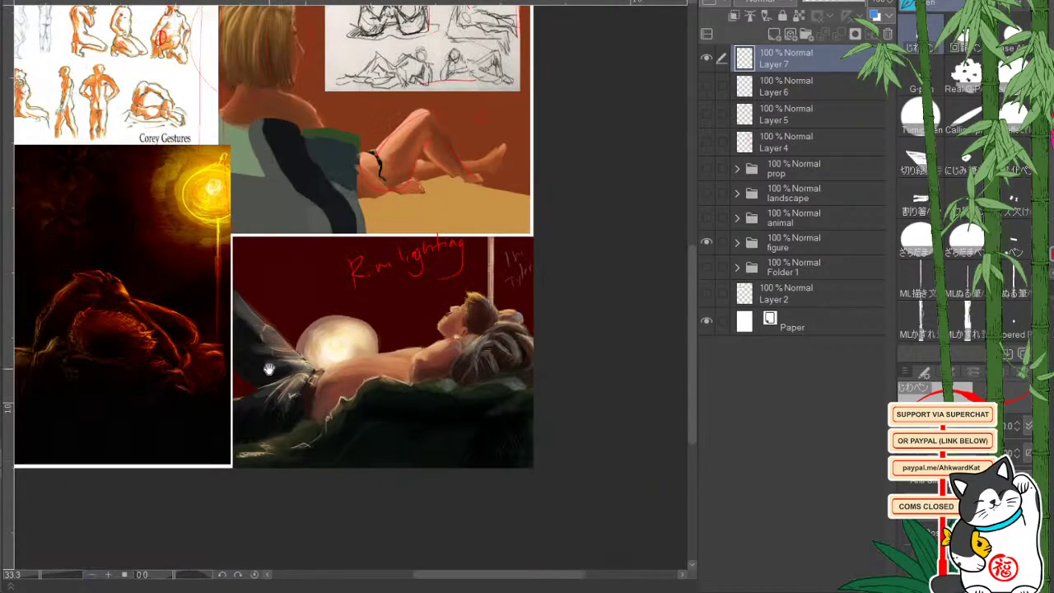
drag(269, 369, 346, 468)
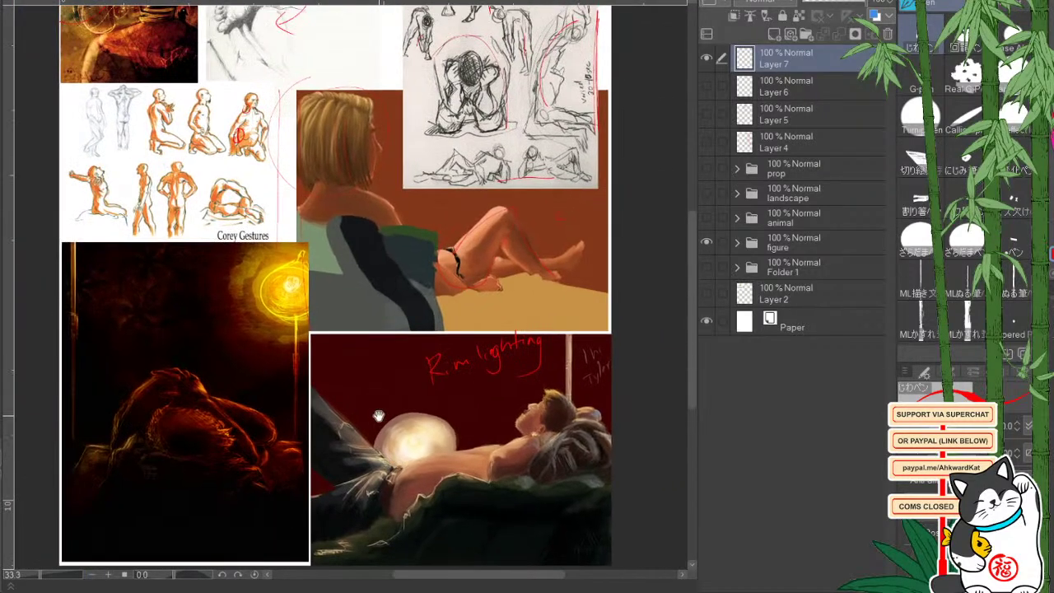
Hide the figure folder and the red notes on Layer 7, and show the prop folder's artwork.
click(96, 576)
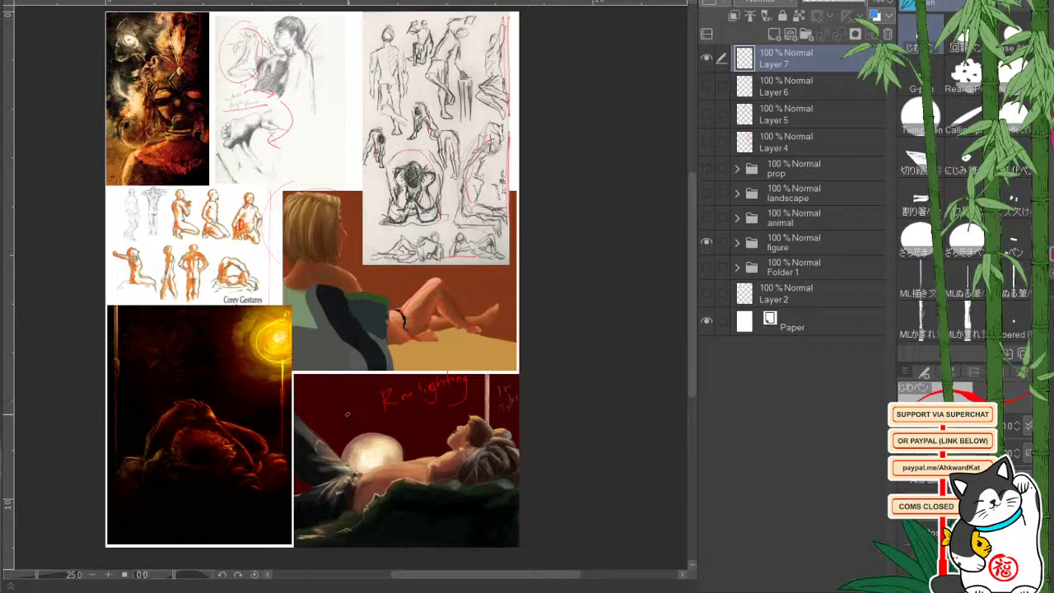
click(708, 242)
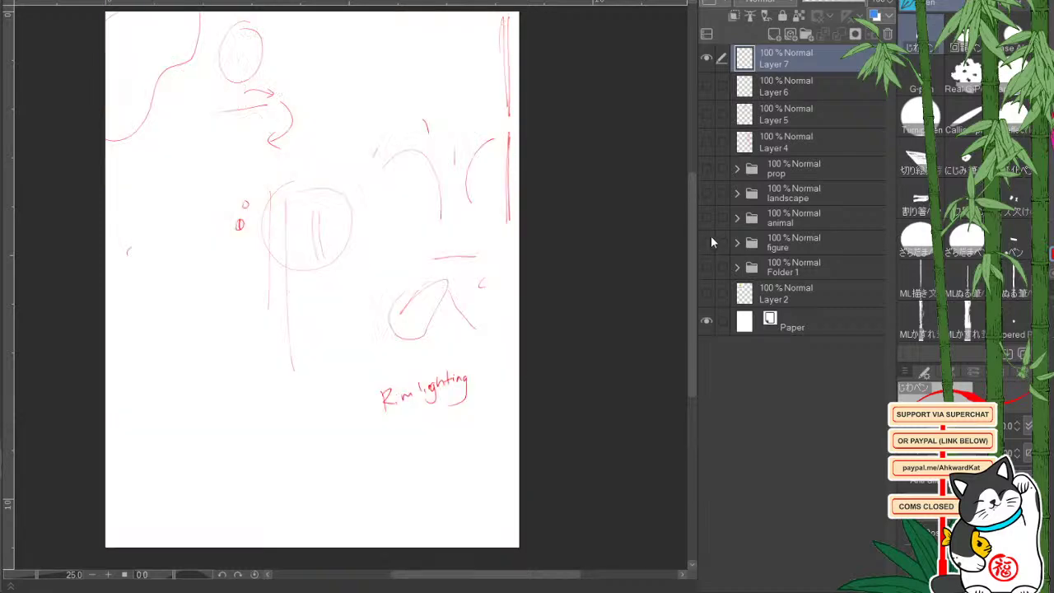
click(708, 58)
click(709, 169)
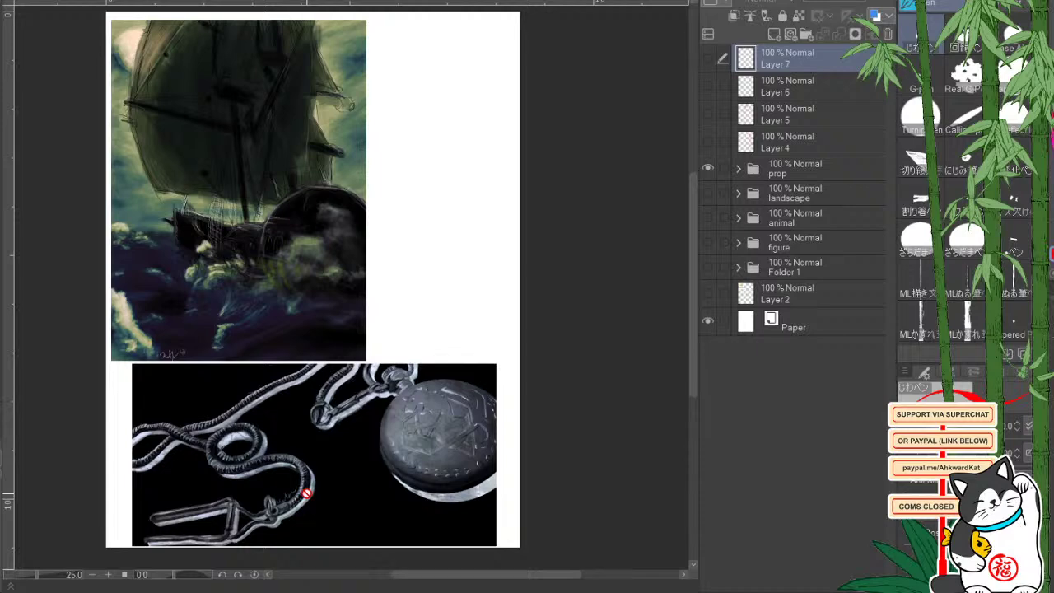
Review the landscape page in place of the prop page, and switch the visible folder to animal.
click(707, 168)
click(707, 193)
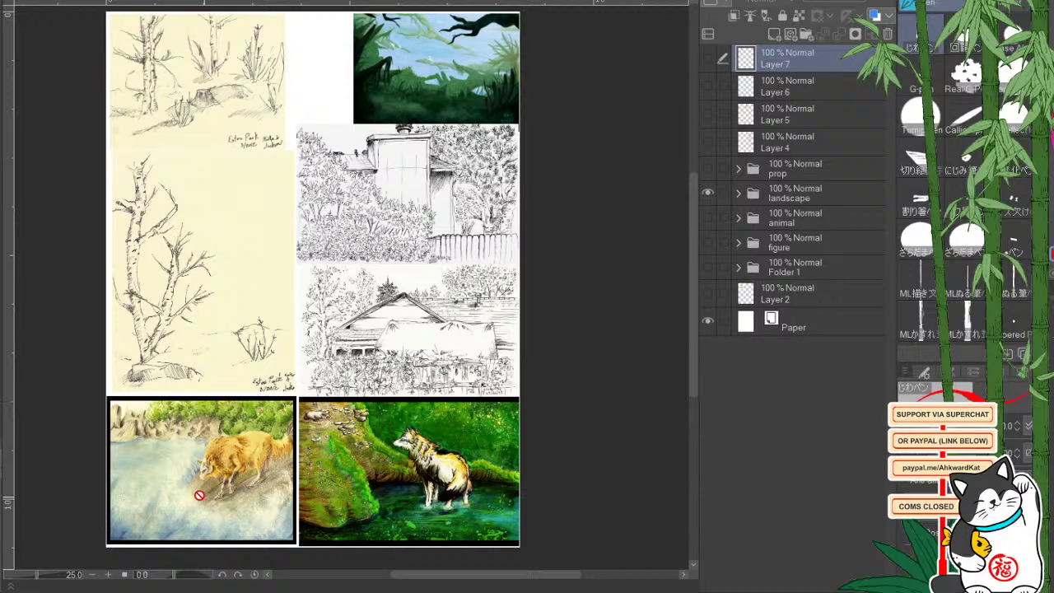
click(707, 193)
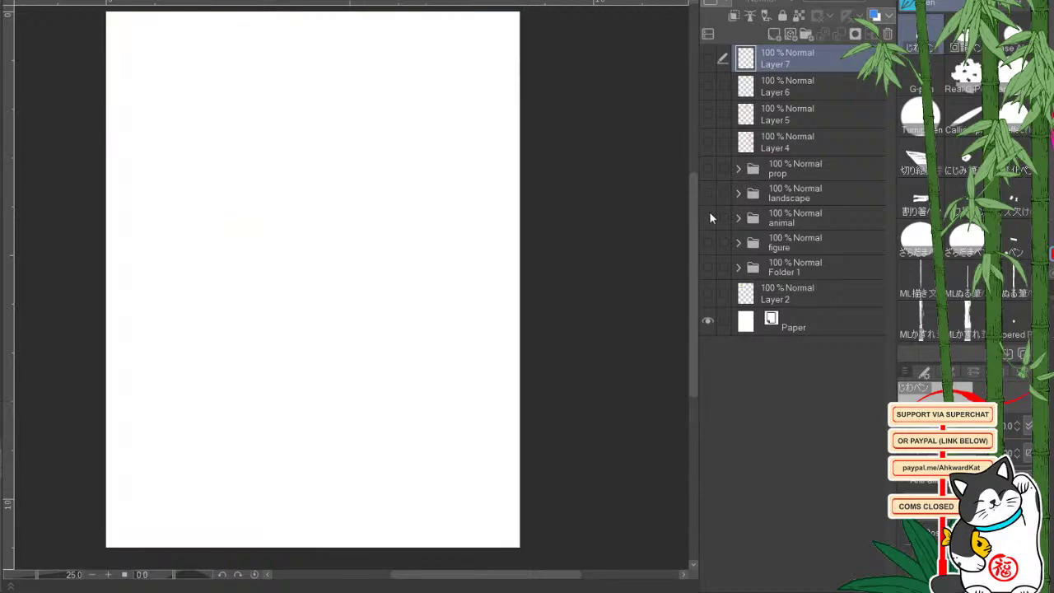
click(707, 218)
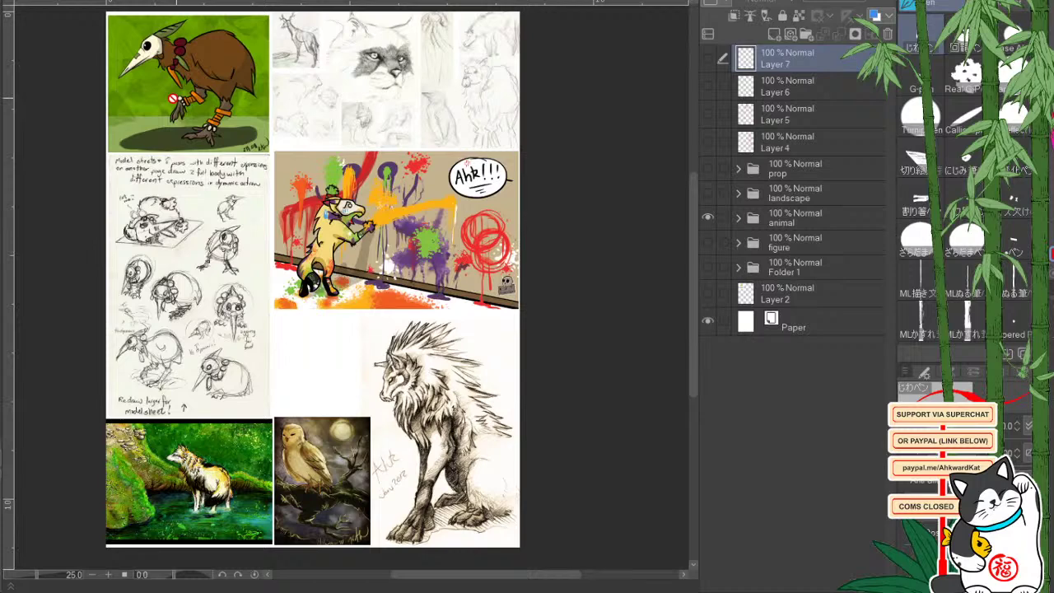
Show the figure folder instead of the animal folder and examine its sketches, gestures and lit figure paintings up close.
click(708, 218)
click(707, 242)
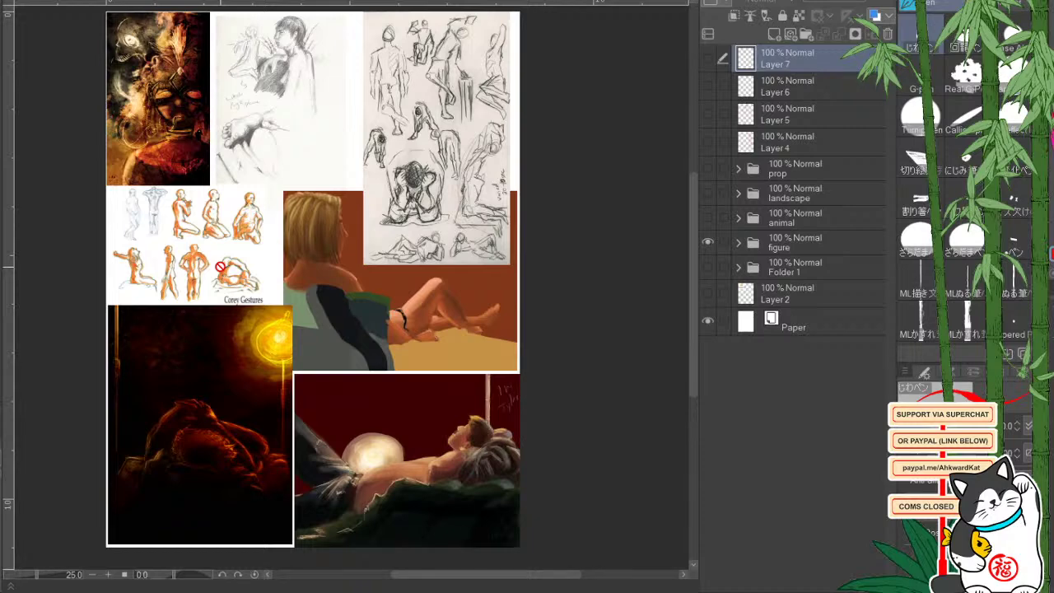
click(108, 575)
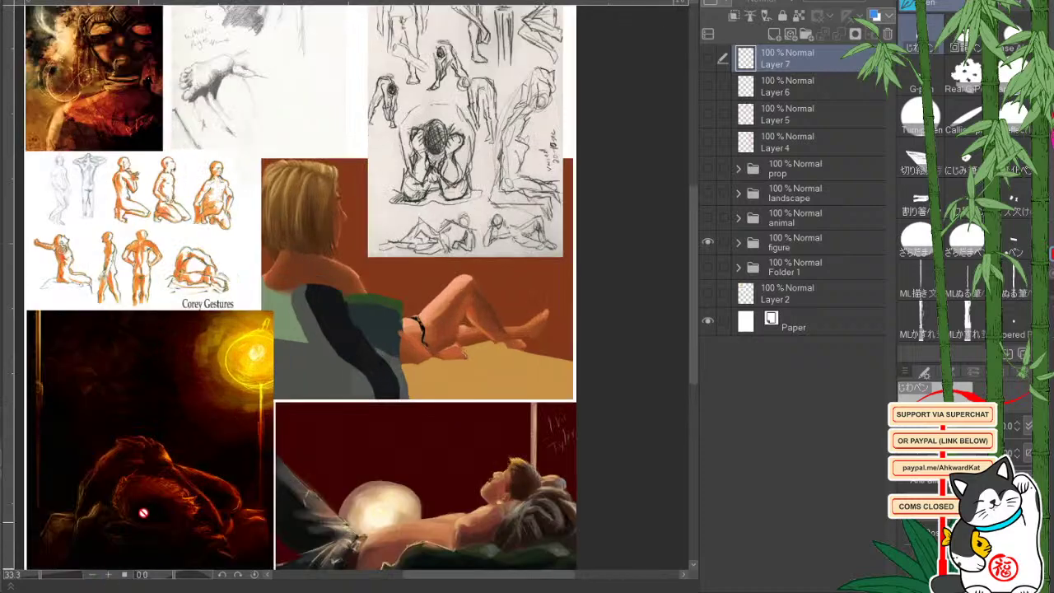
drag(240, 282, 334, 424)
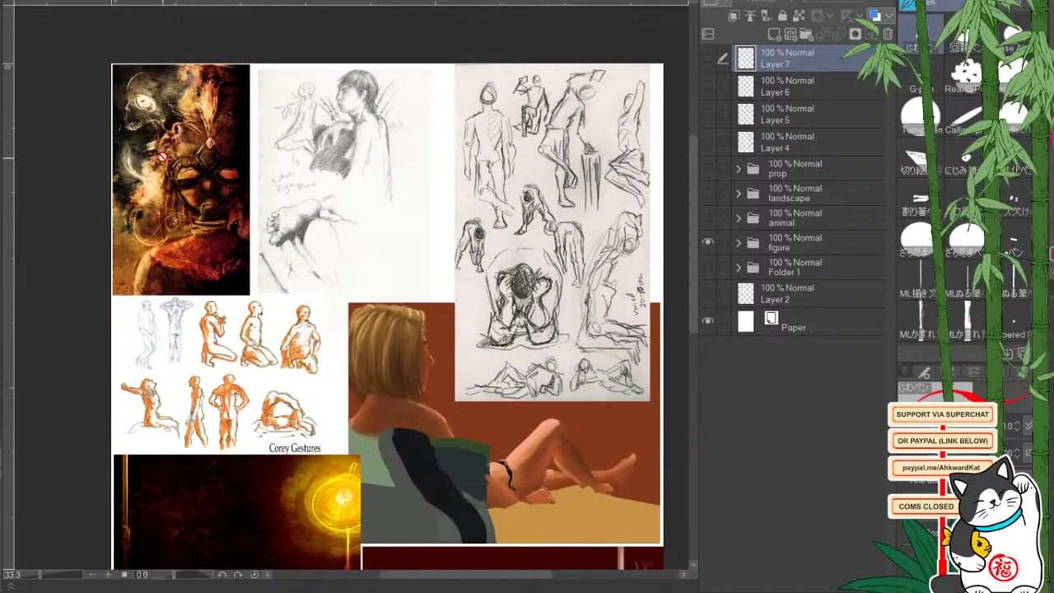
drag(448, 411, 353, 247)
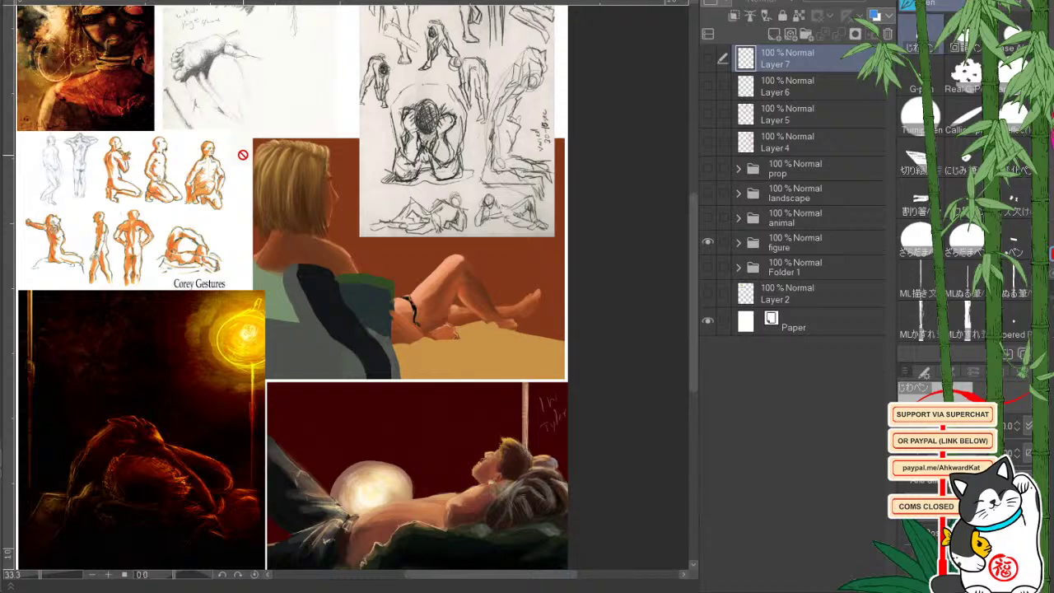
drag(308, 498, 328, 441)
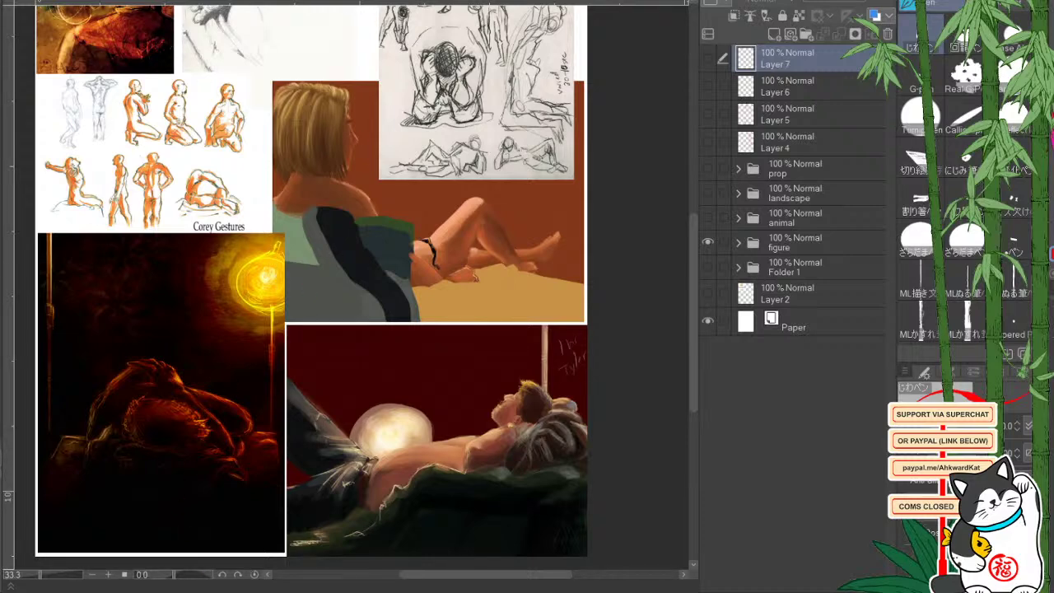
Switch to the open document with the Ringling College illustration major application portfolio title.
click(140, 6)
drag(377, 436, 393, 435)
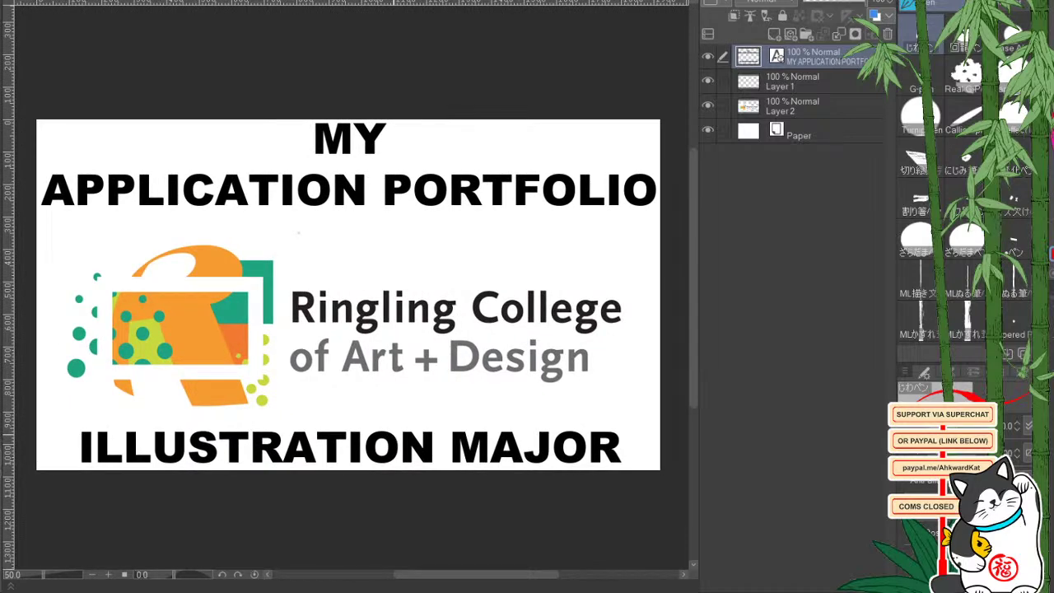